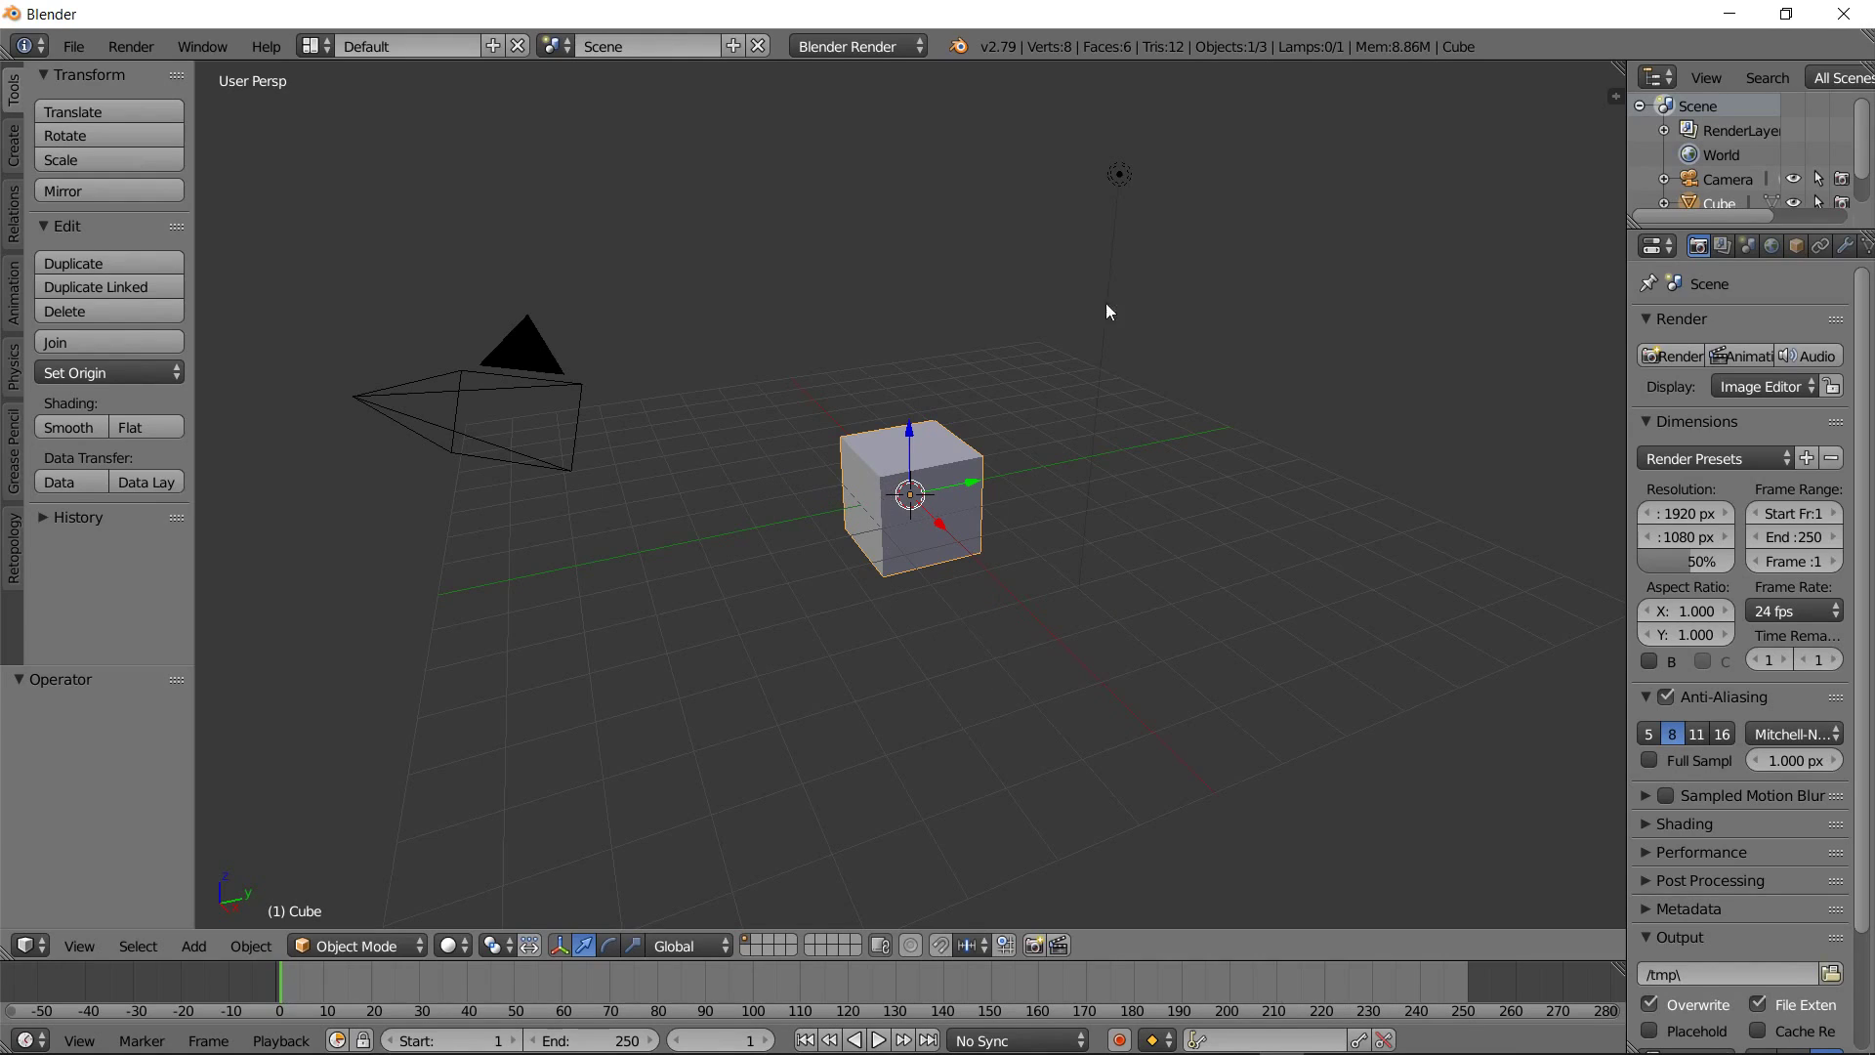
Enter Edit Mode on the cube with vertex selection mode
{"action": "key", "text": "Tab"}
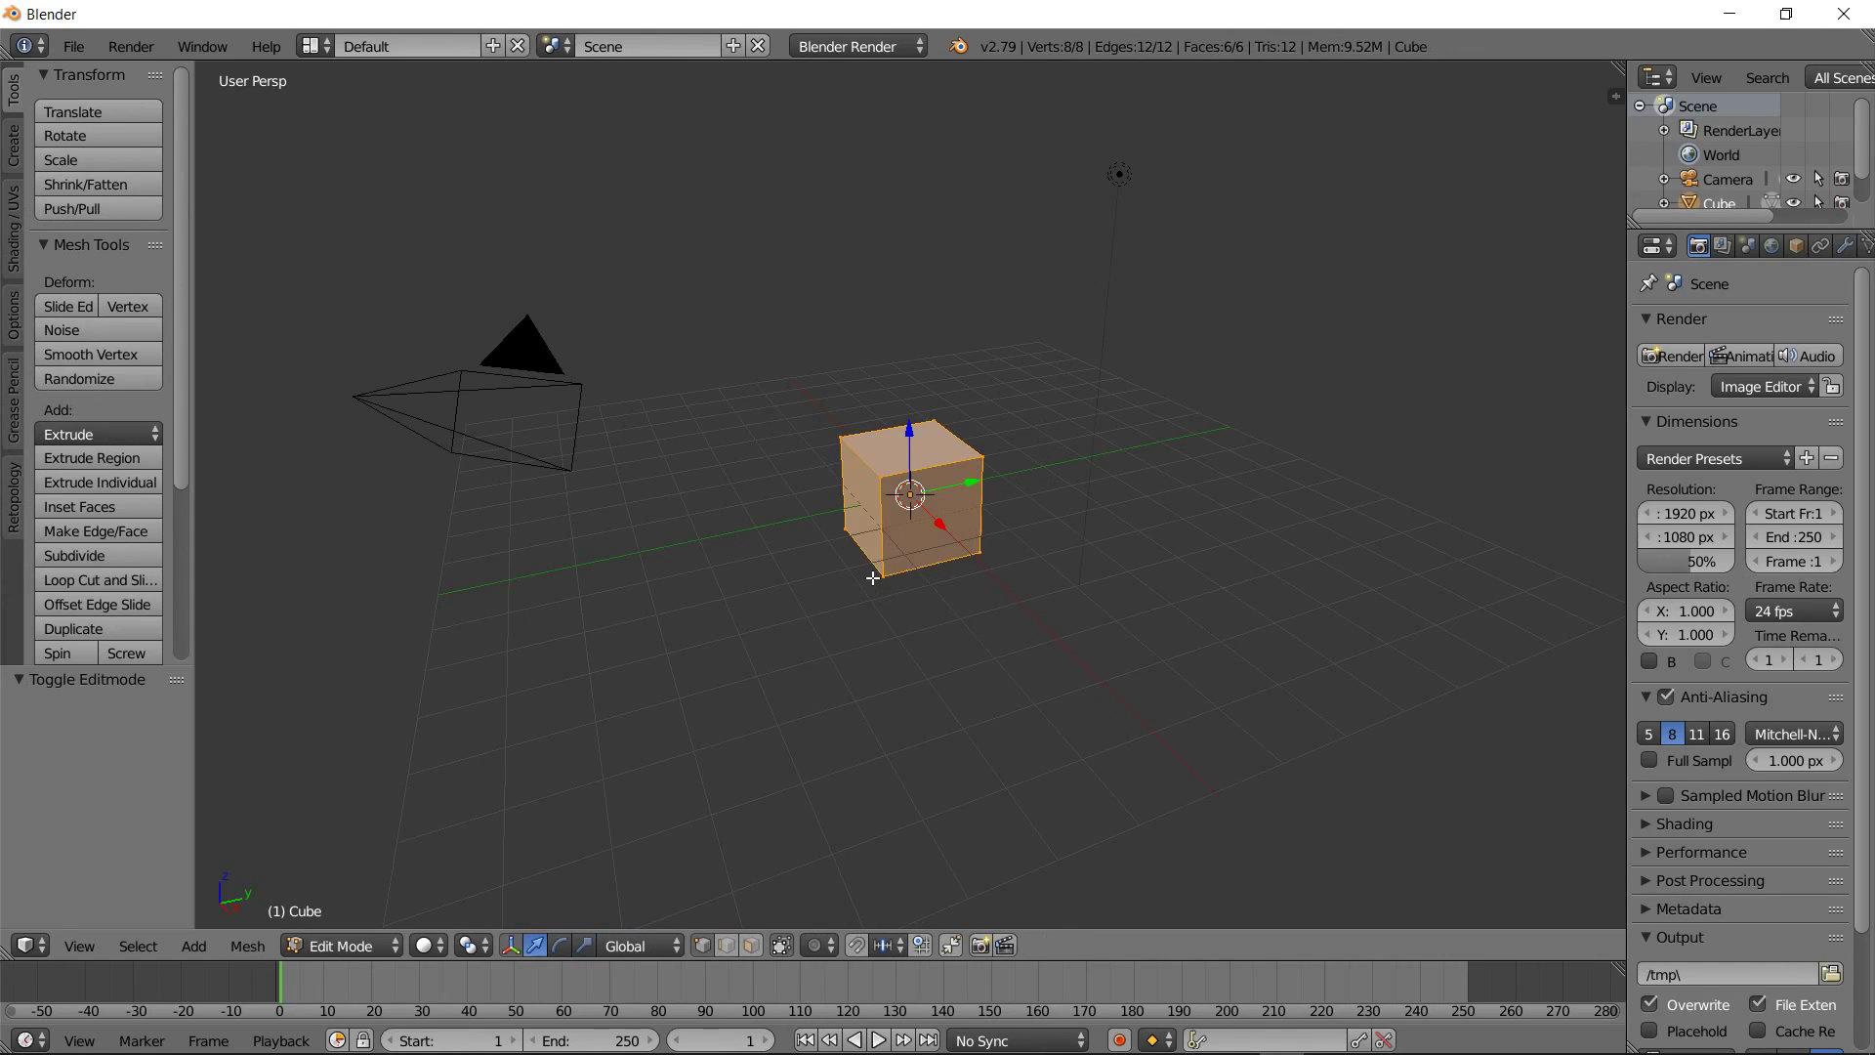
{"action": "key", "text": "ctrl+Tab"}
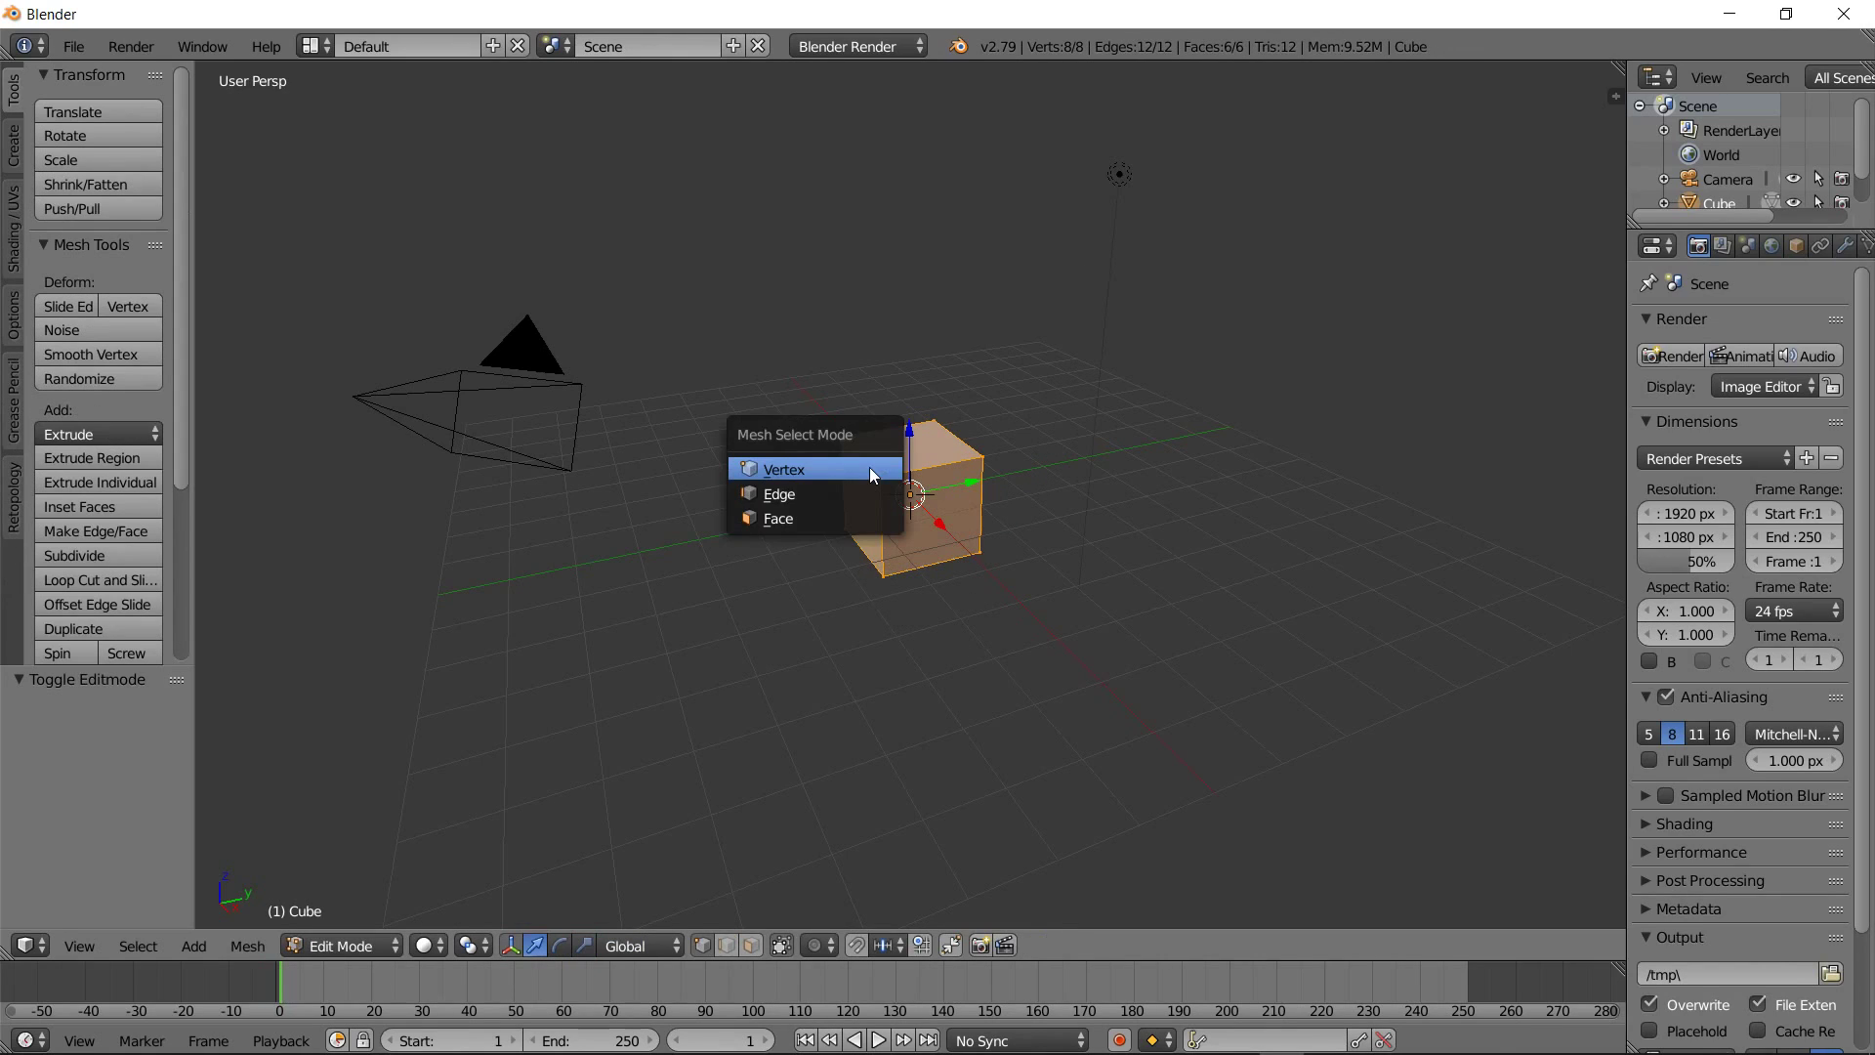
{"action": "left_click", "coordinate": [877, 472]}
Select four of the cube's corner vertices and widen the properties area
{"action": "right_click", "coordinate": [886, 478]}
{"action": "right_click", "coordinate": [884, 576], "text": "shift"}
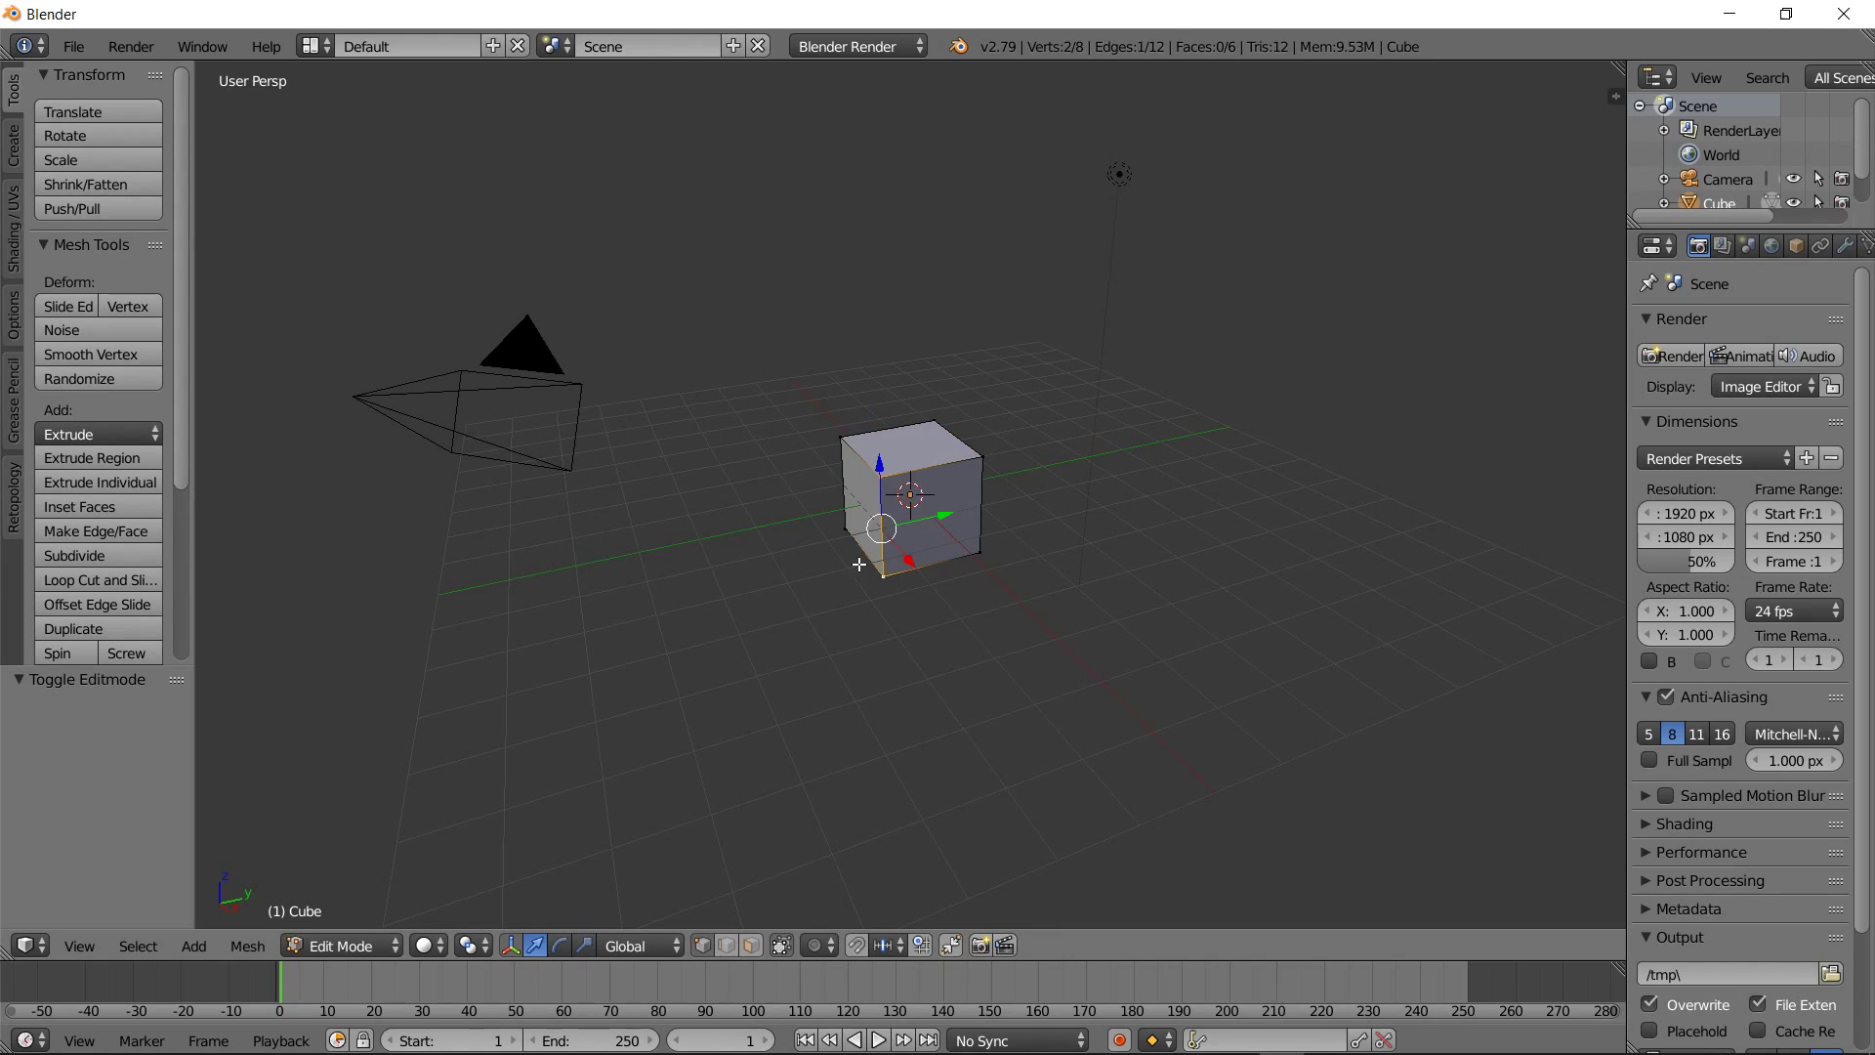
{"action": "right_click", "coordinate": [868, 529], "text": "shift"}
{"action": "mouse_move", "coordinate": [929, 615]}
{"action": "middle_mouse_down"}
{"action": "mouse_move", "coordinate": [962, 629]}
{"action": "mouse_move", "coordinate": [778, 612]}
{"action": "middle_mouse_up"}
{"action": "right_click", "coordinate": [980, 468], "text": "shift"}
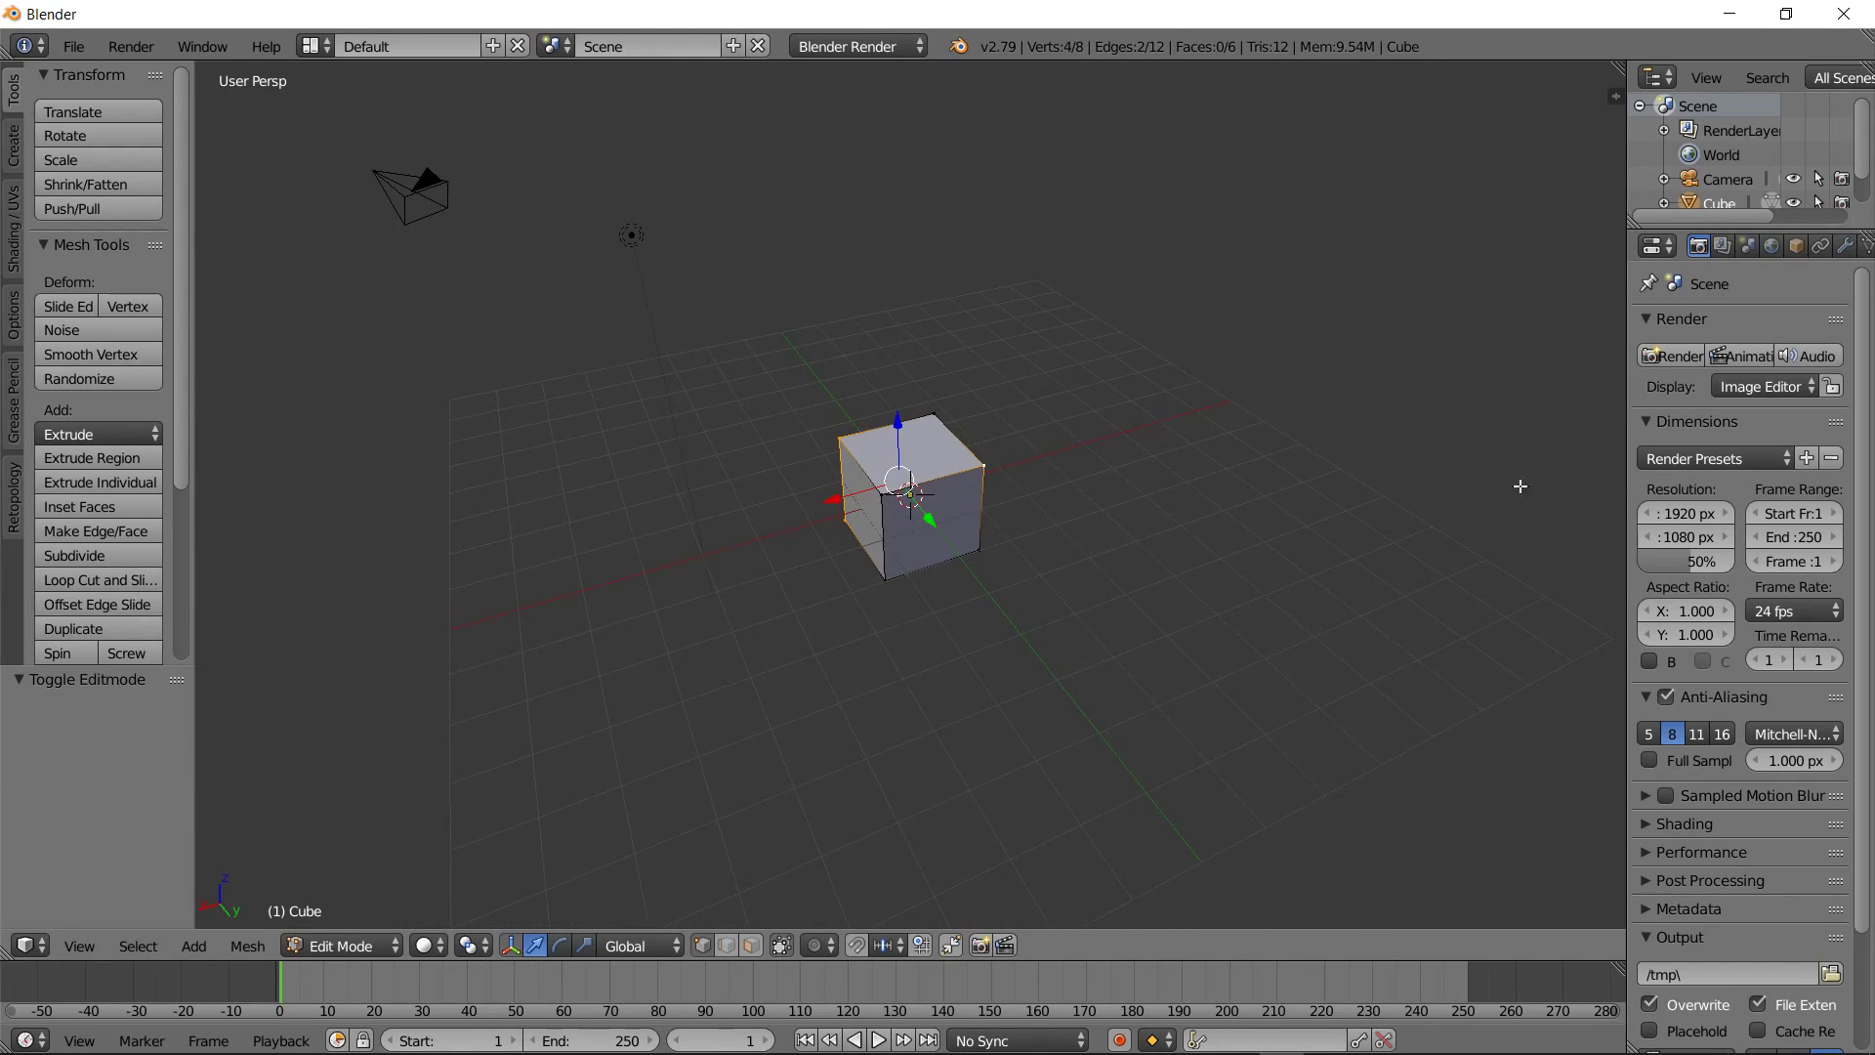
{"action": "left_click_drag", "start_coordinate": [1630, 294], "coordinate": [1504, 294]}
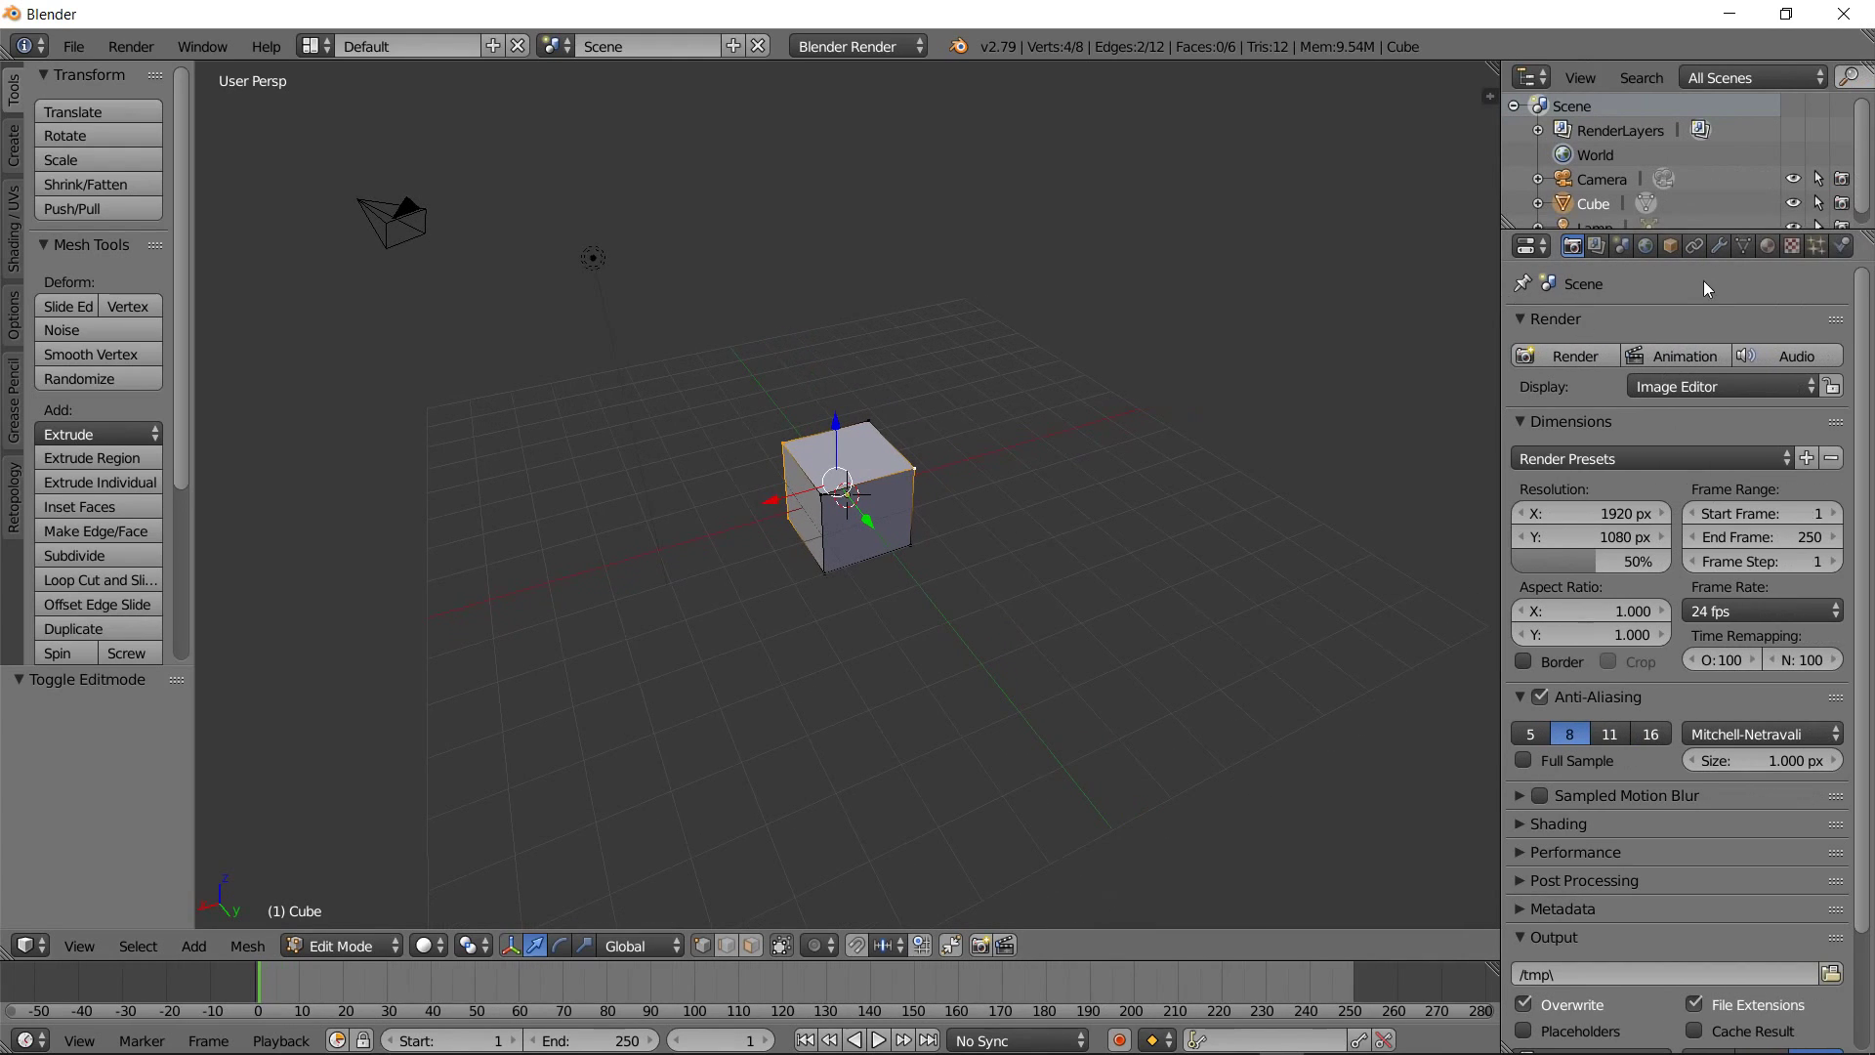
Add a vertex group named 'Group' in Mesh Data, then return to Object Mode
{"action": "left_click", "coordinate": [1749, 243]}
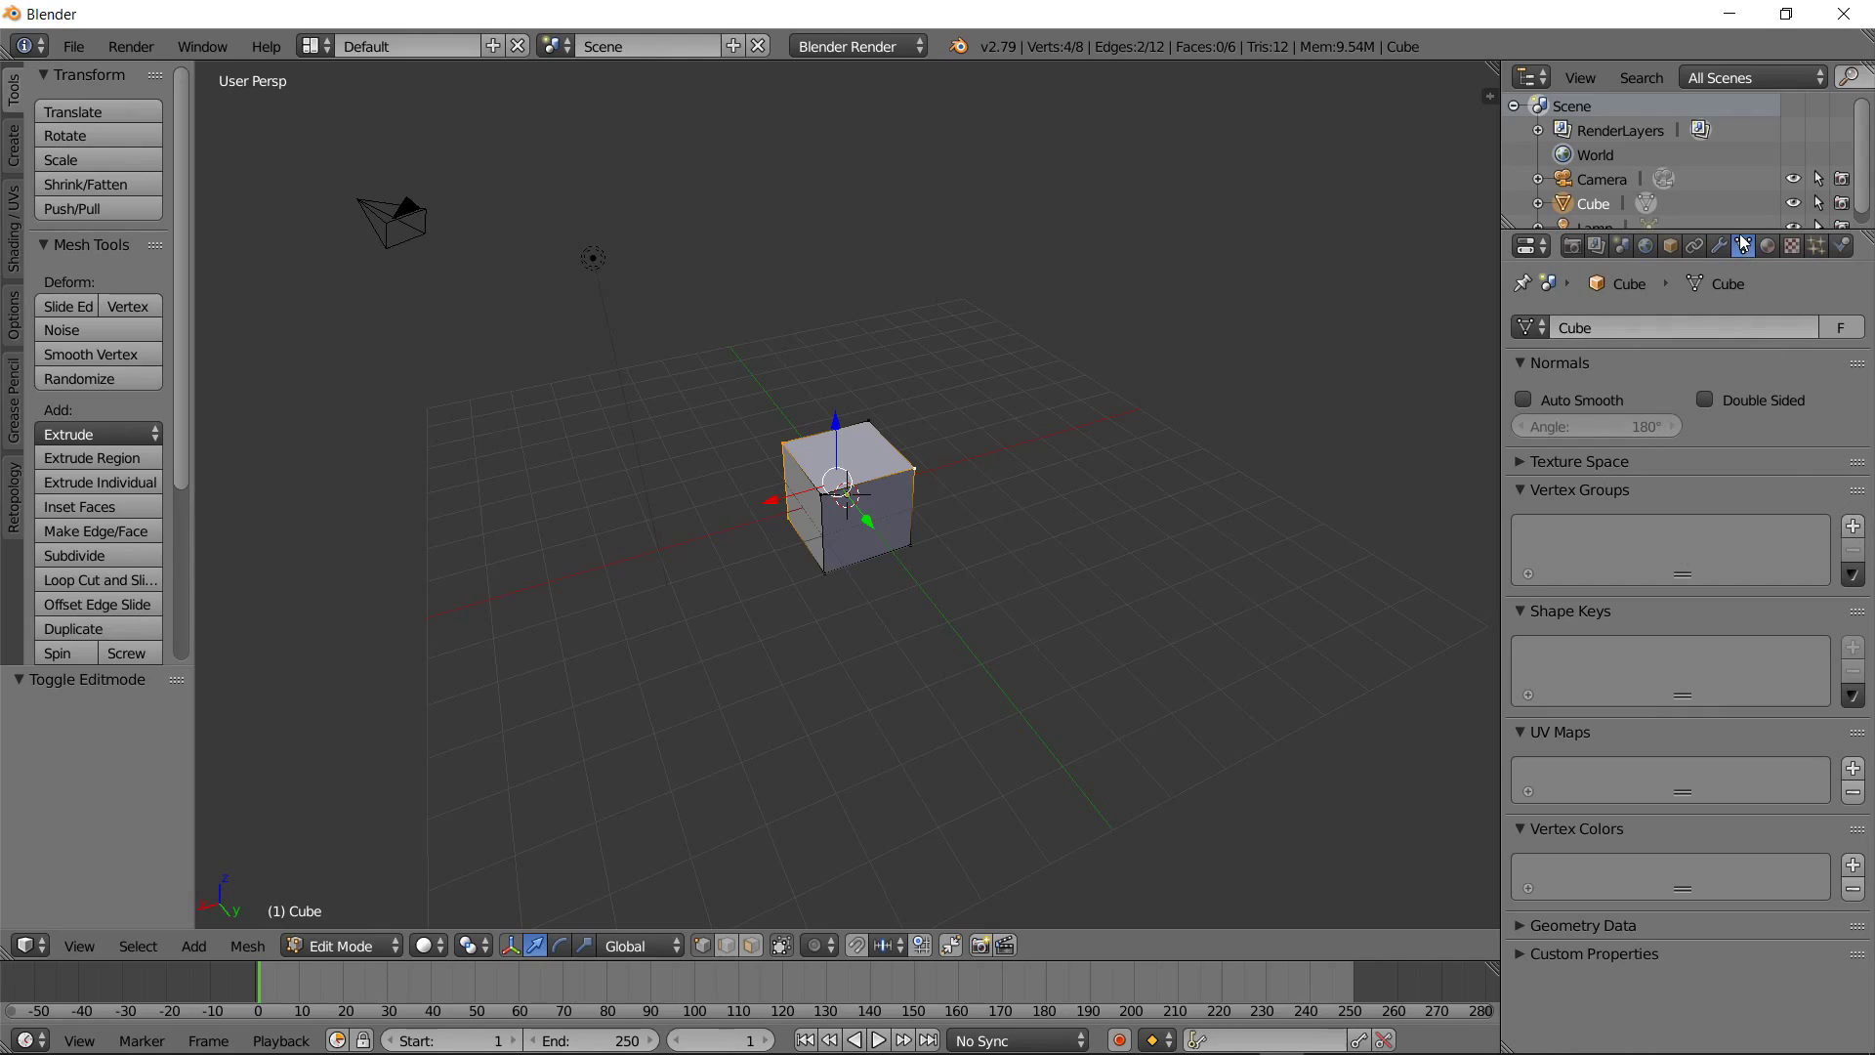
{"action": "left_click", "coordinate": [1853, 527]}
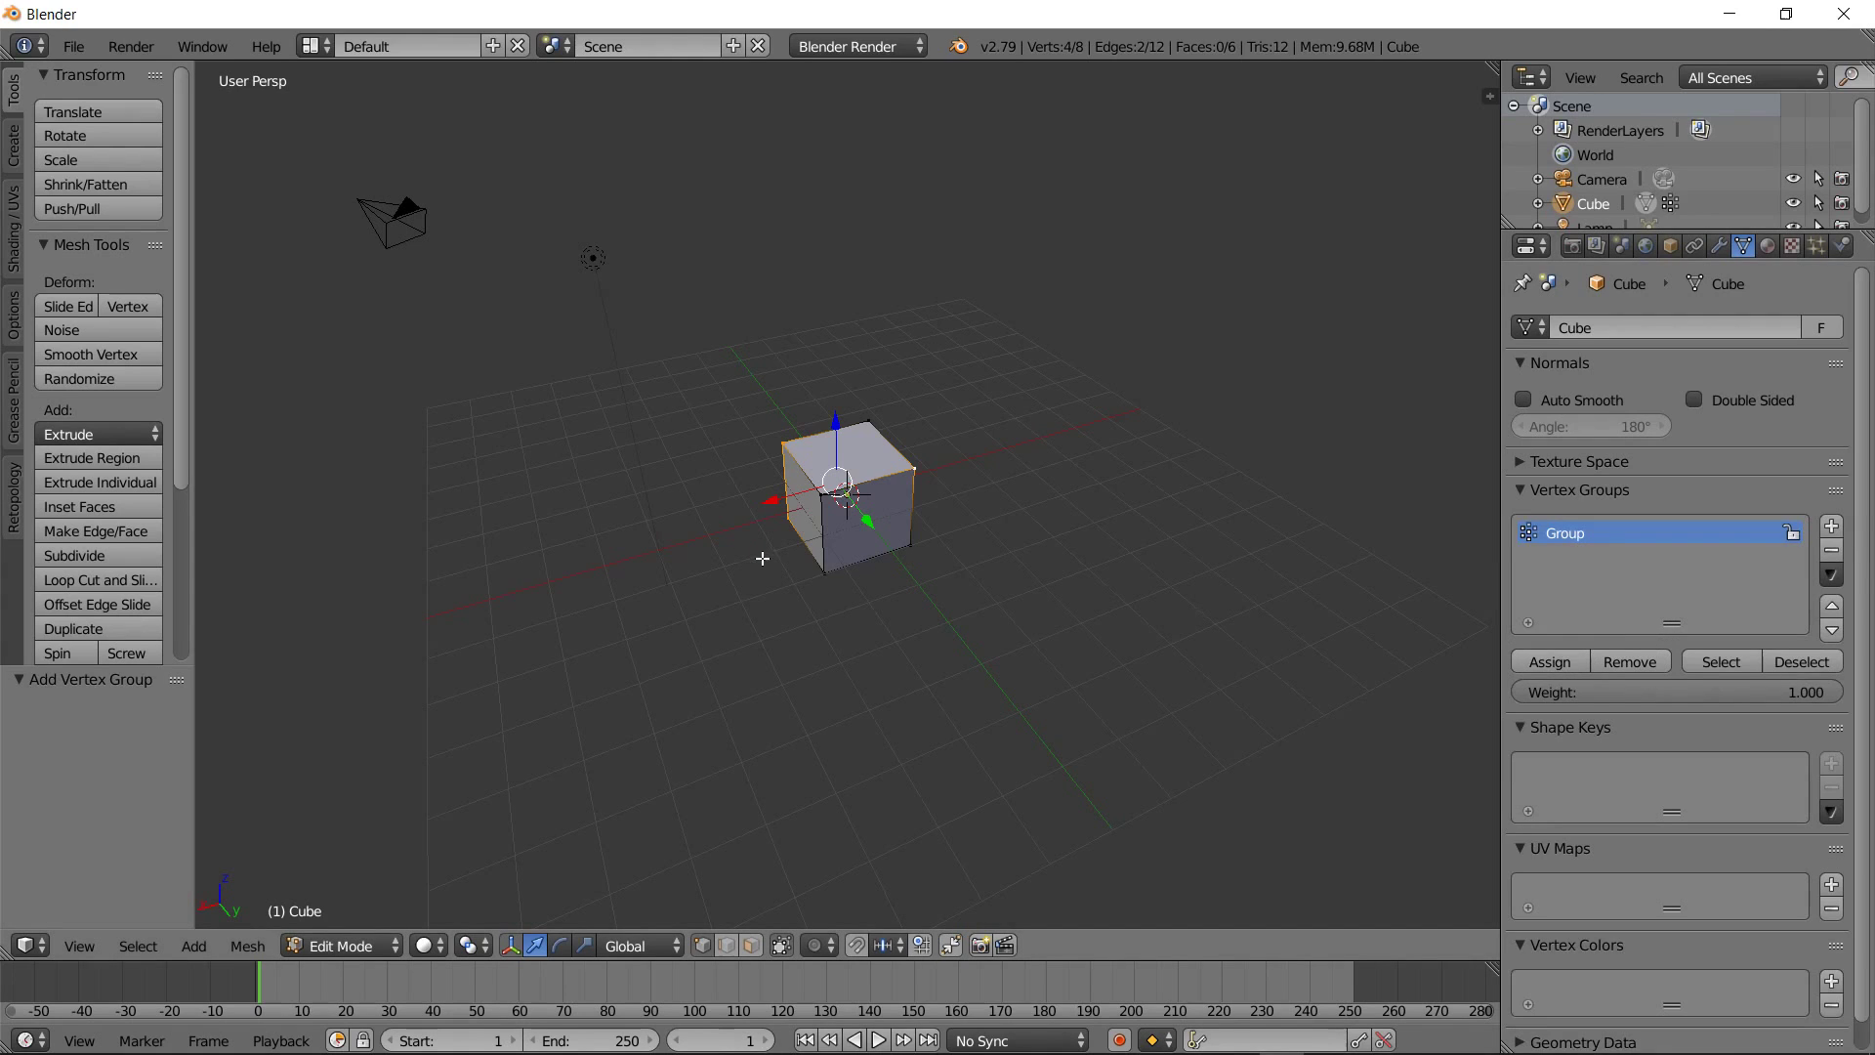
{"action": "key", "text": "Tab"}
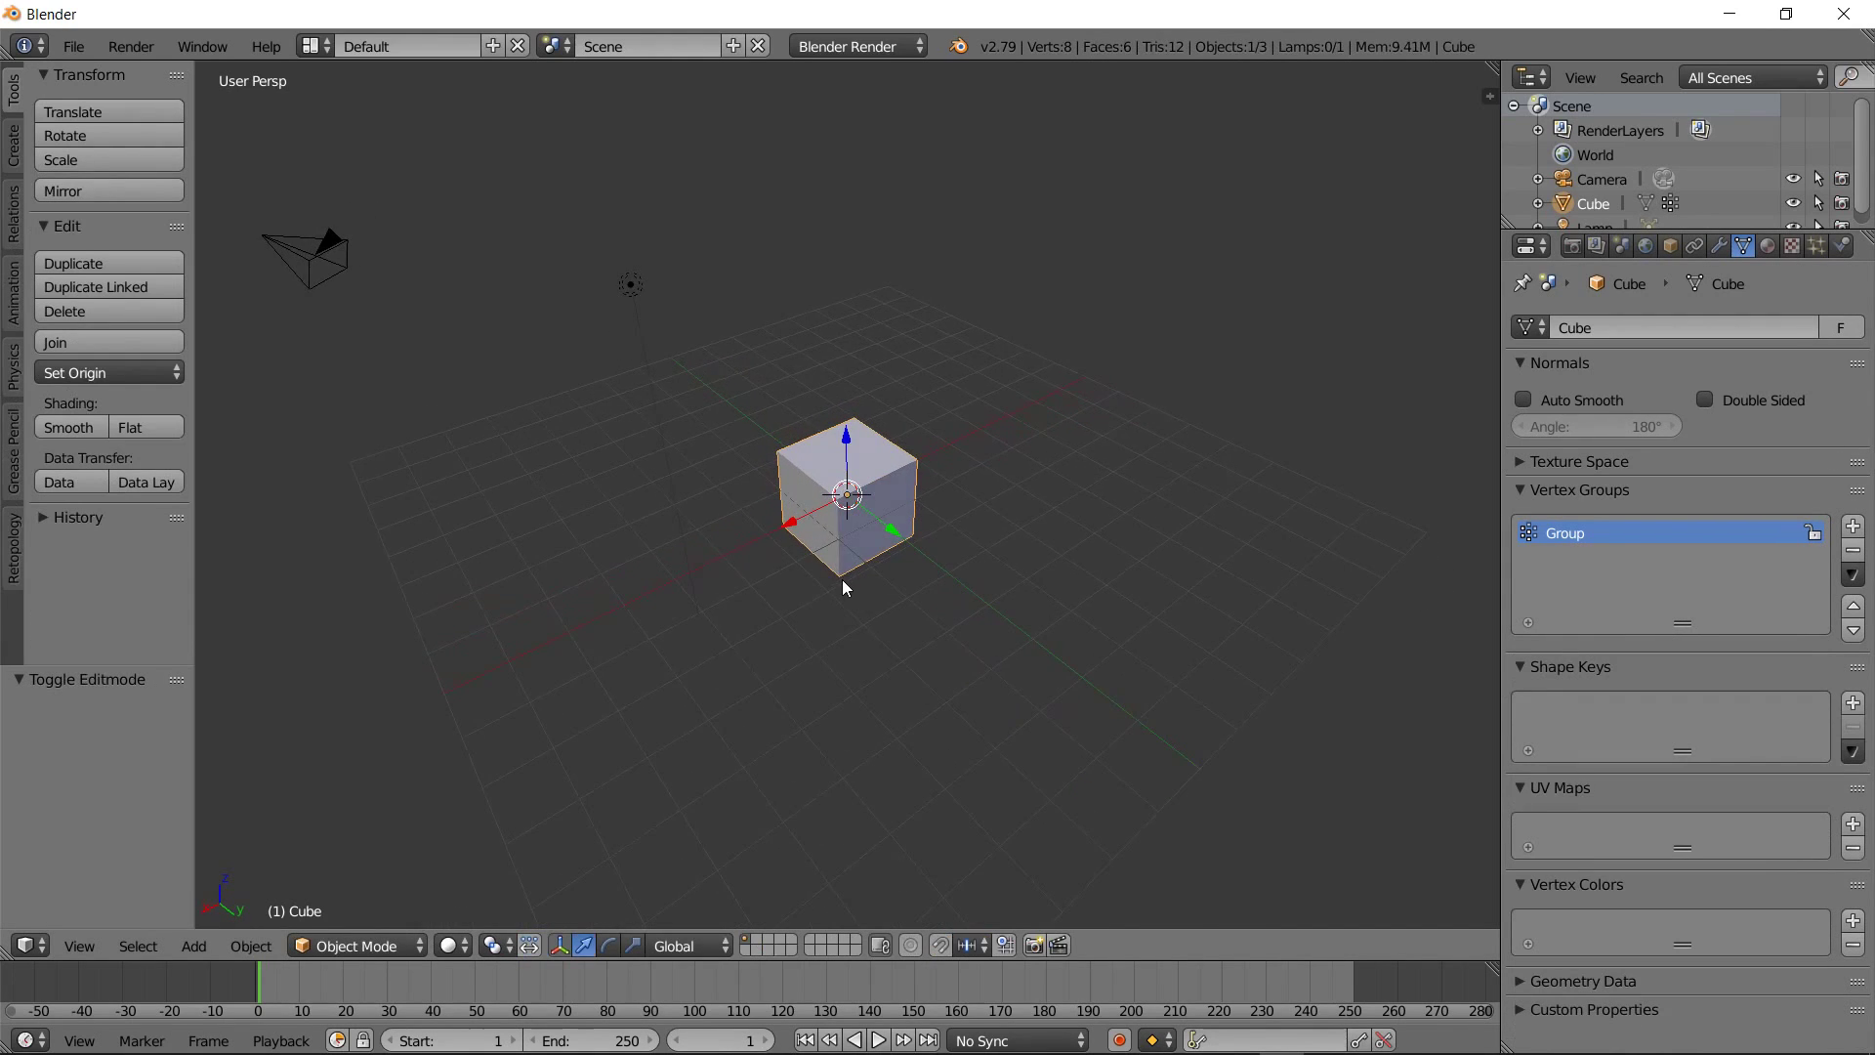
Add a particle system to the cube with Type Hair, emitting from Verts
{"action": "middle_click_drag", "start_coordinate": [813, 576], "coordinate": [873, 571]}
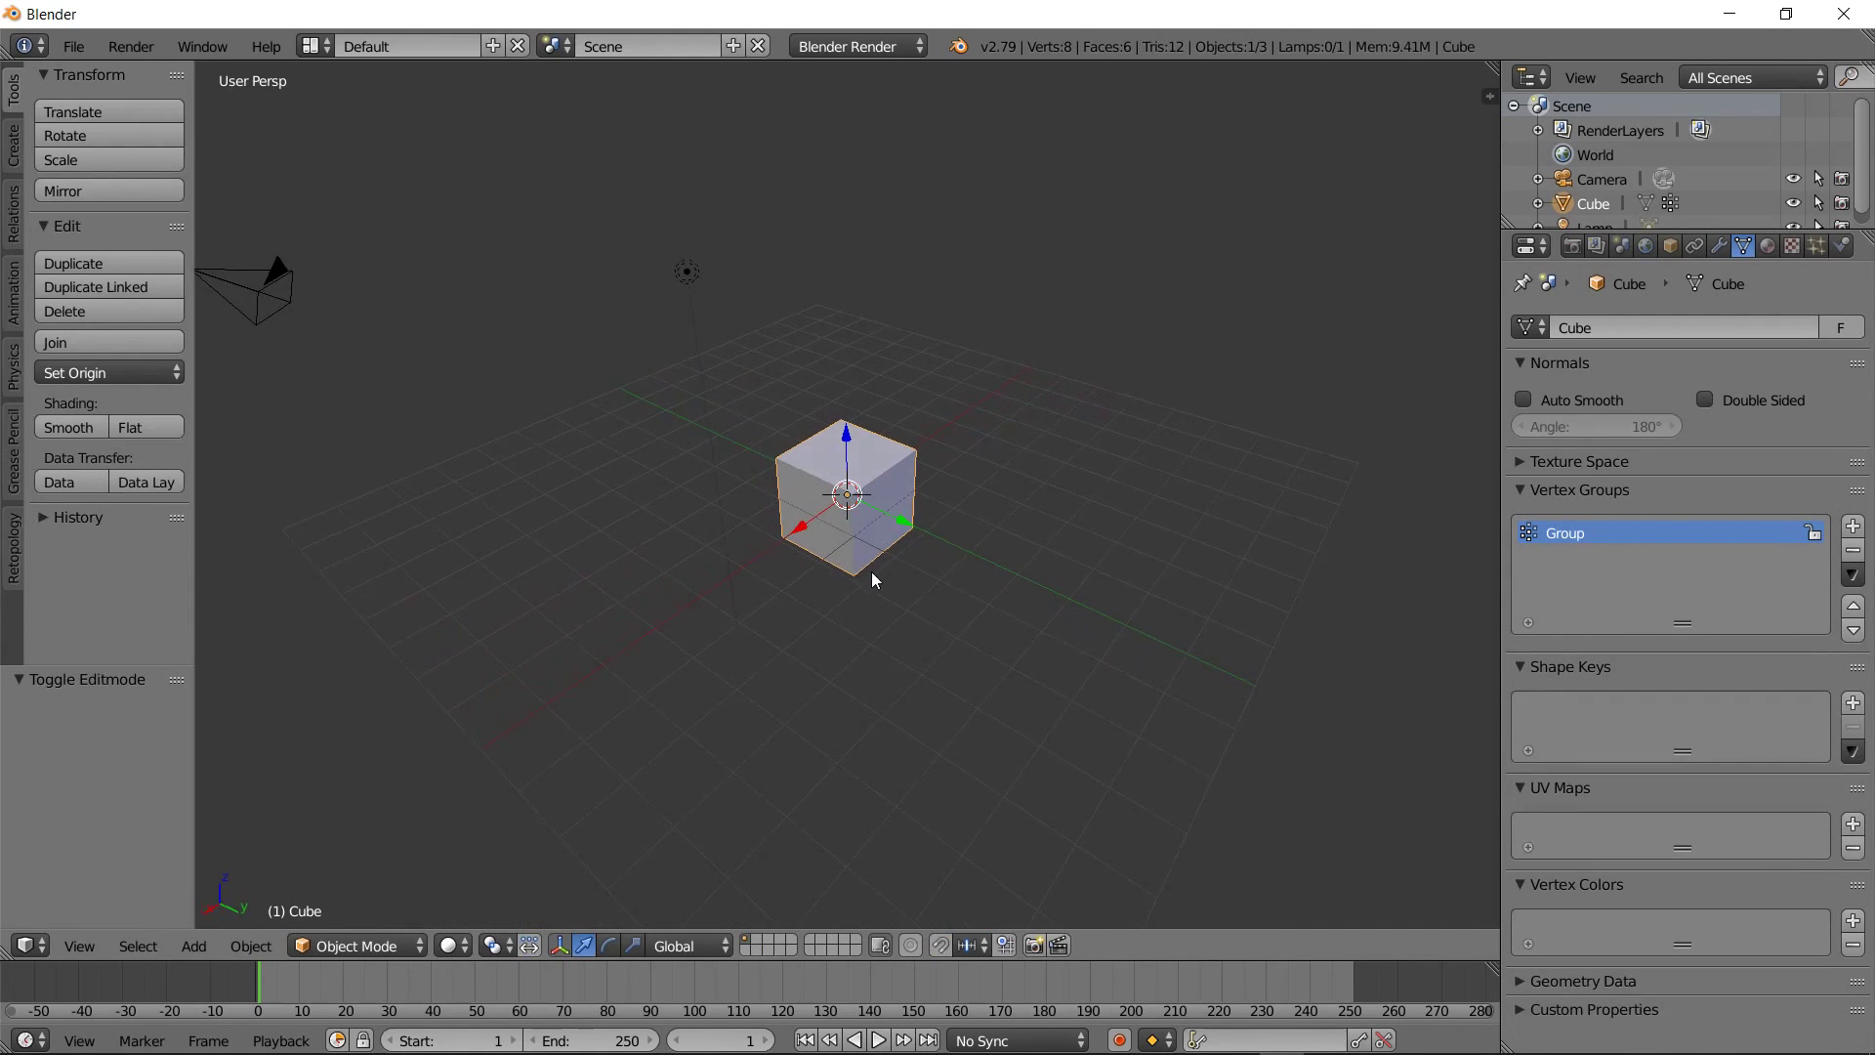
{"action": "left_click", "coordinate": [1809, 246]}
{"action": "left_click", "coordinate": [1697, 406]}
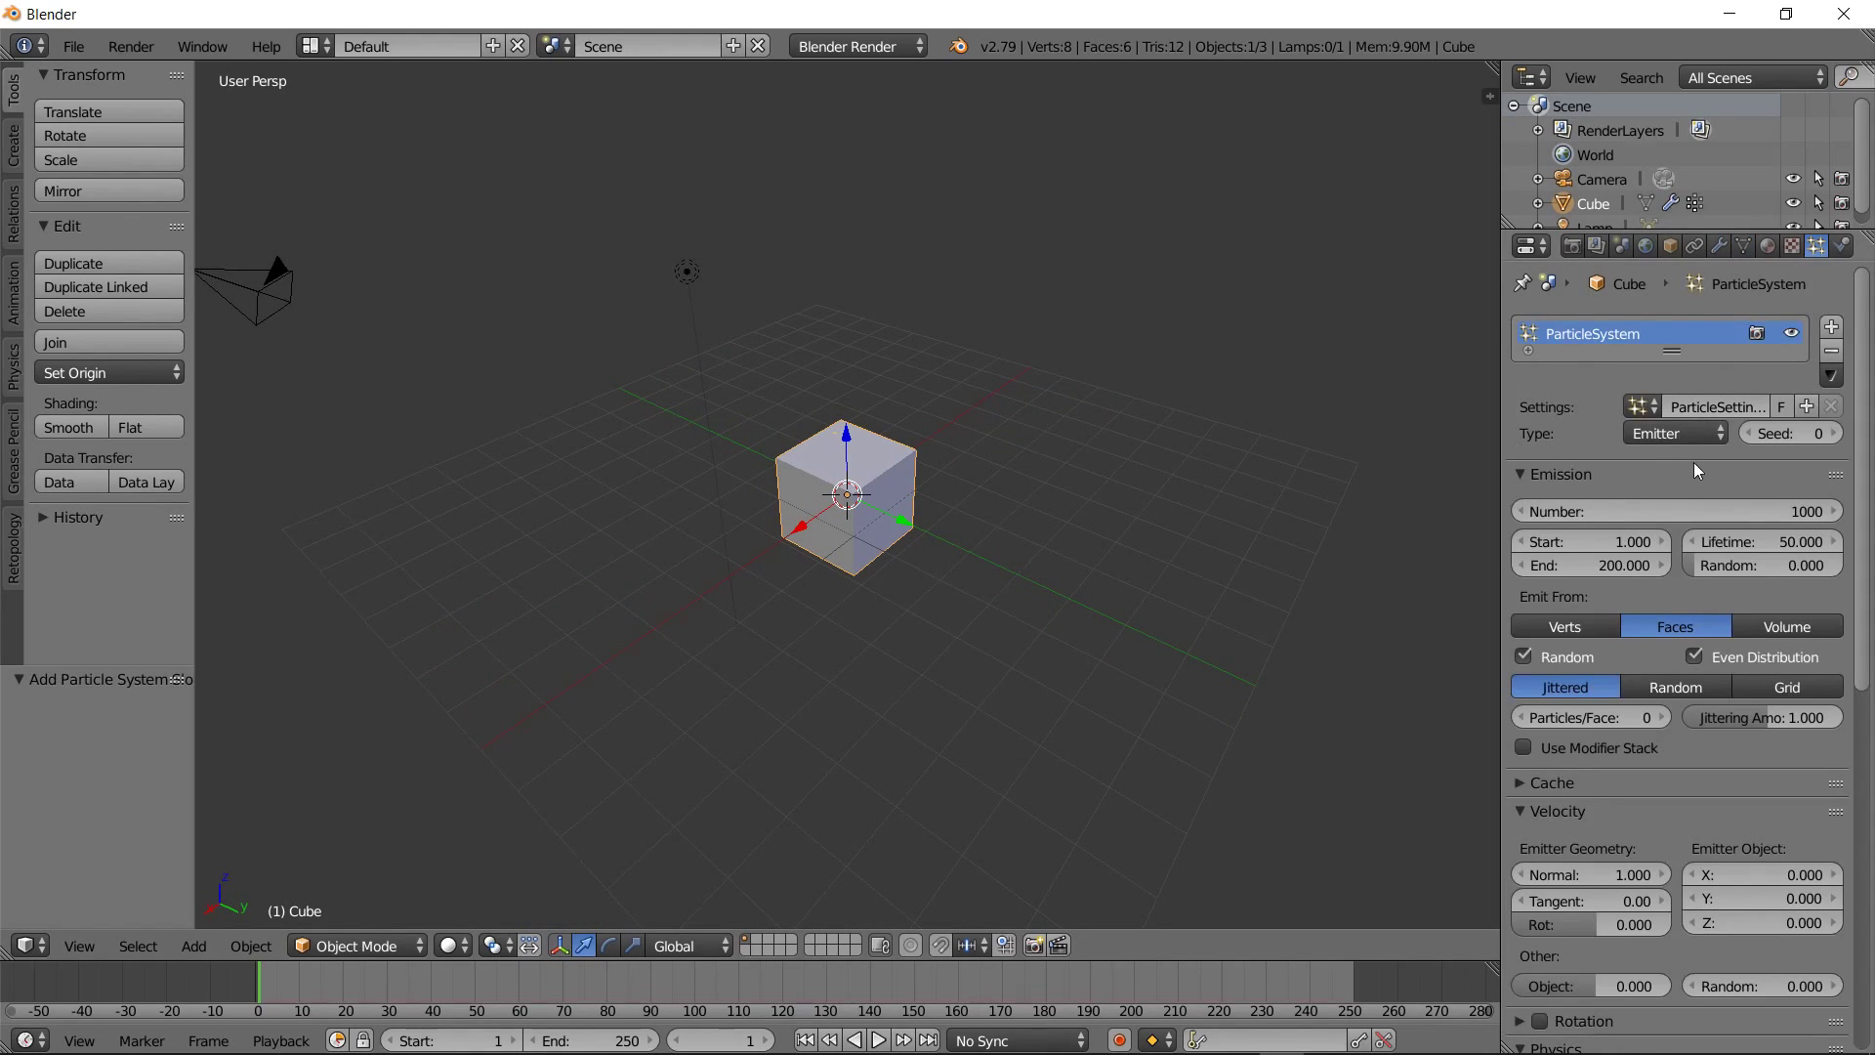
{"action": "left_click", "coordinate": [1683, 432]}
{"action": "left_click", "coordinate": [1679, 380]}
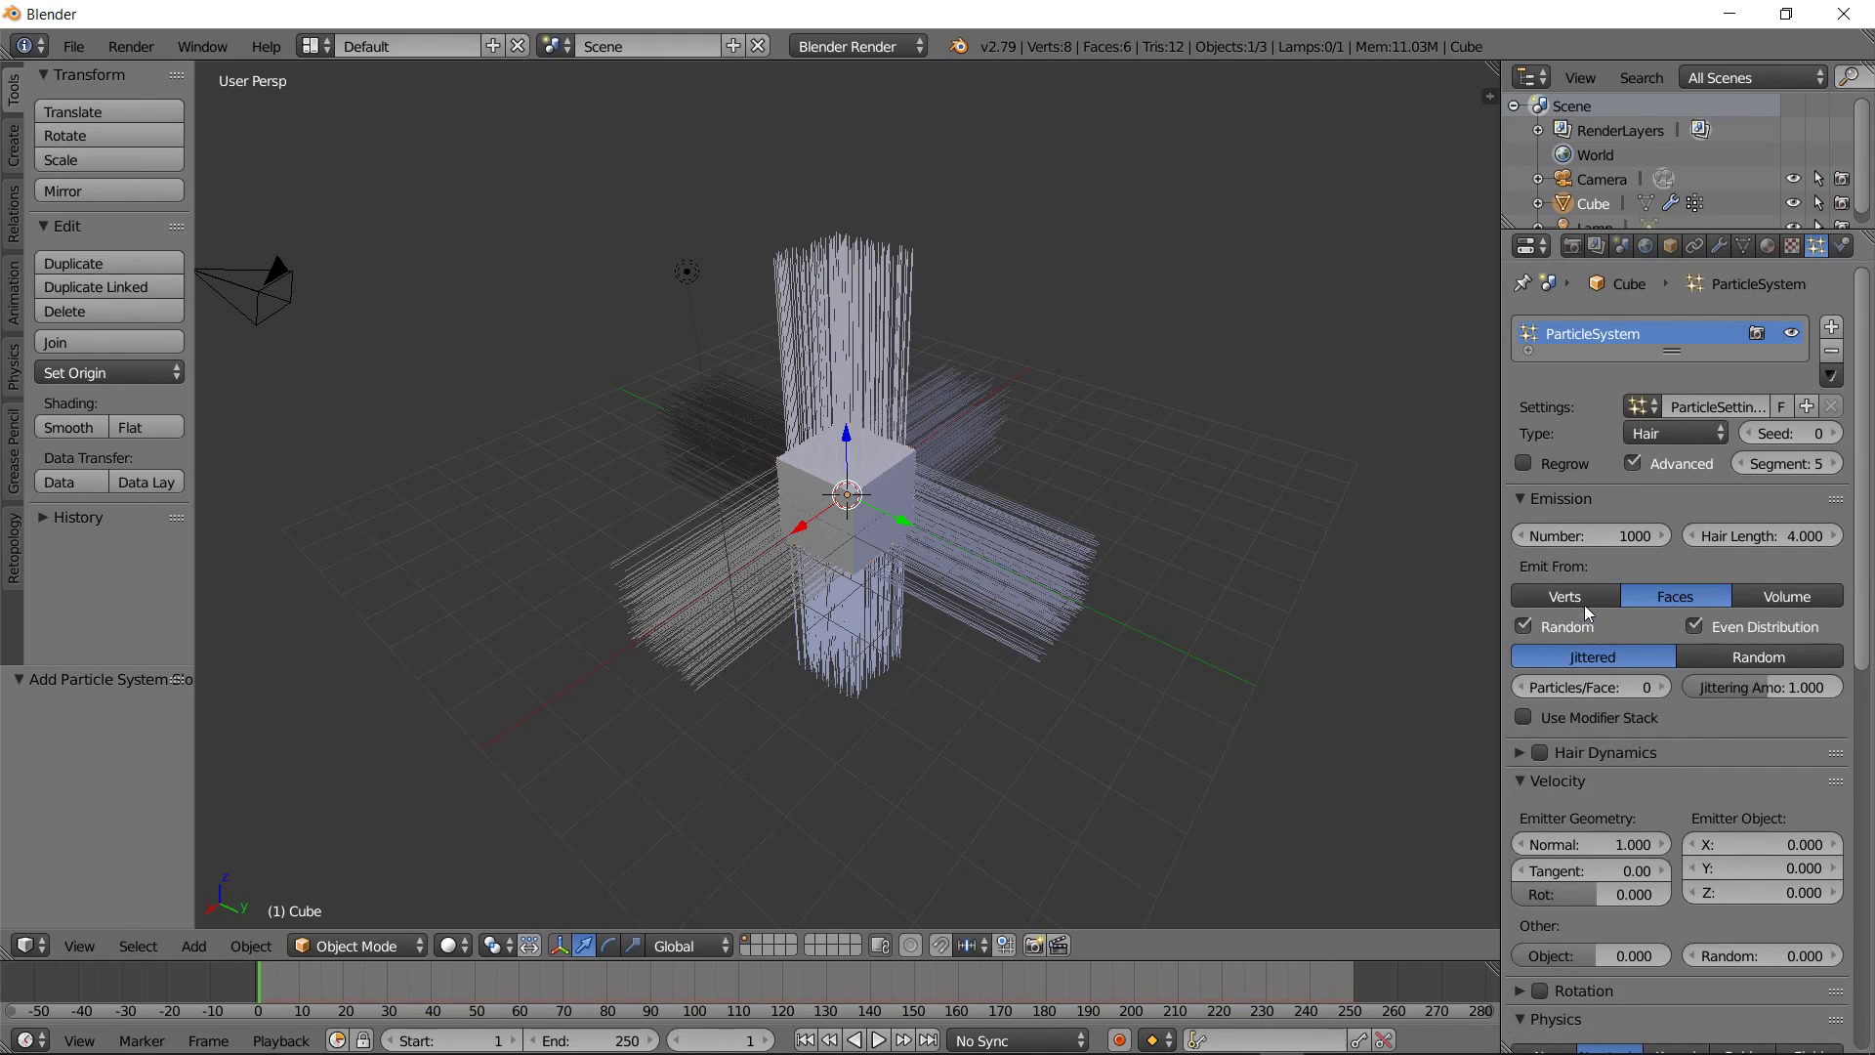
{"action": "left_click", "coordinate": [1581, 598]}
{"action": "mouse_move", "coordinate": [1098, 553]}
{"action": "middle_mouse_down"}
{"action": "mouse_move", "coordinate": [1028, 523]}
{"action": "mouse_move", "coordinate": [1043, 487]}
{"action": "middle_mouse_up"}
{"action": "scroll", "coordinate": [1699, 668], "scroll_direction": "down", "scroll_amount": 2}
{"action": "scroll", "coordinate": [1700, 668], "scroll_direction": "down", "scroll_amount": 2}
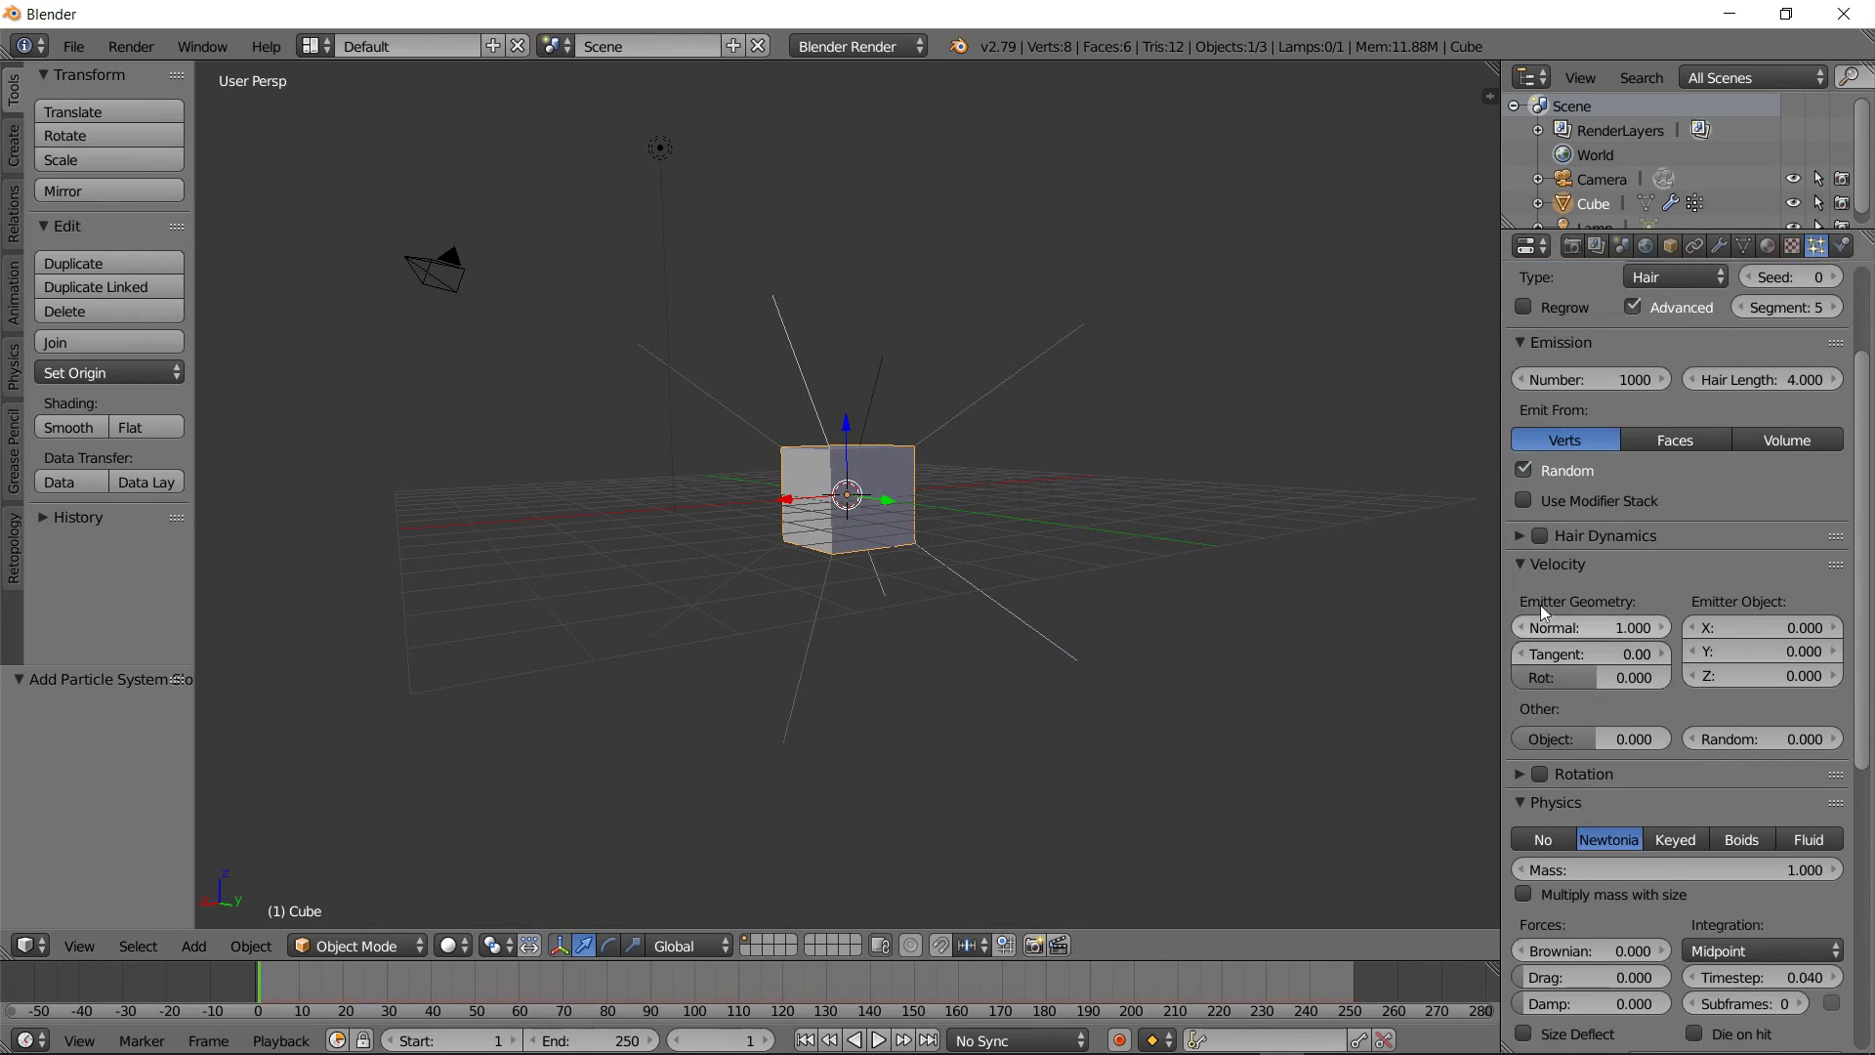
Add a UV sphere, move it beside the cube, and reselect the cube
{"action": "key", "text": "shift+a"}
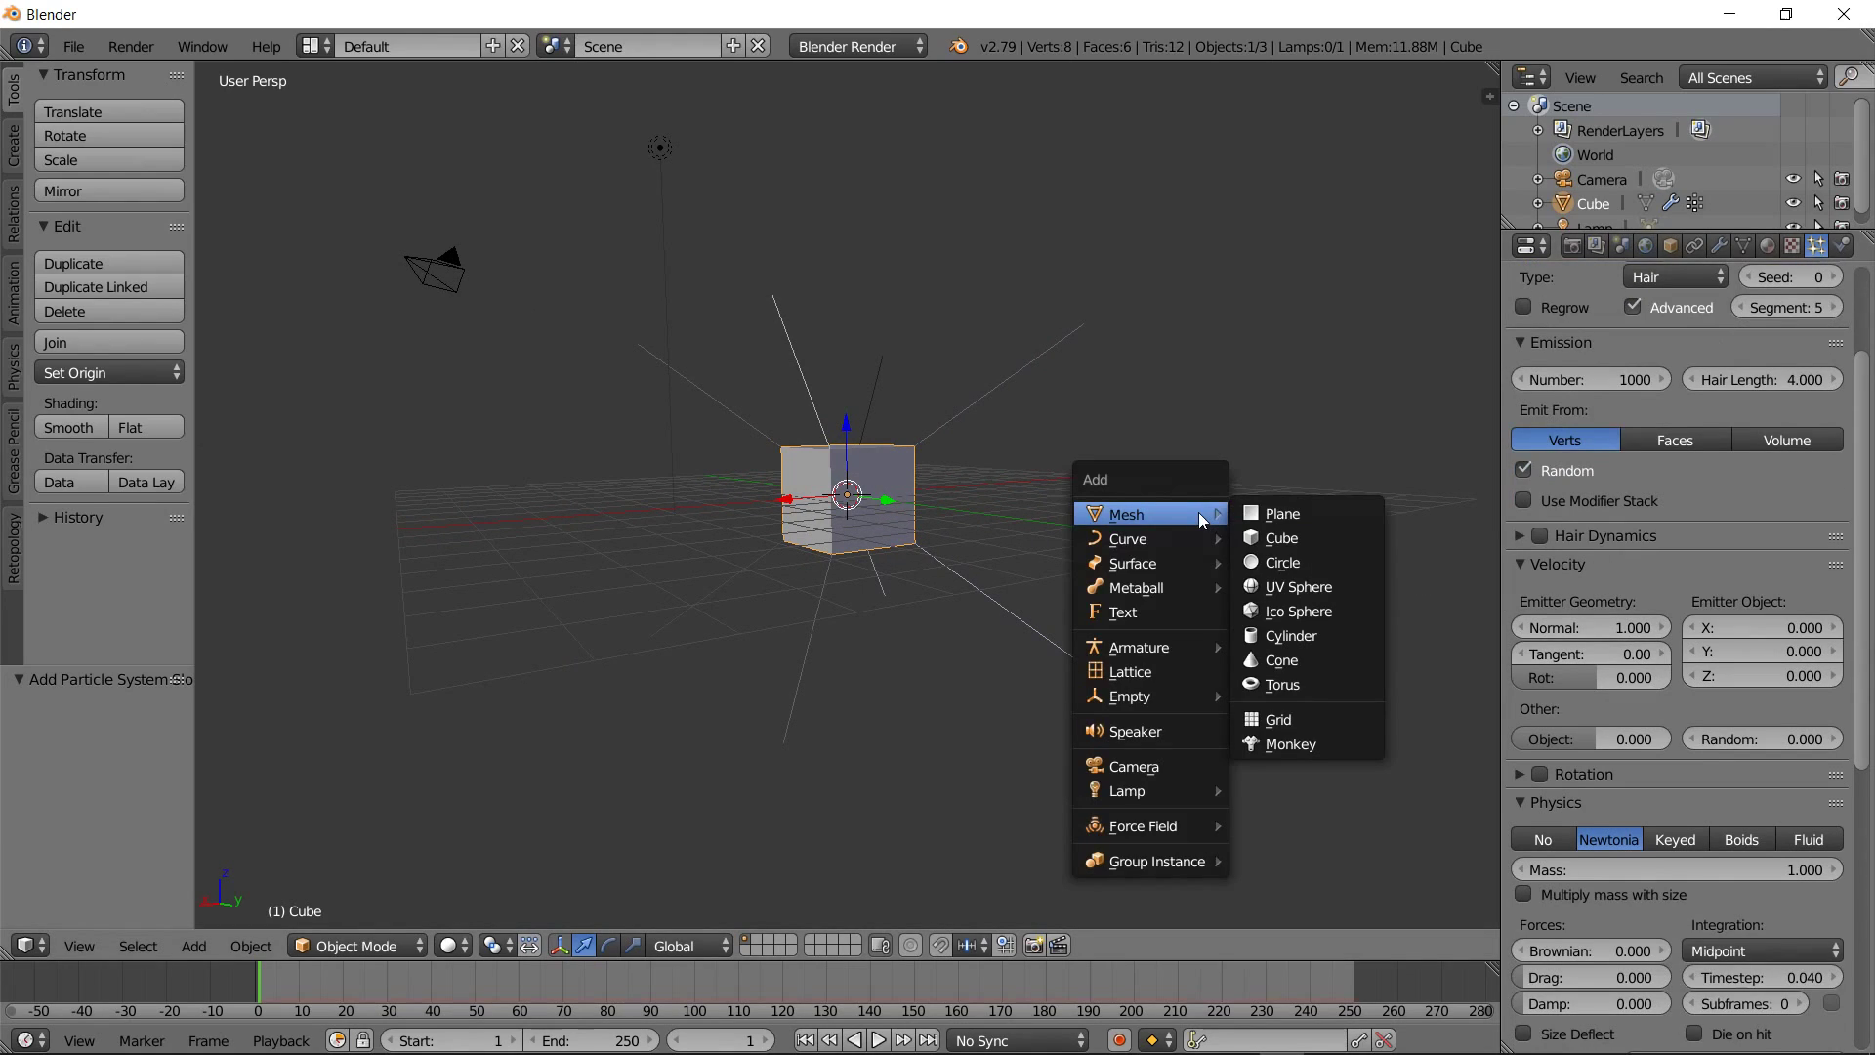
{"action": "left_click", "coordinate": [1346, 583]}
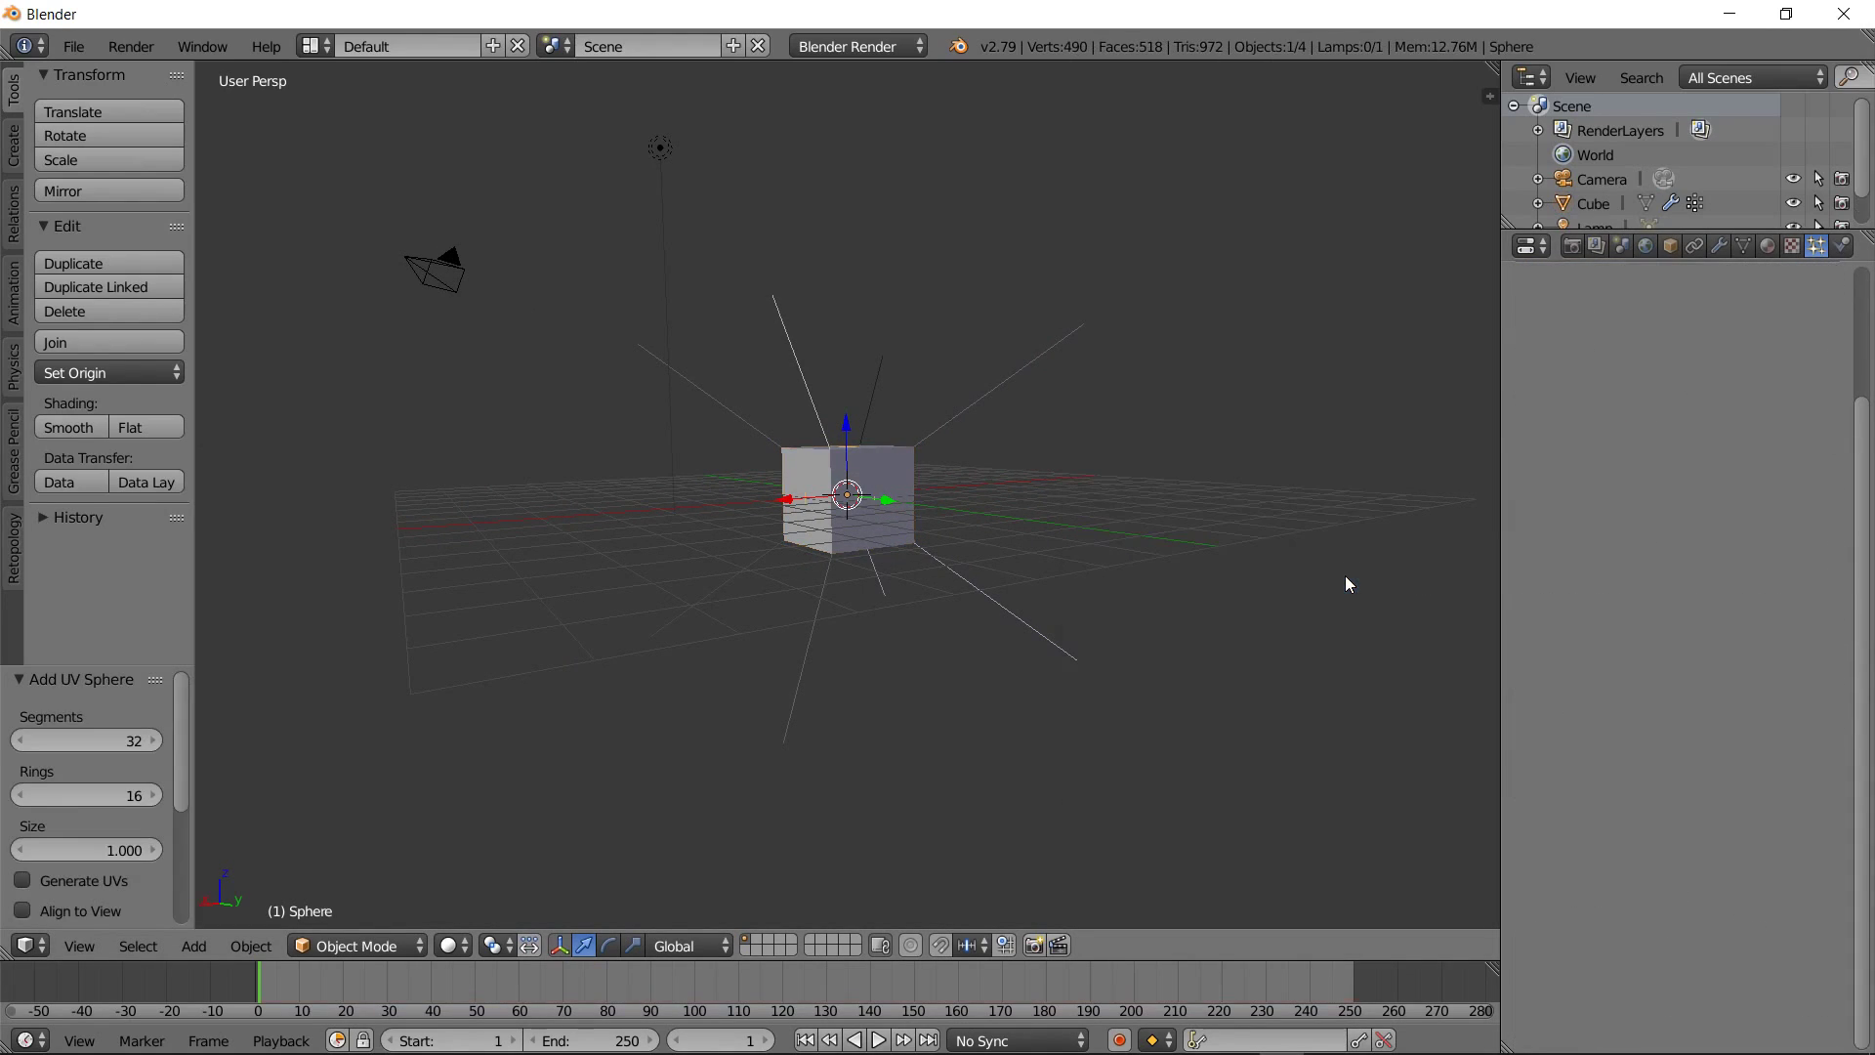
{"action": "key", "text": "g"}
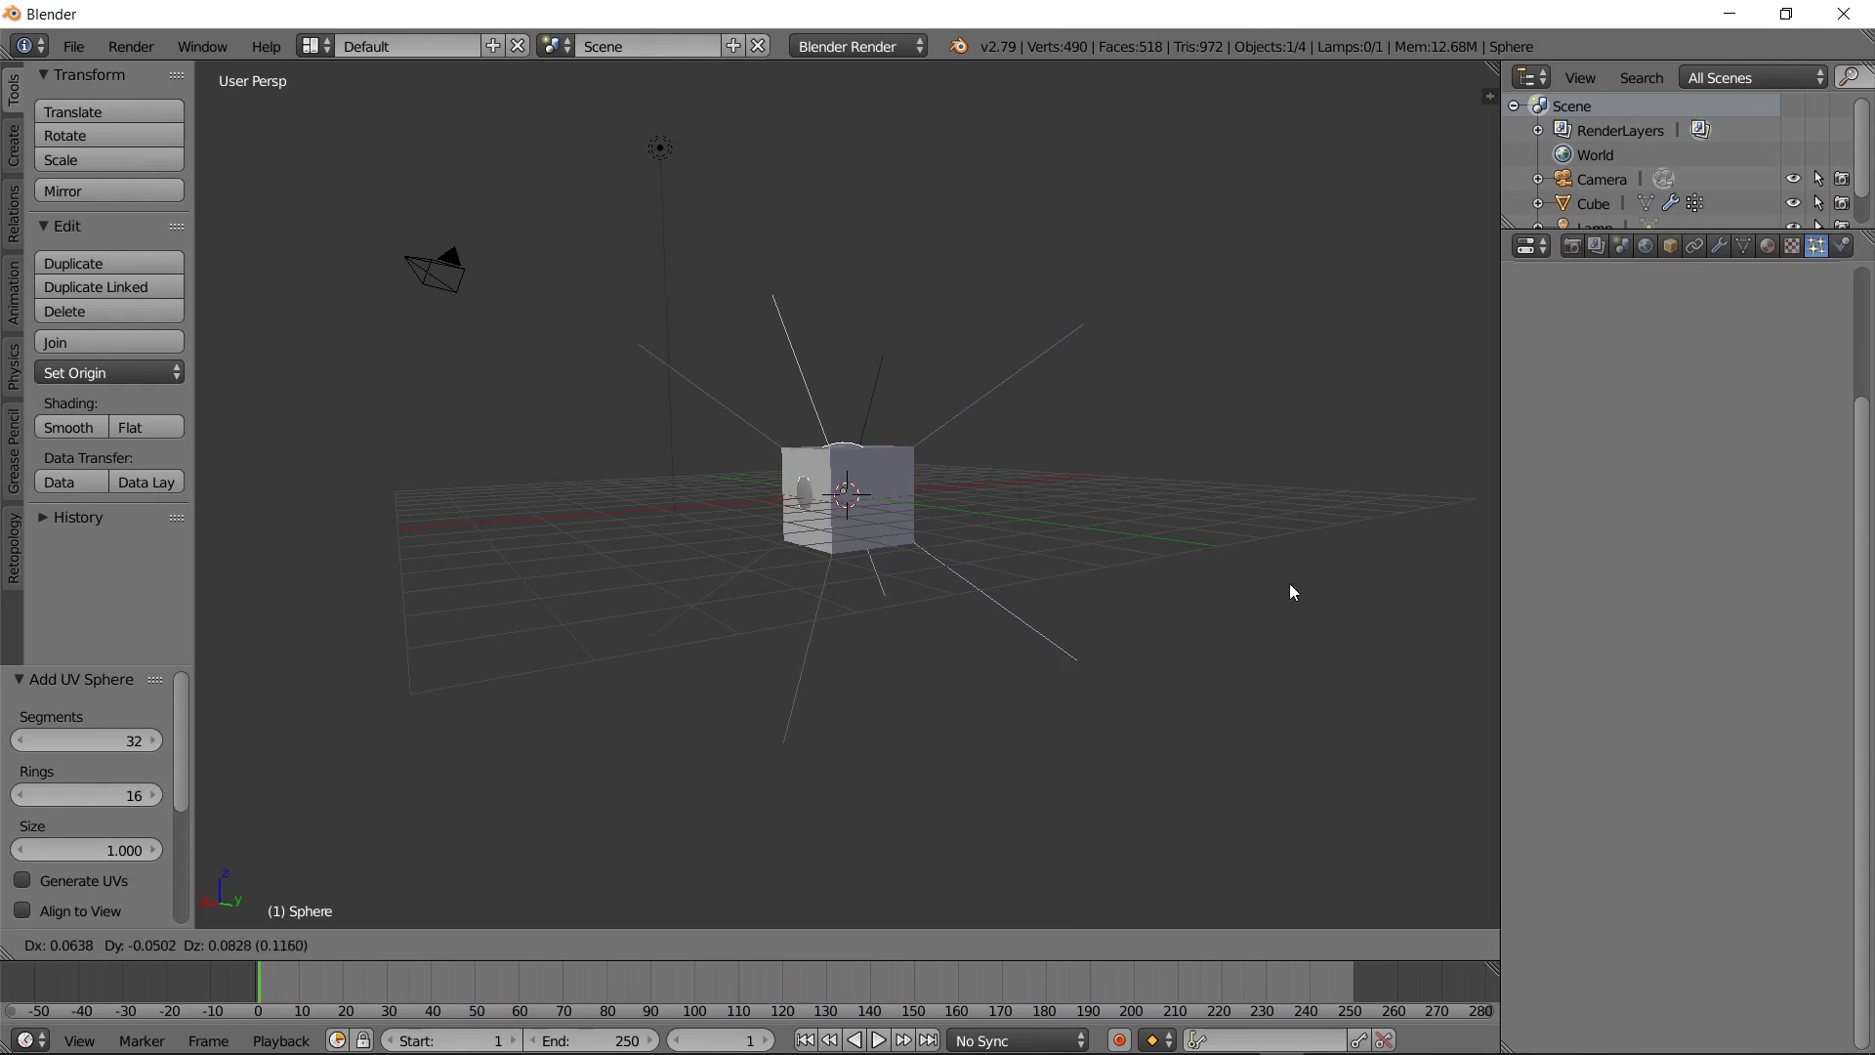
{"action": "left_click", "coordinate": [437, 559]}
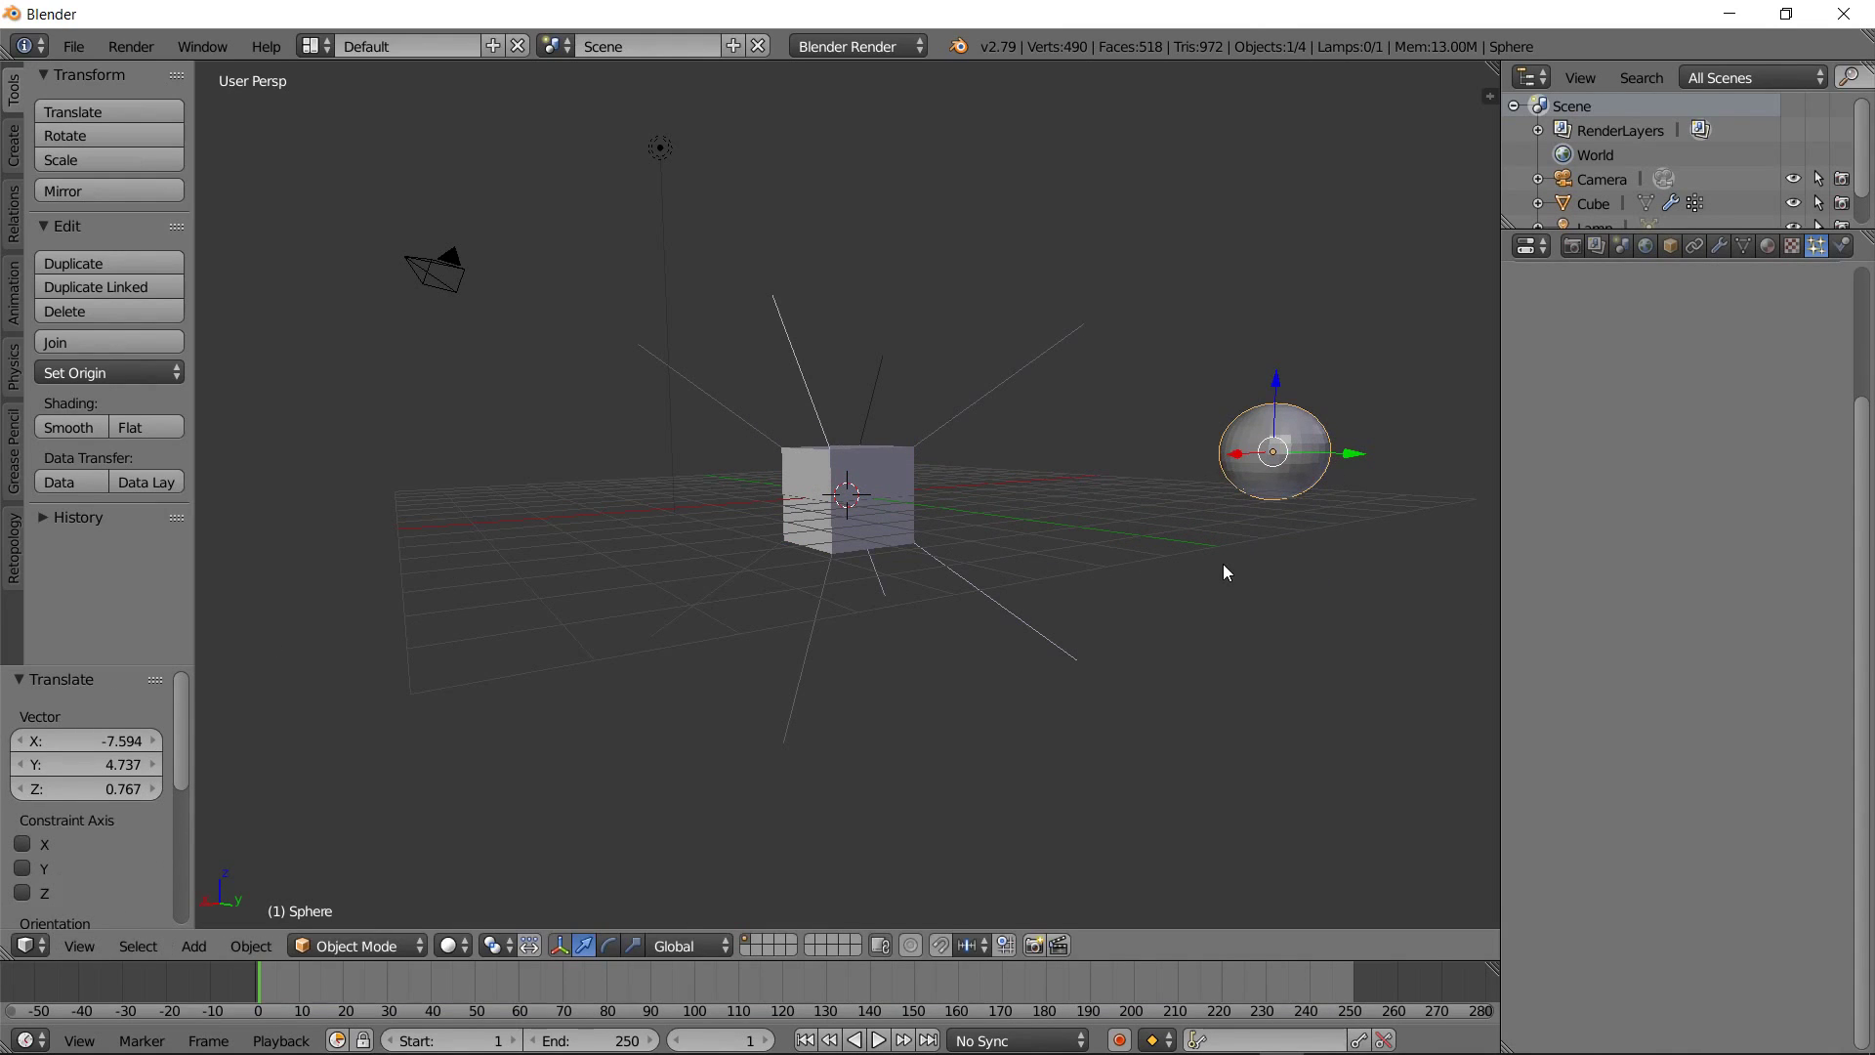
{"action": "right_click", "coordinate": [899, 466]}
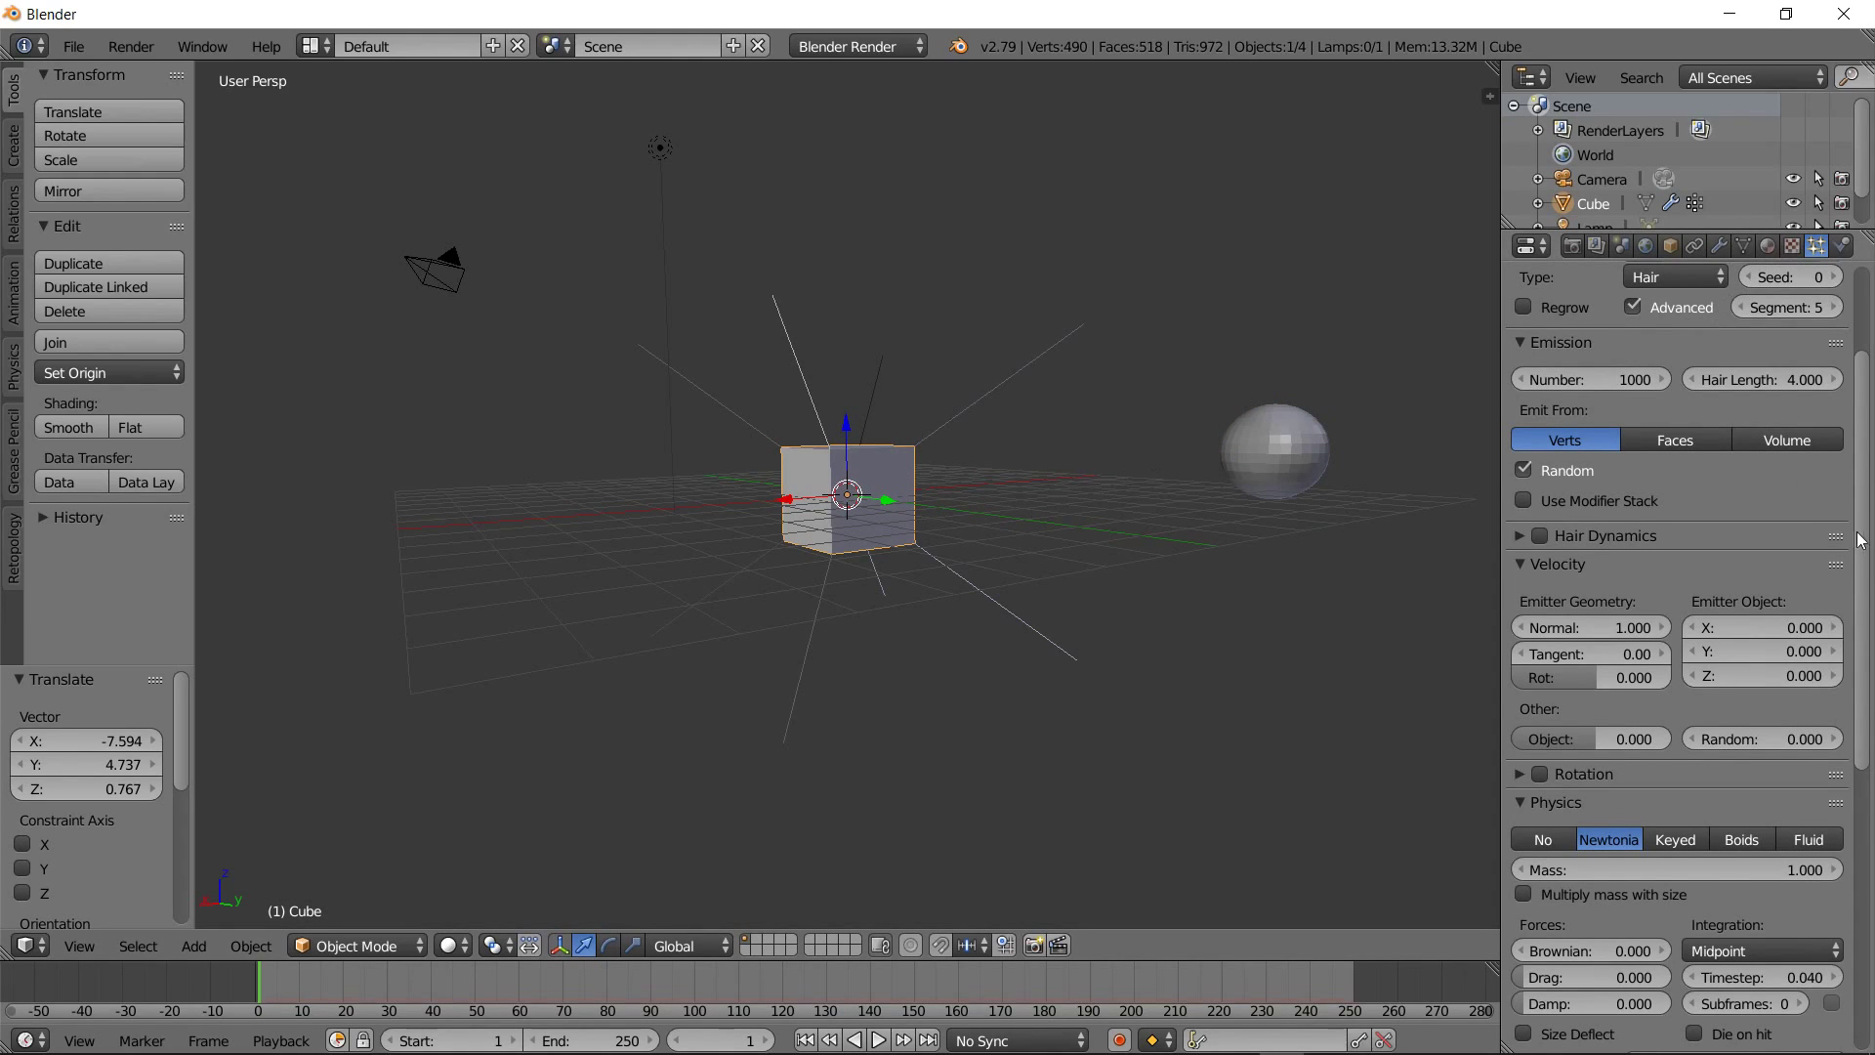
{"action": "left_click_drag", "start_coordinate": [1869, 563], "coordinate": [1864, 887]}
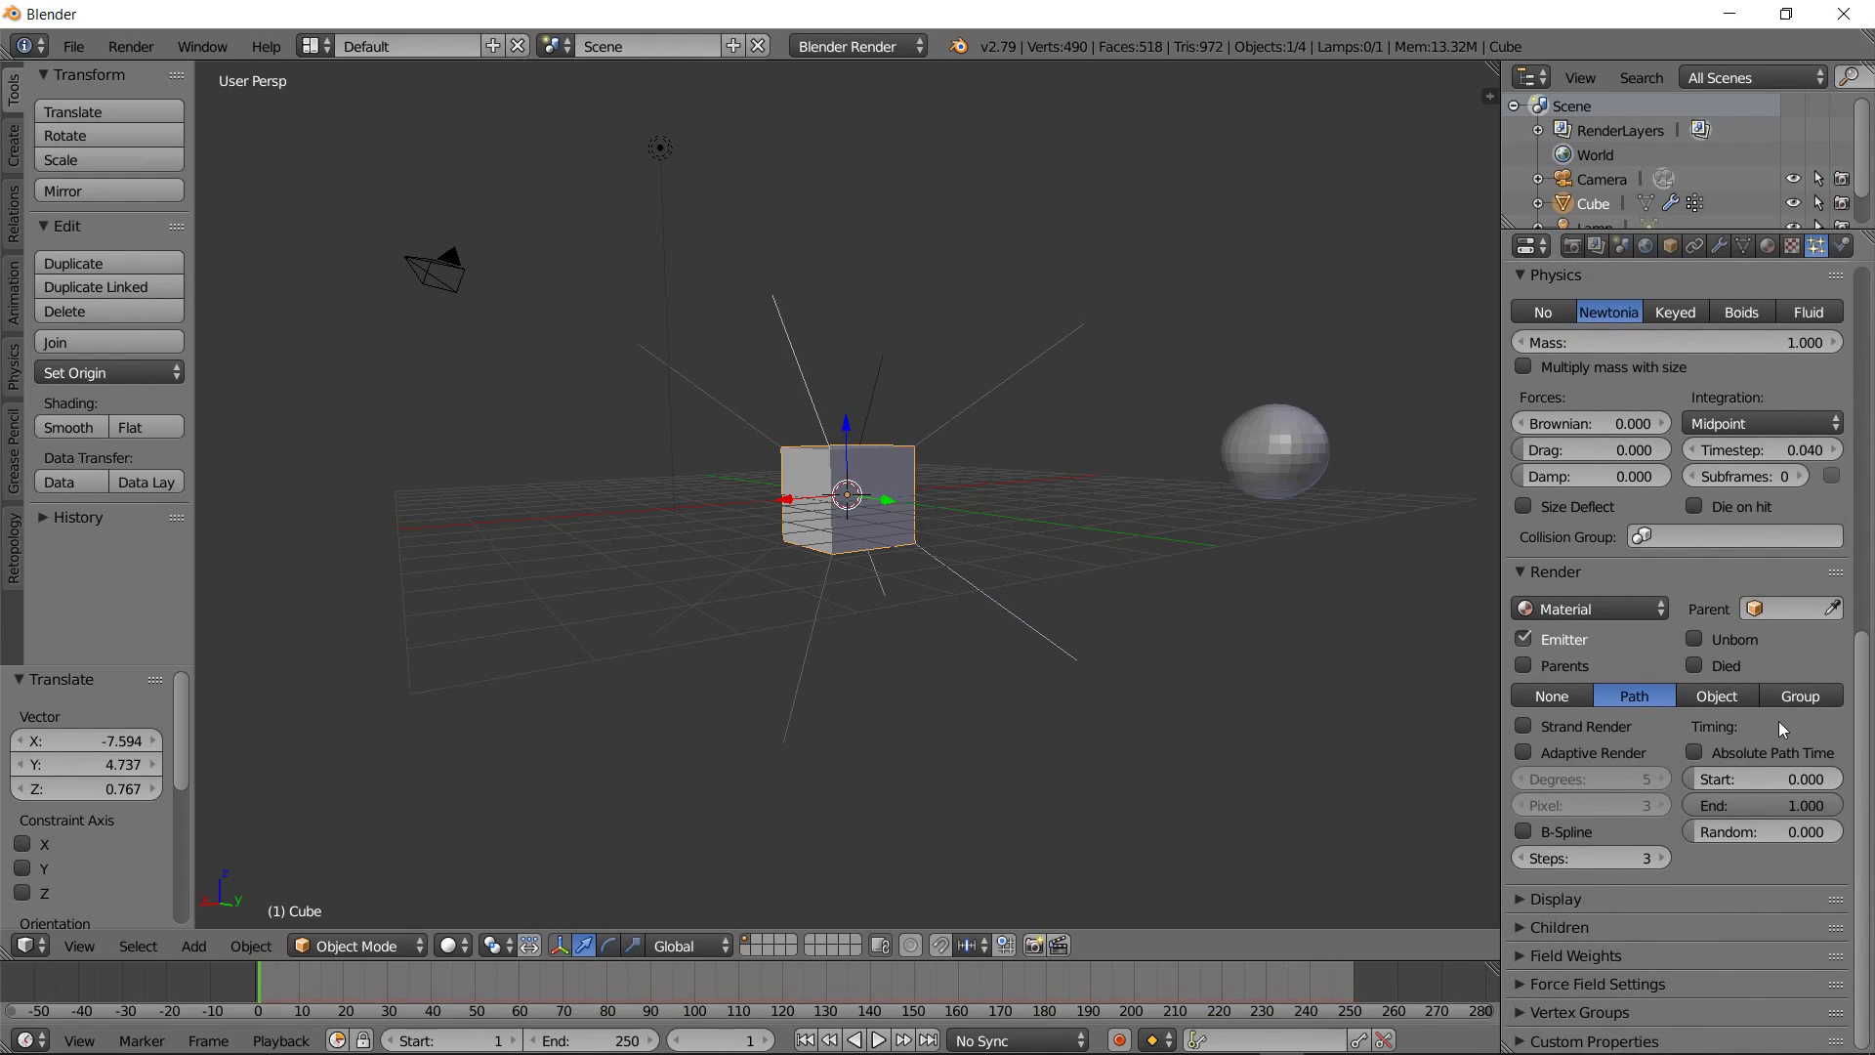
Render the particles as Object with Sphere as the dupli object, and expand Vertex Groups
{"action": "left_click", "coordinate": [1730, 699]}
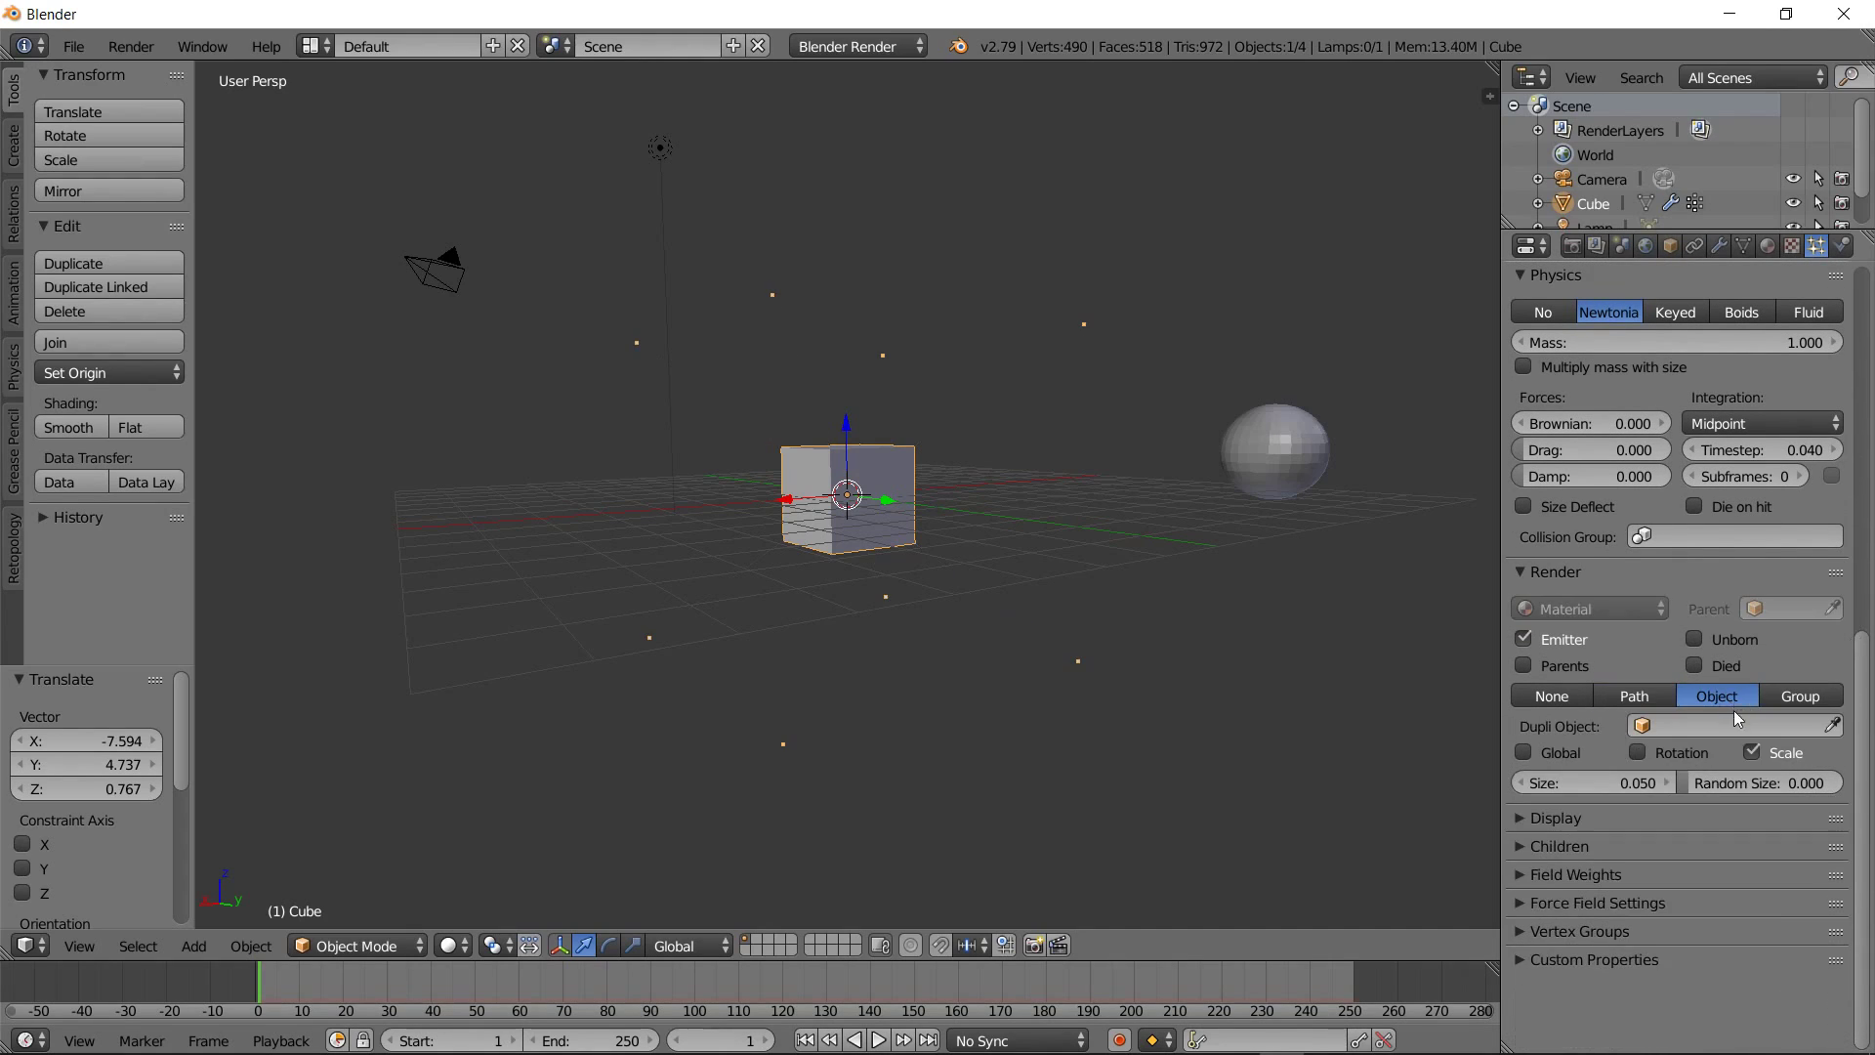
{"action": "left_click", "coordinate": [1641, 729]}
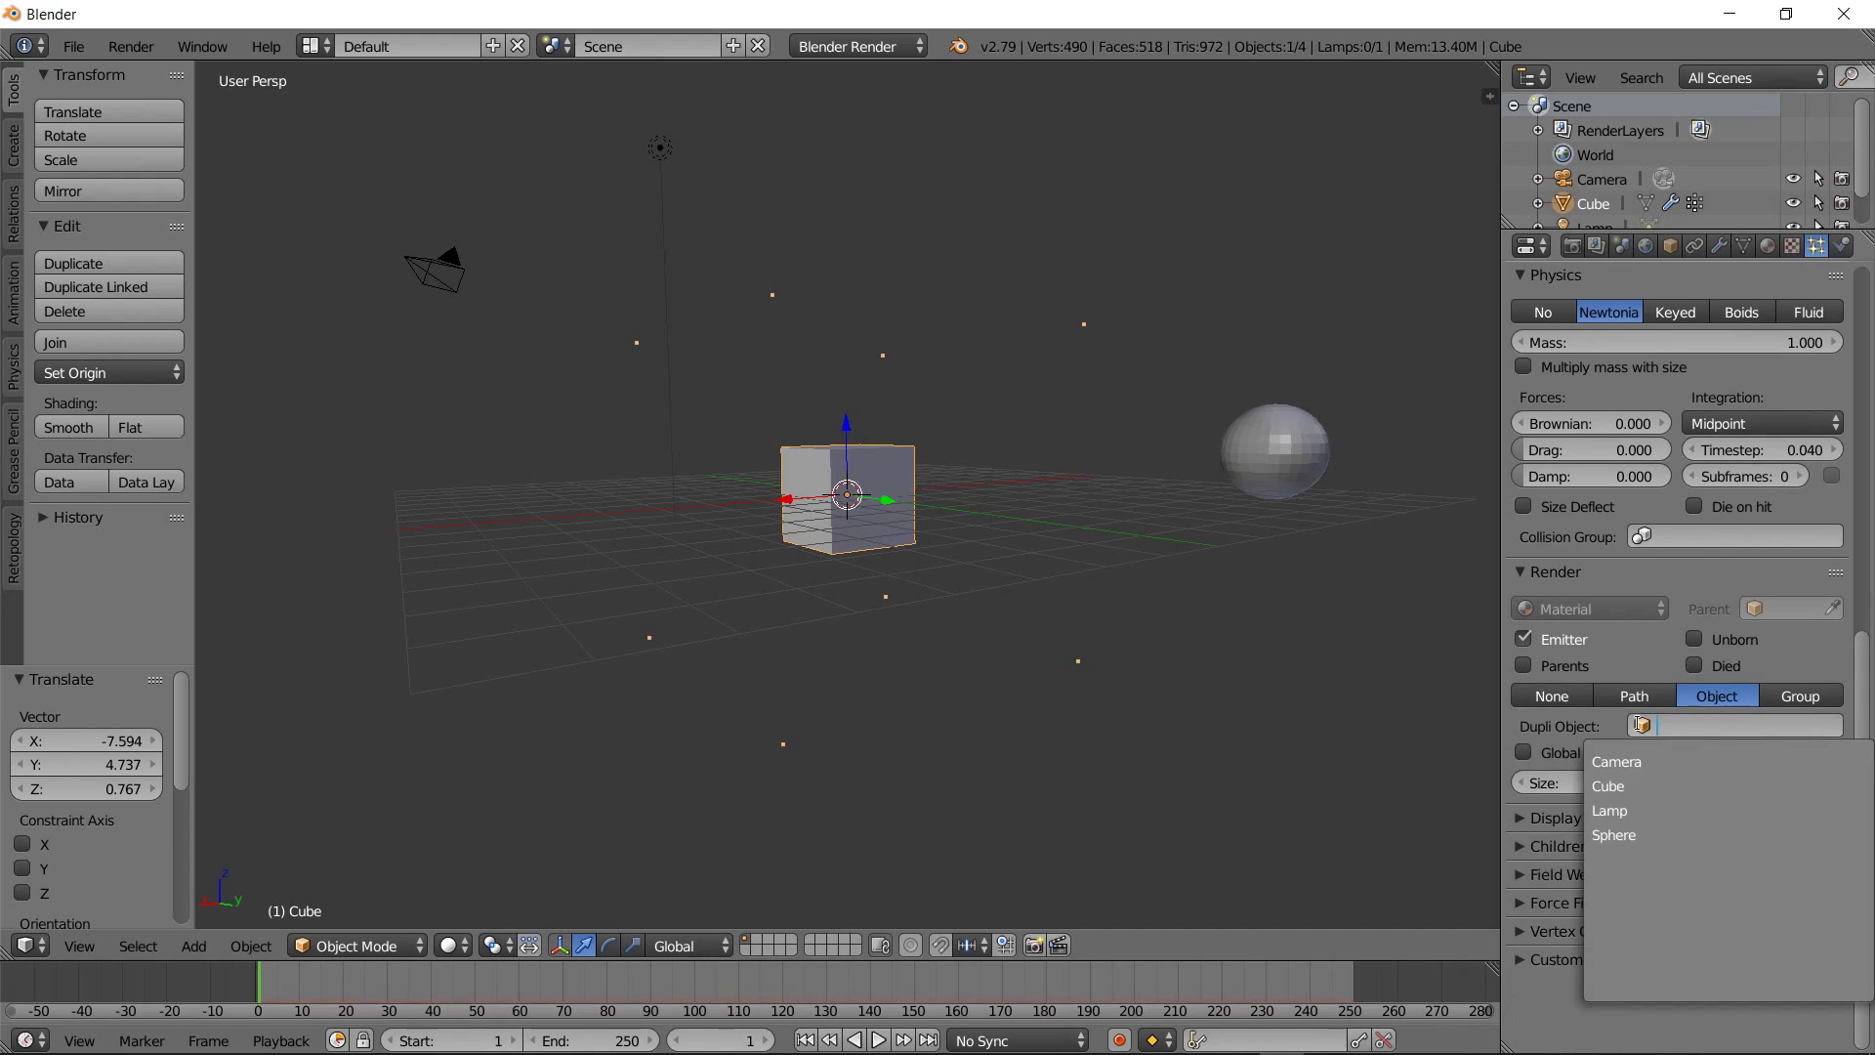
{"action": "left_click", "coordinate": [1615, 836]}
{"action": "mouse_move", "coordinate": [1229, 602]}
{"action": "middle_mouse_down"}
{"action": "mouse_move", "coordinate": [948, 634]}
{"action": "mouse_move", "coordinate": [840, 584]}
{"action": "middle_mouse_up"}
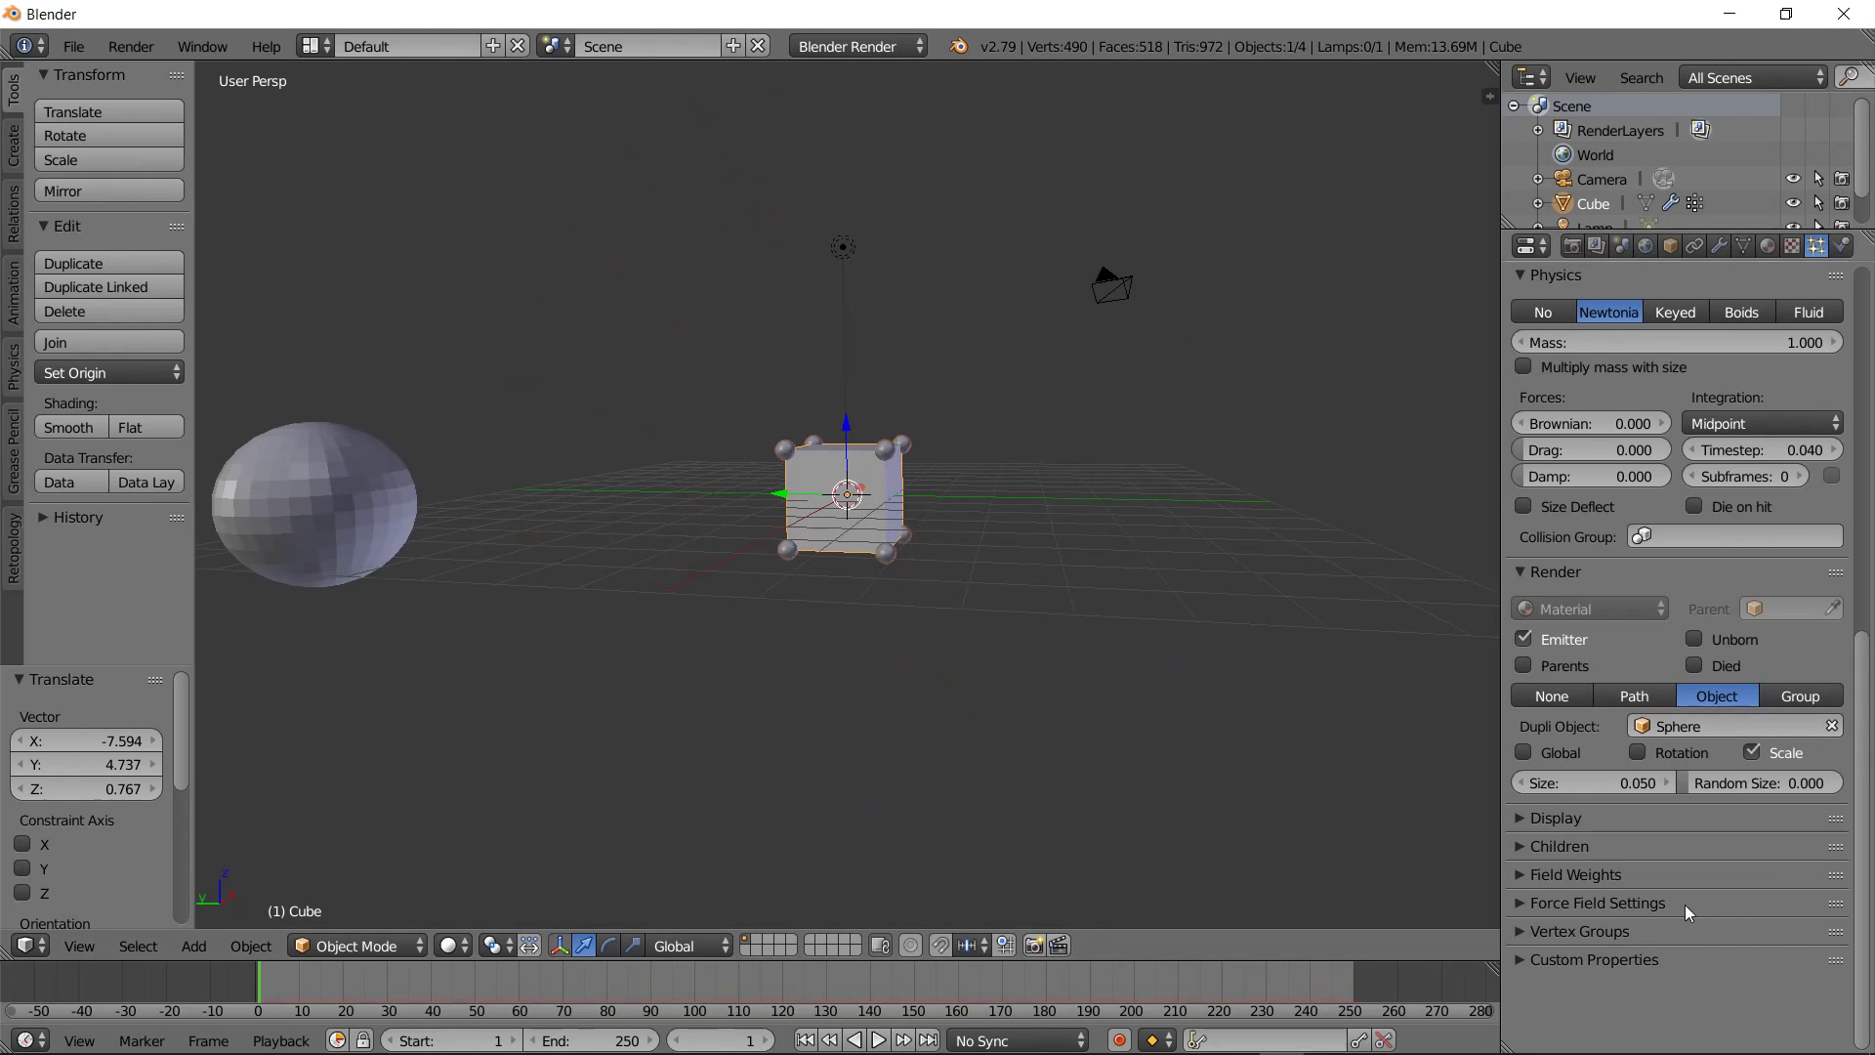
{"action": "left_click", "coordinate": [1615, 935]}
{"action": "left_click", "coordinate": [1630, 974]}
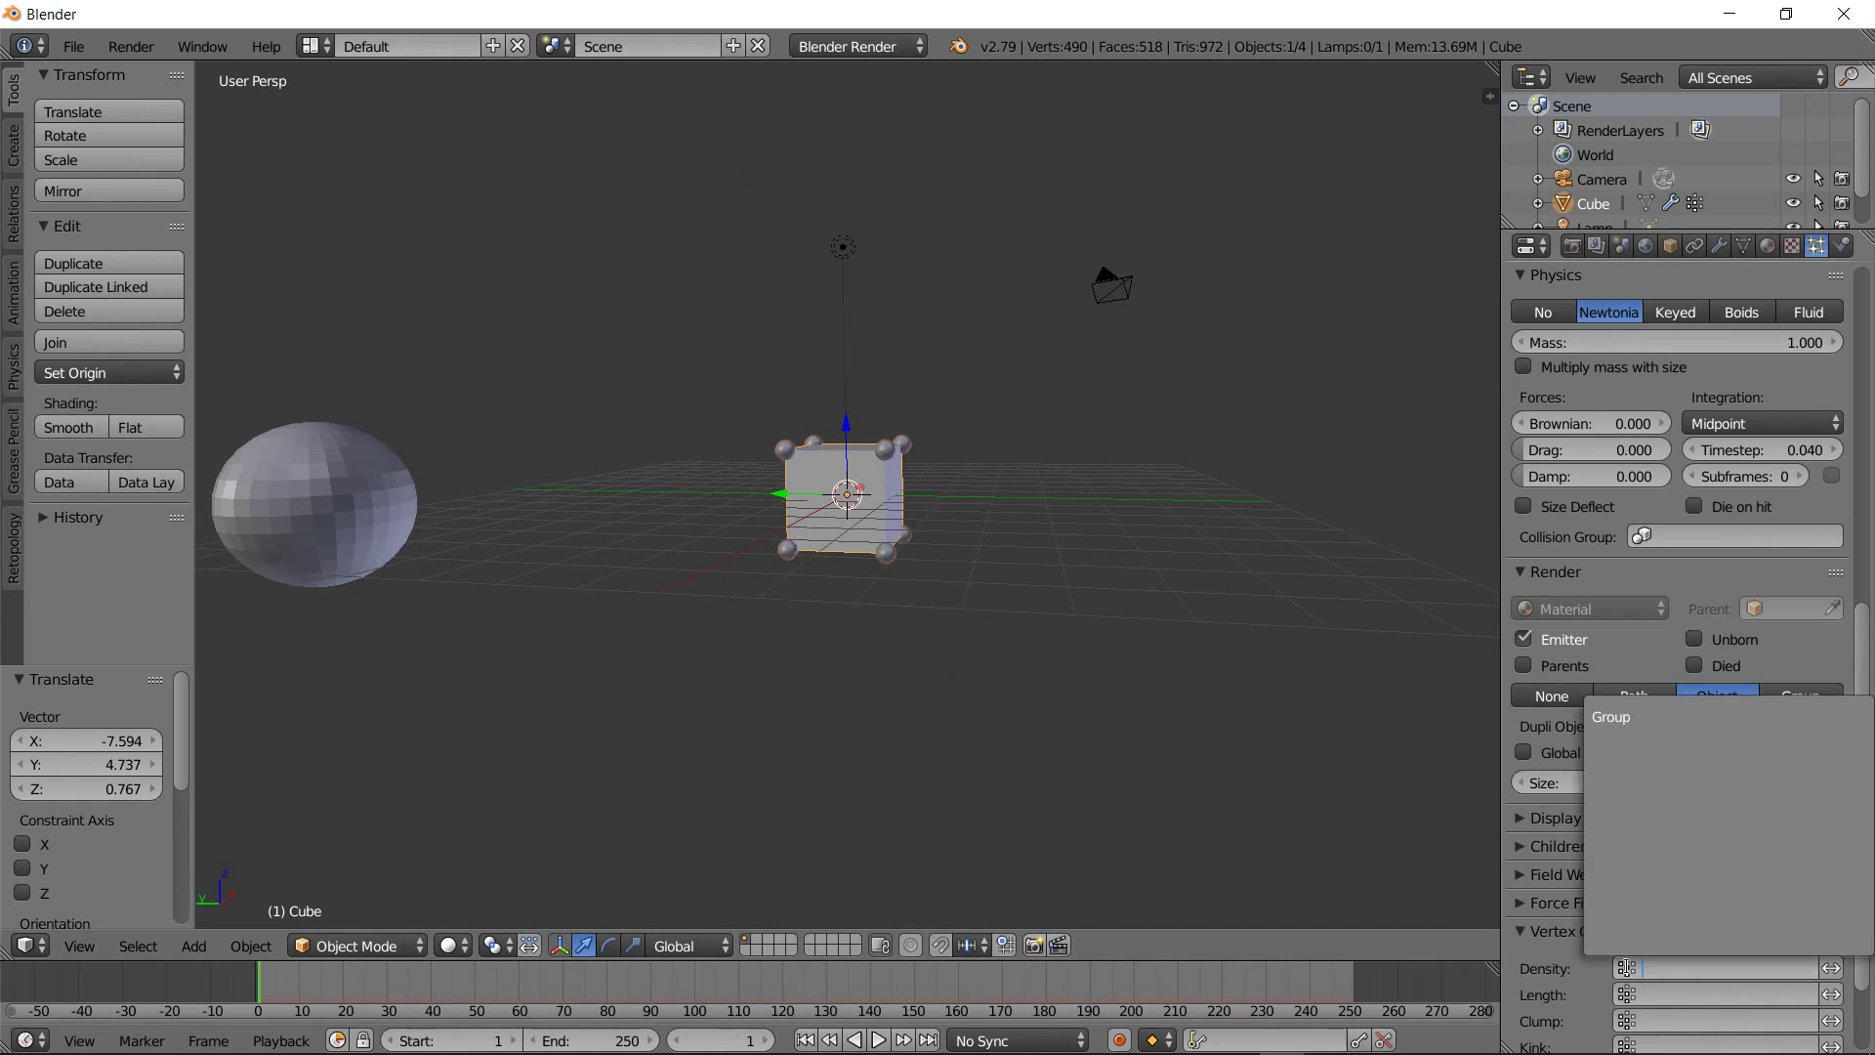
Choose 'Group' as the particle Density vertex group and inspect the cube
{"action": "left_click", "coordinate": [1611, 716]}
{"action": "mouse_move", "coordinate": [1202, 572]}
{"action": "middle_mouse_down"}
{"action": "mouse_move", "coordinate": [1069, 548]}
{"action": "mouse_move", "coordinate": [830, 558]}
{"action": "mouse_move", "coordinate": [849, 515]}
{"action": "mouse_move", "coordinate": [893, 517]}
{"action": "mouse_move", "coordinate": [1055, 627]}
{"action": "mouse_move", "coordinate": [1080, 533]}
{"action": "middle_mouse_up"}
{"action": "scroll", "coordinate": [892, 517], "scroll_direction": "up", "scroll_amount": 3}
{"action": "scroll", "coordinate": [893, 518], "scroll_direction": "up", "scroll_amount": 3}
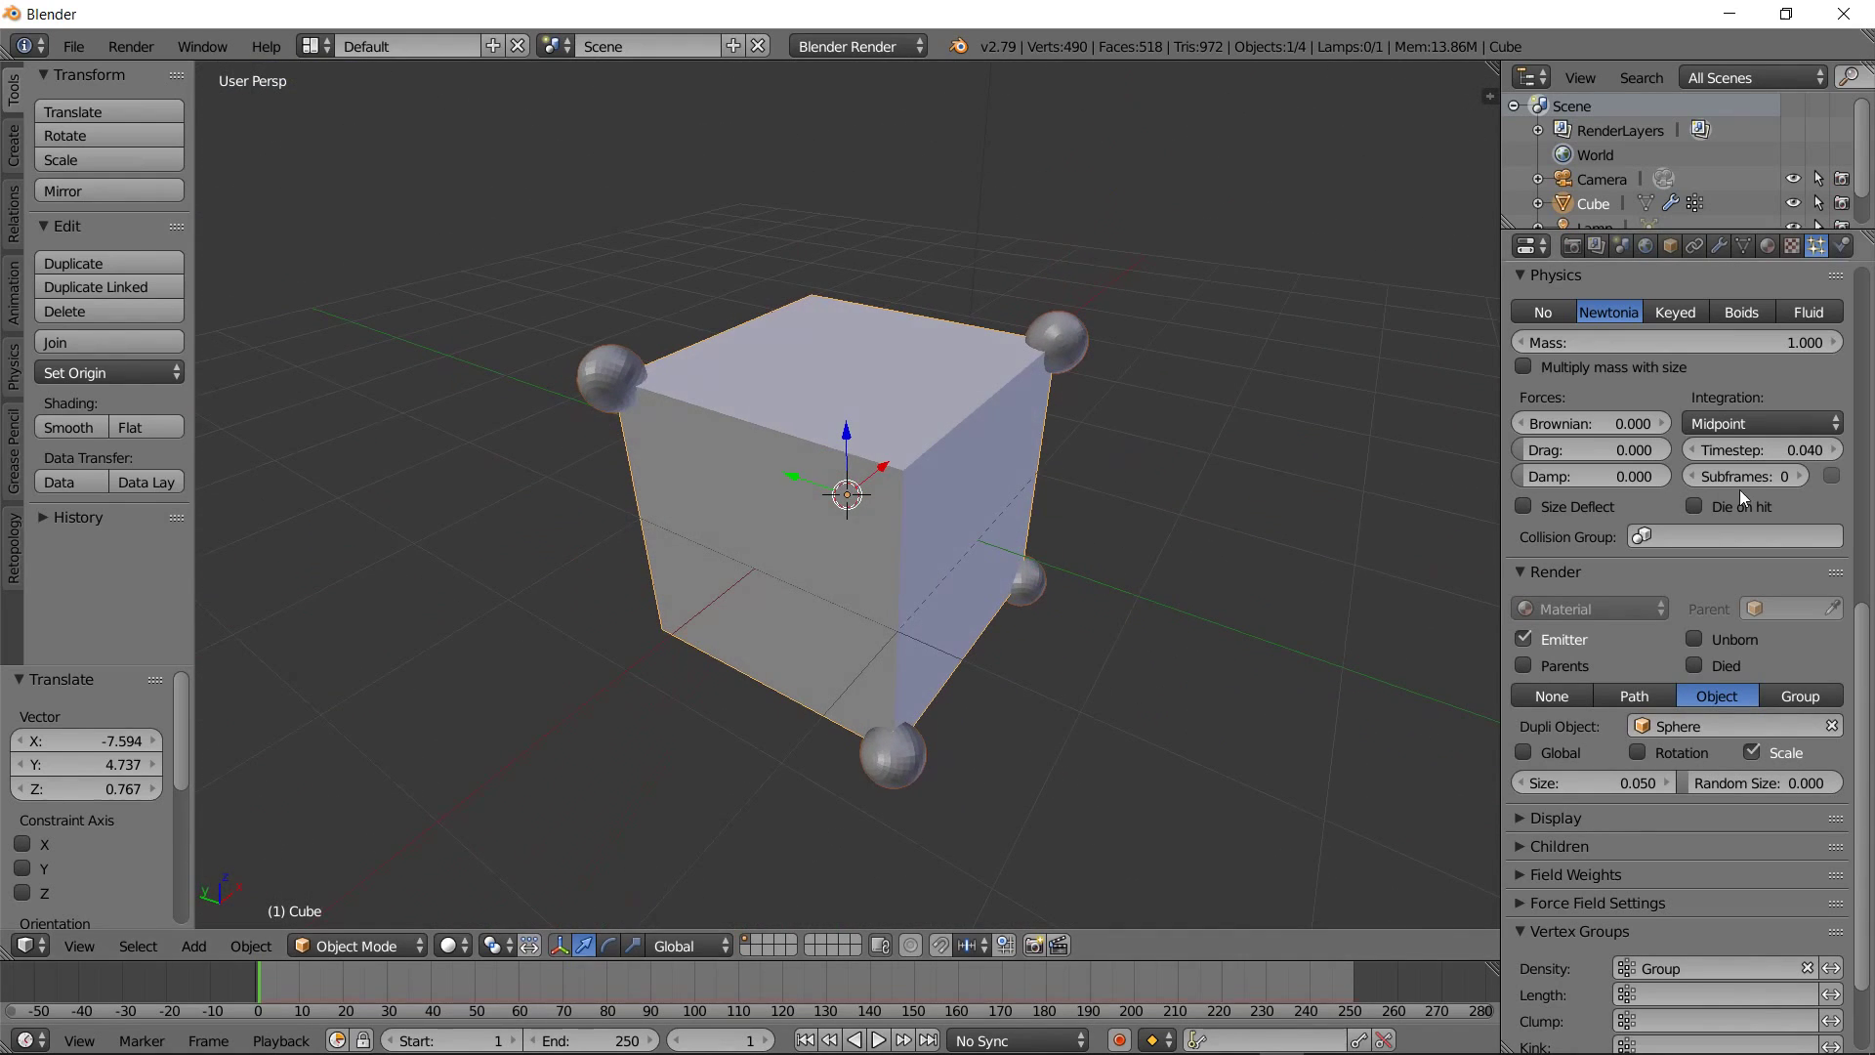
{"action": "scroll", "coordinate": [1089, 346], "scroll_direction": "down", "scroll_amount": 3}
{"action": "scroll", "coordinate": [1089, 347], "scroll_direction": "down", "scroll_amount": 2}
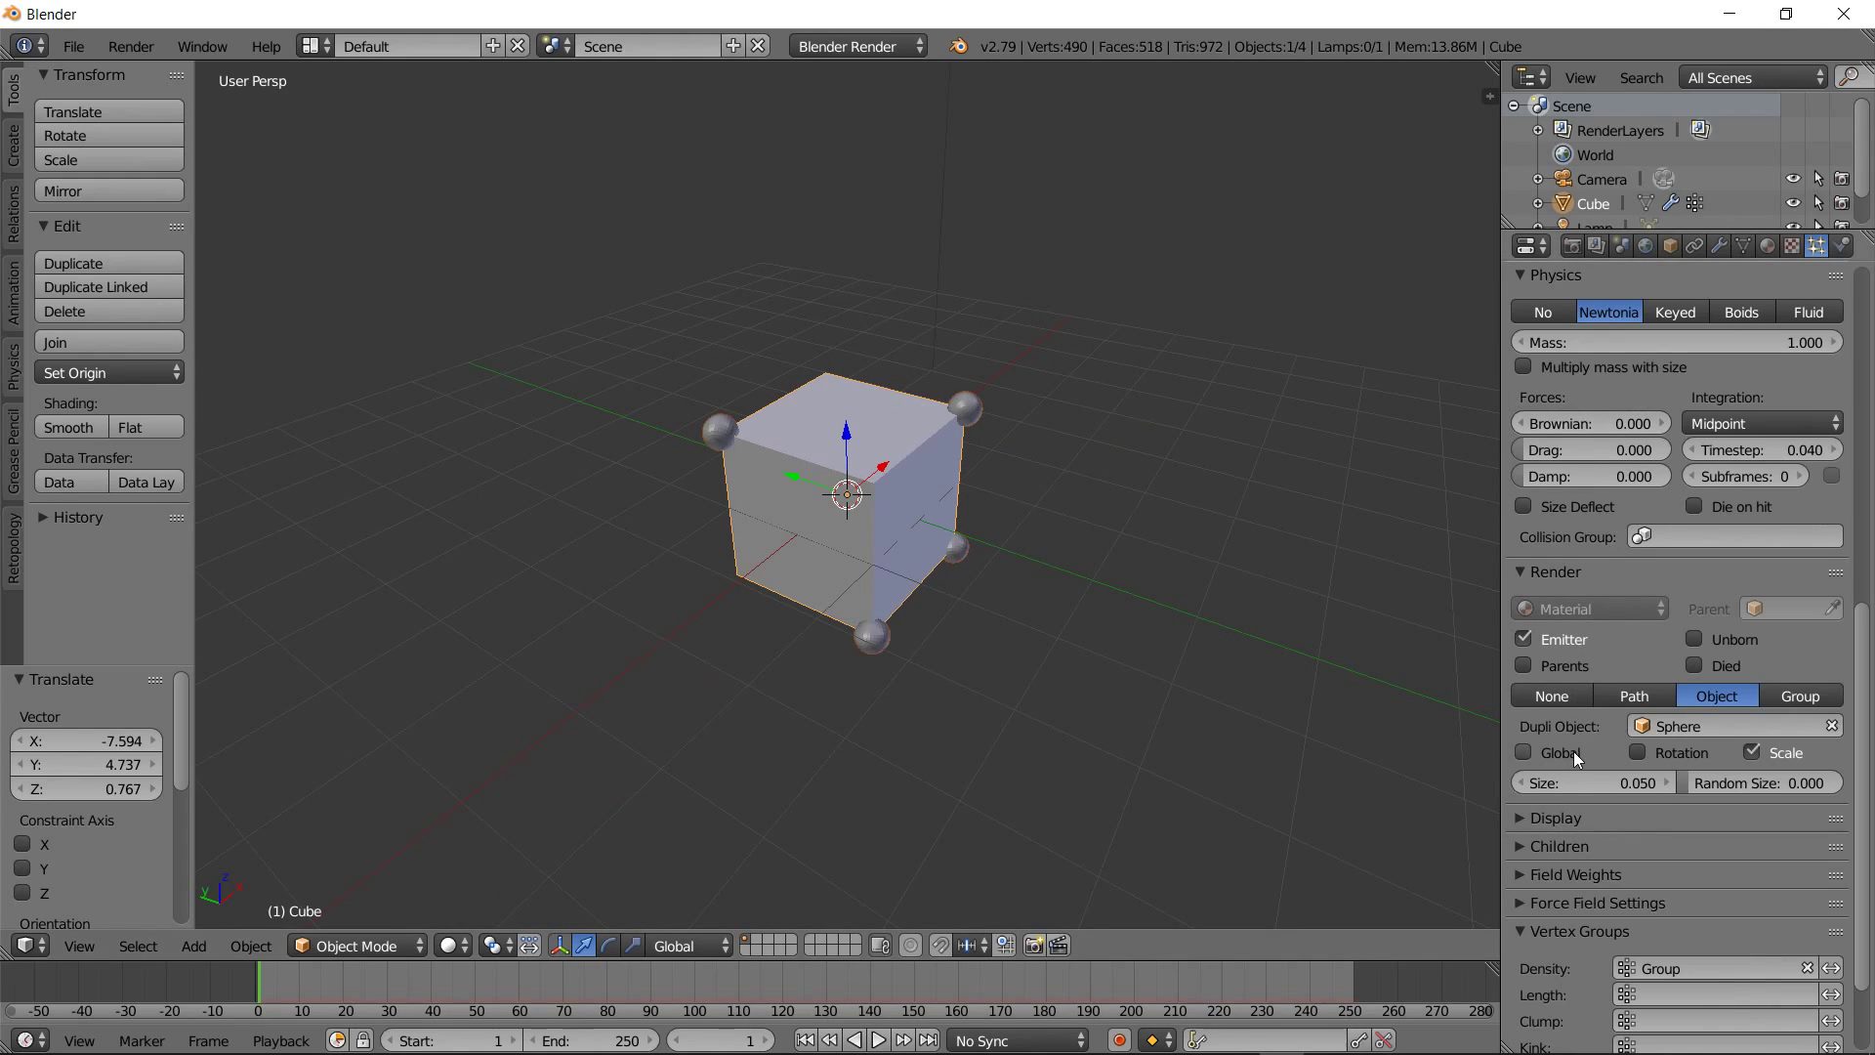
{"action": "scroll", "coordinate": [1575, 752], "scroll_direction": "down", "scroll_amount": 2}
{"action": "scroll", "coordinate": [1579, 752], "scroll_direction": "up", "scroll_amount": 3}
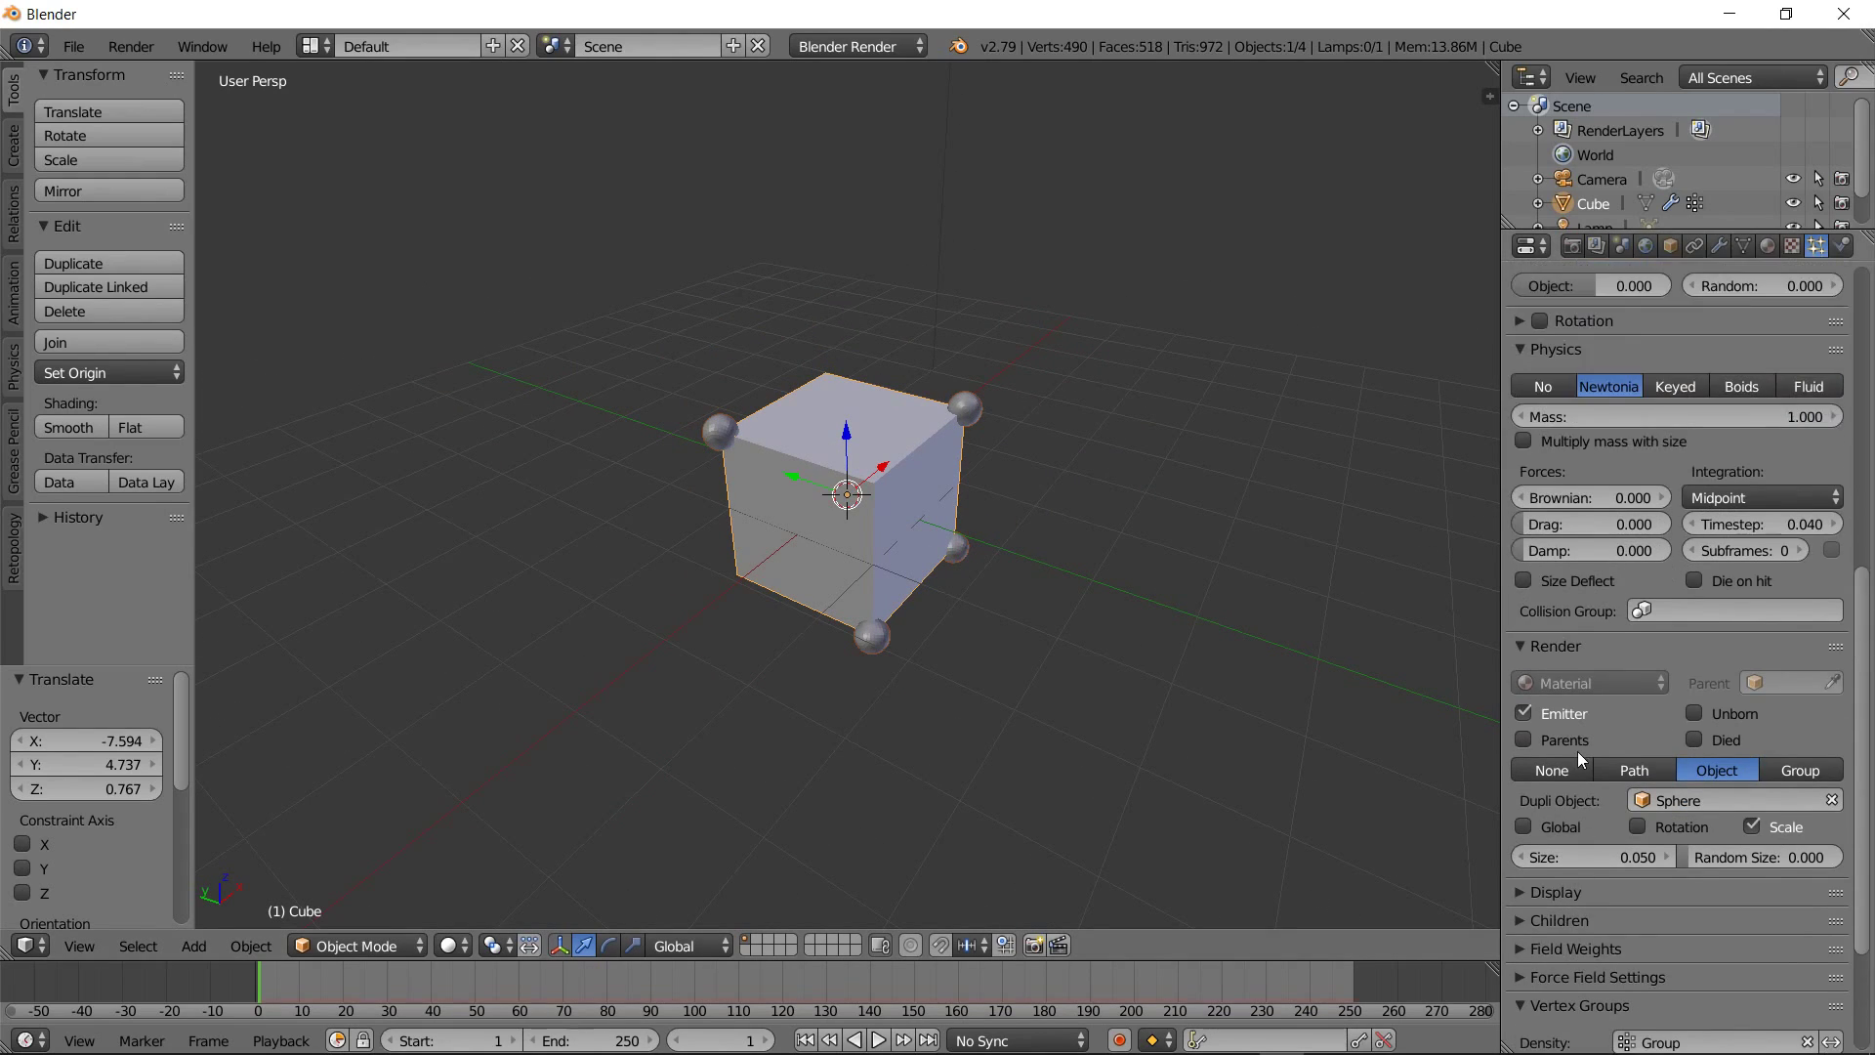
{"action": "scroll", "coordinate": [1577, 753], "scroll_direction": "up", "scroll_amount": 3}
{"action": "scroll", "coordinate": [1577, 752], "scroll_direction": "up", "scroll_amount": 2}
{"action": "scroll", "coordinate": [1578, 752], "scroll_direction": "up", "scroll_amount": 2}
{"action": "scroll", "coordinate": [1579, 752], "scroll_direction": "down", "scroll_amount": 1}
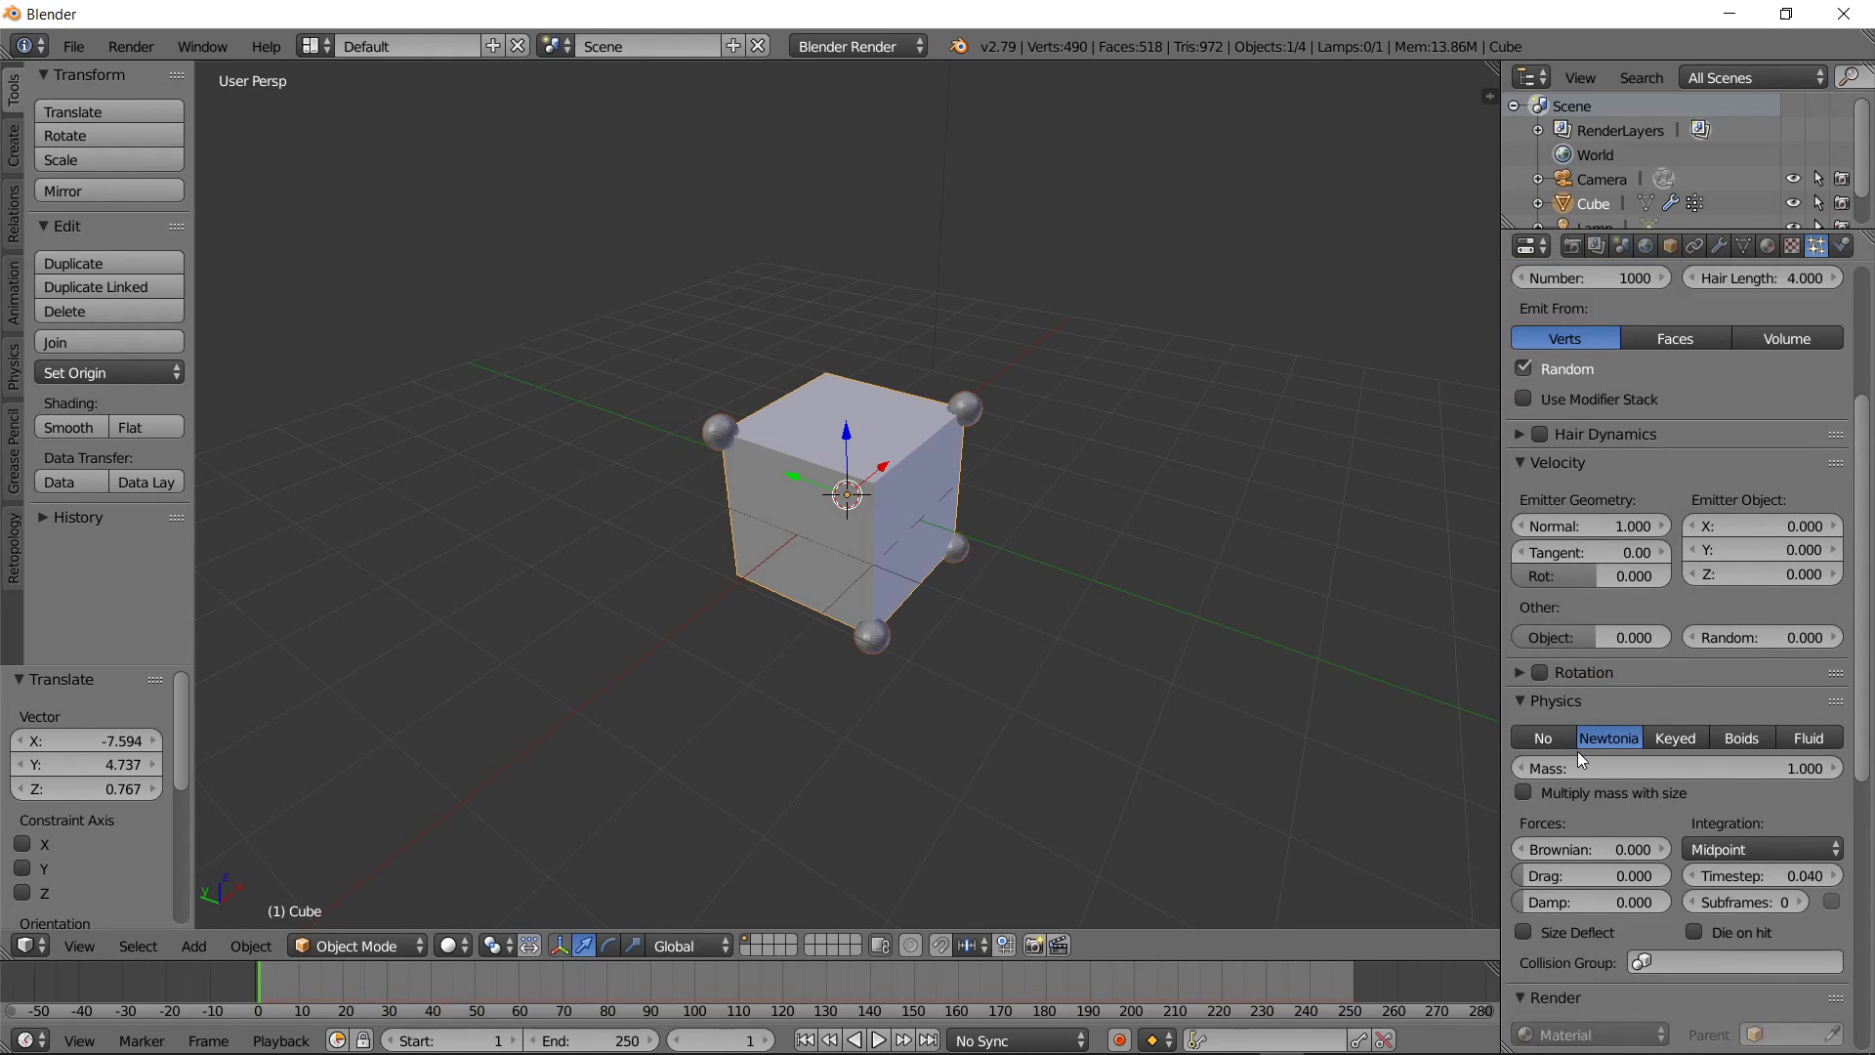
{"action": "scroll", "coordinate": [1578, 753], "scroll_direction": "down", "scroll_amount": 1}
{"action": "left_click", "coordinate": [1521, 636]}
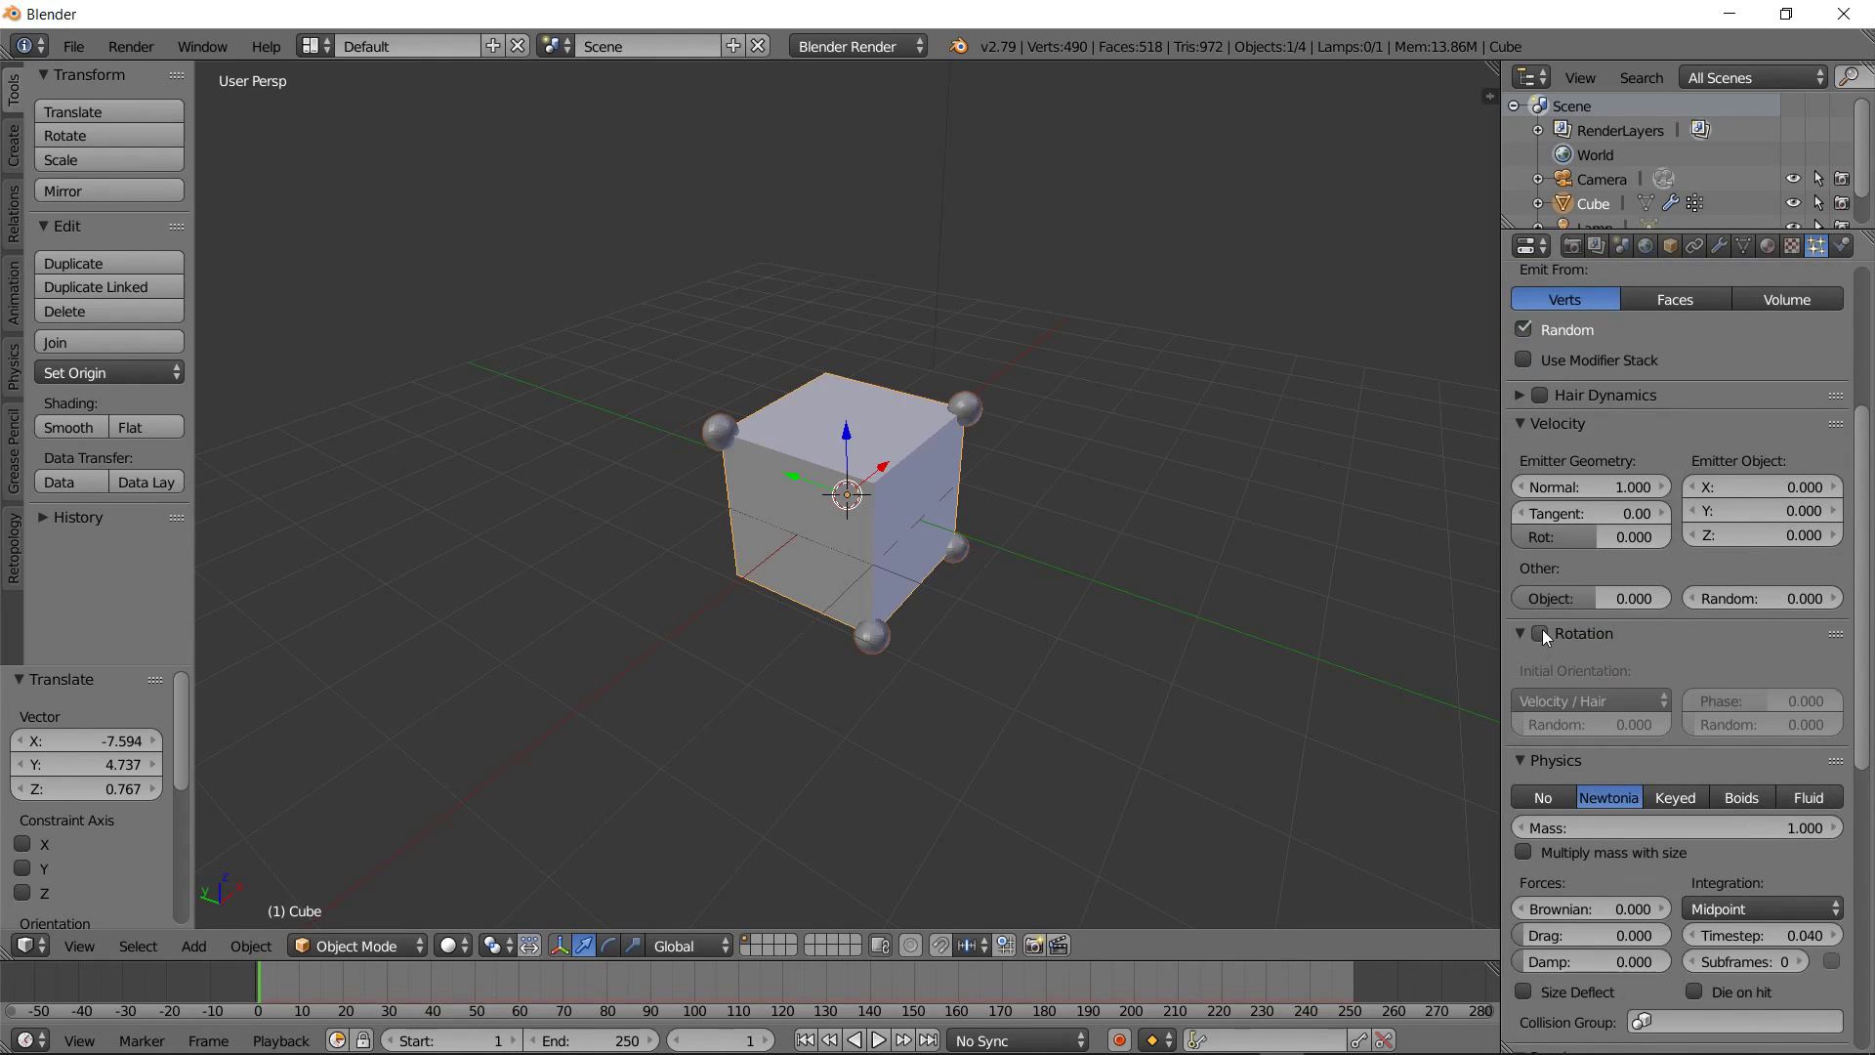
{"action": "left_click", "coordinate": [1540, 633]}
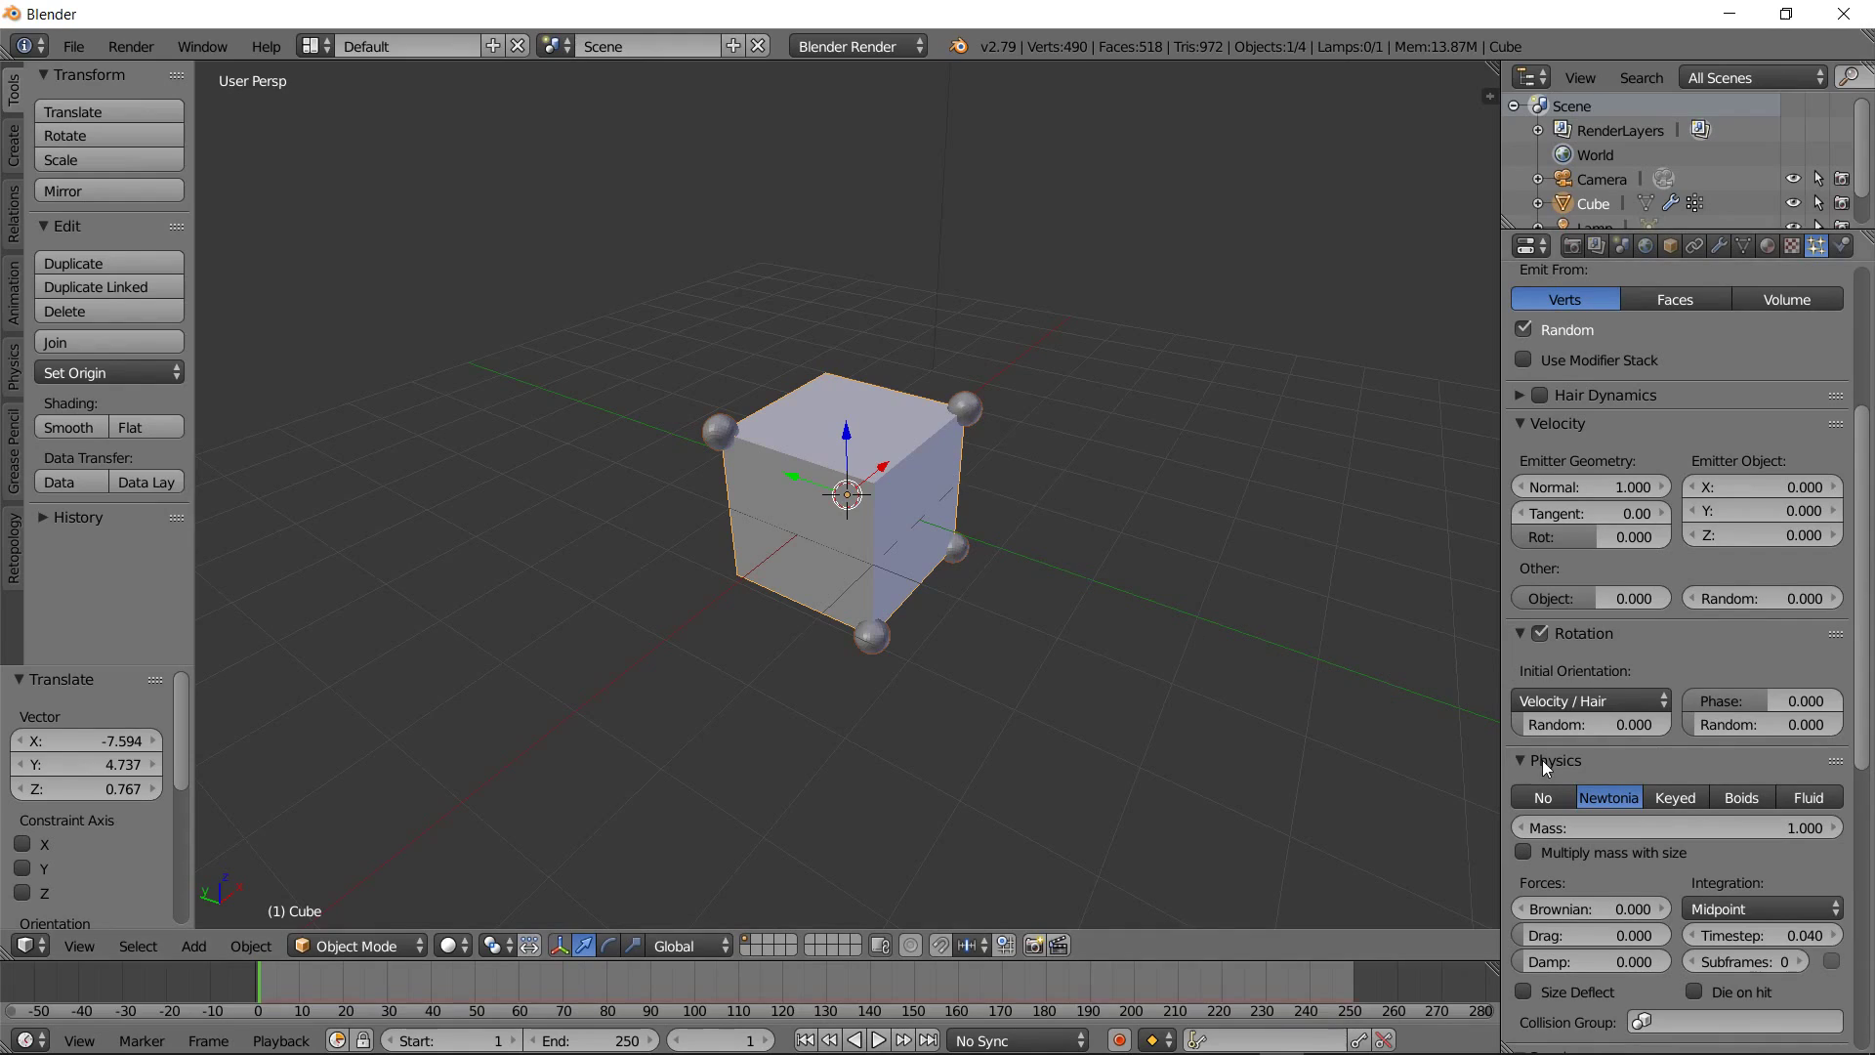
{"action": "left_click", "coordinate": [1618, 701]}
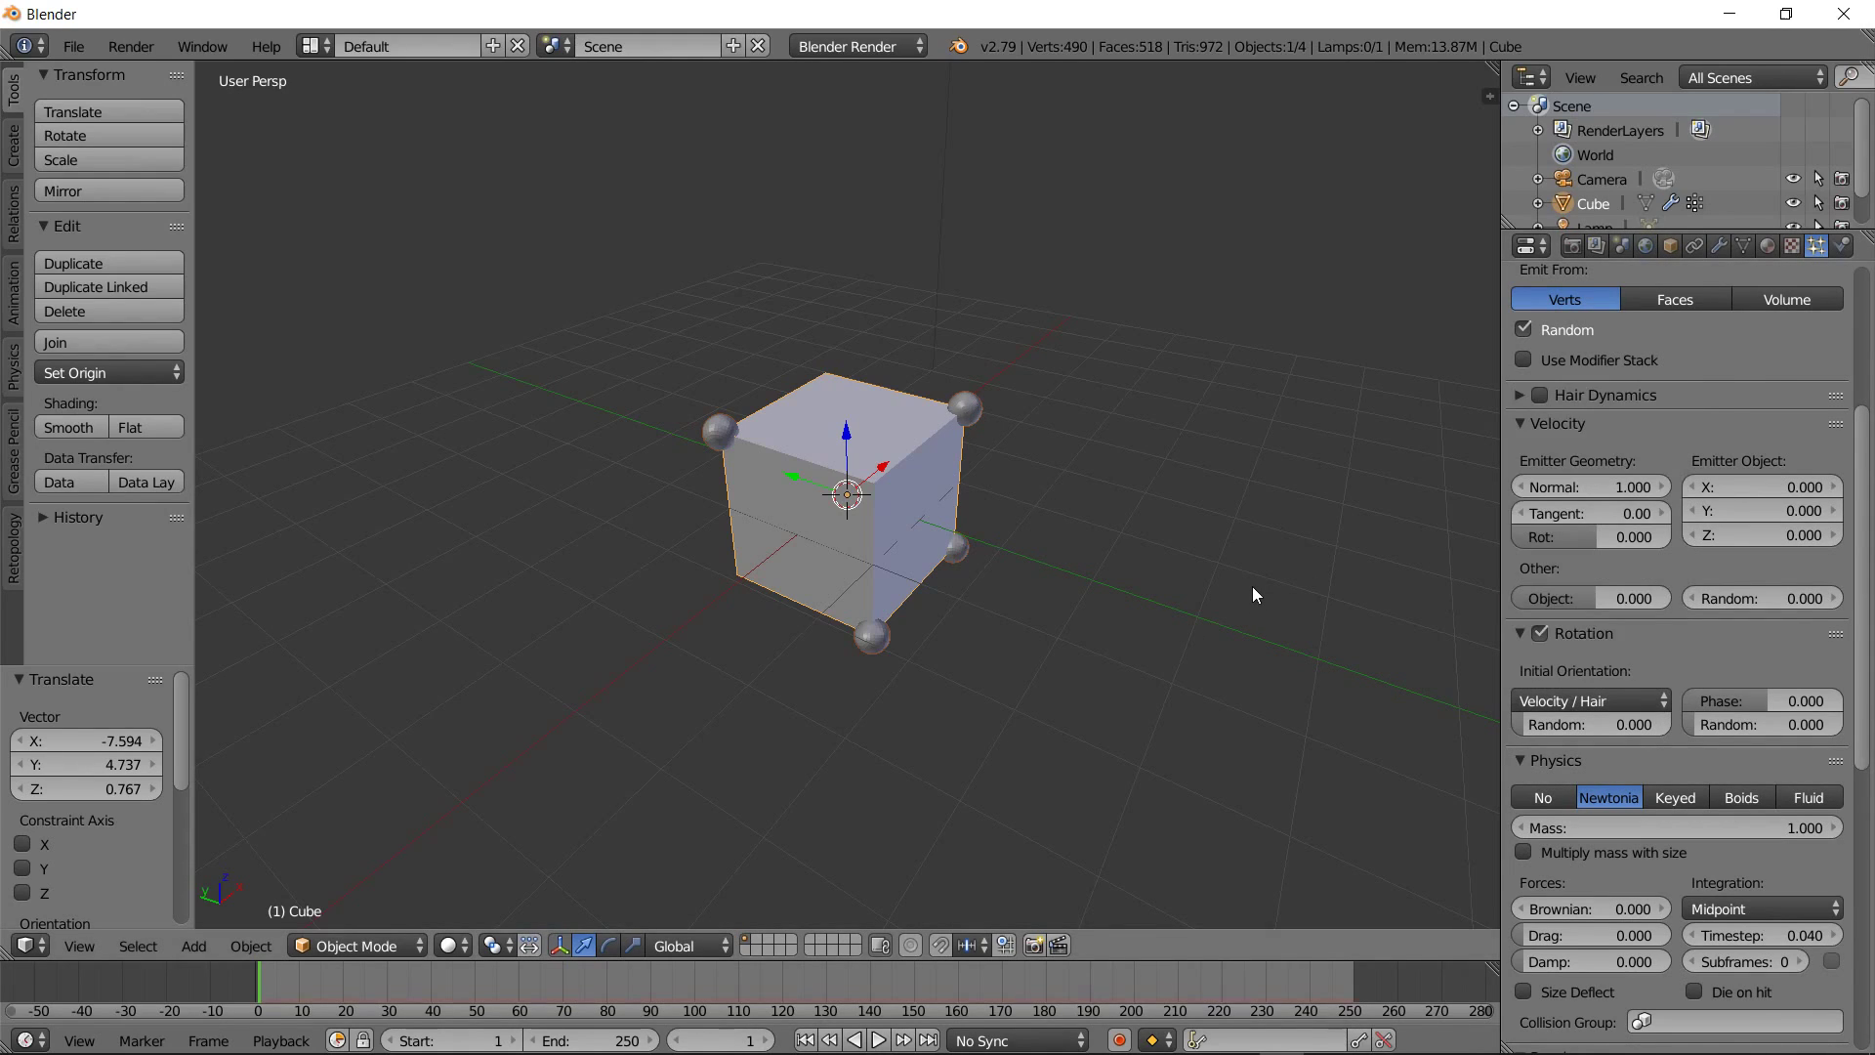
{"action": "mouse_move", "coordinate": [1238, 465]}
{"action": "middle_mouse_down"}
{"action": "mouse_move", "coordinate": [1045, 398]}
{"action": "mouse_move", "coordinate": [1100, 437]}
{"action": "mouse_move", "coordinate": [1077, 486]}
{"action": "mouse_move", "coordinate": [1025, 480]}
{"action": "middle_mouse_up"}
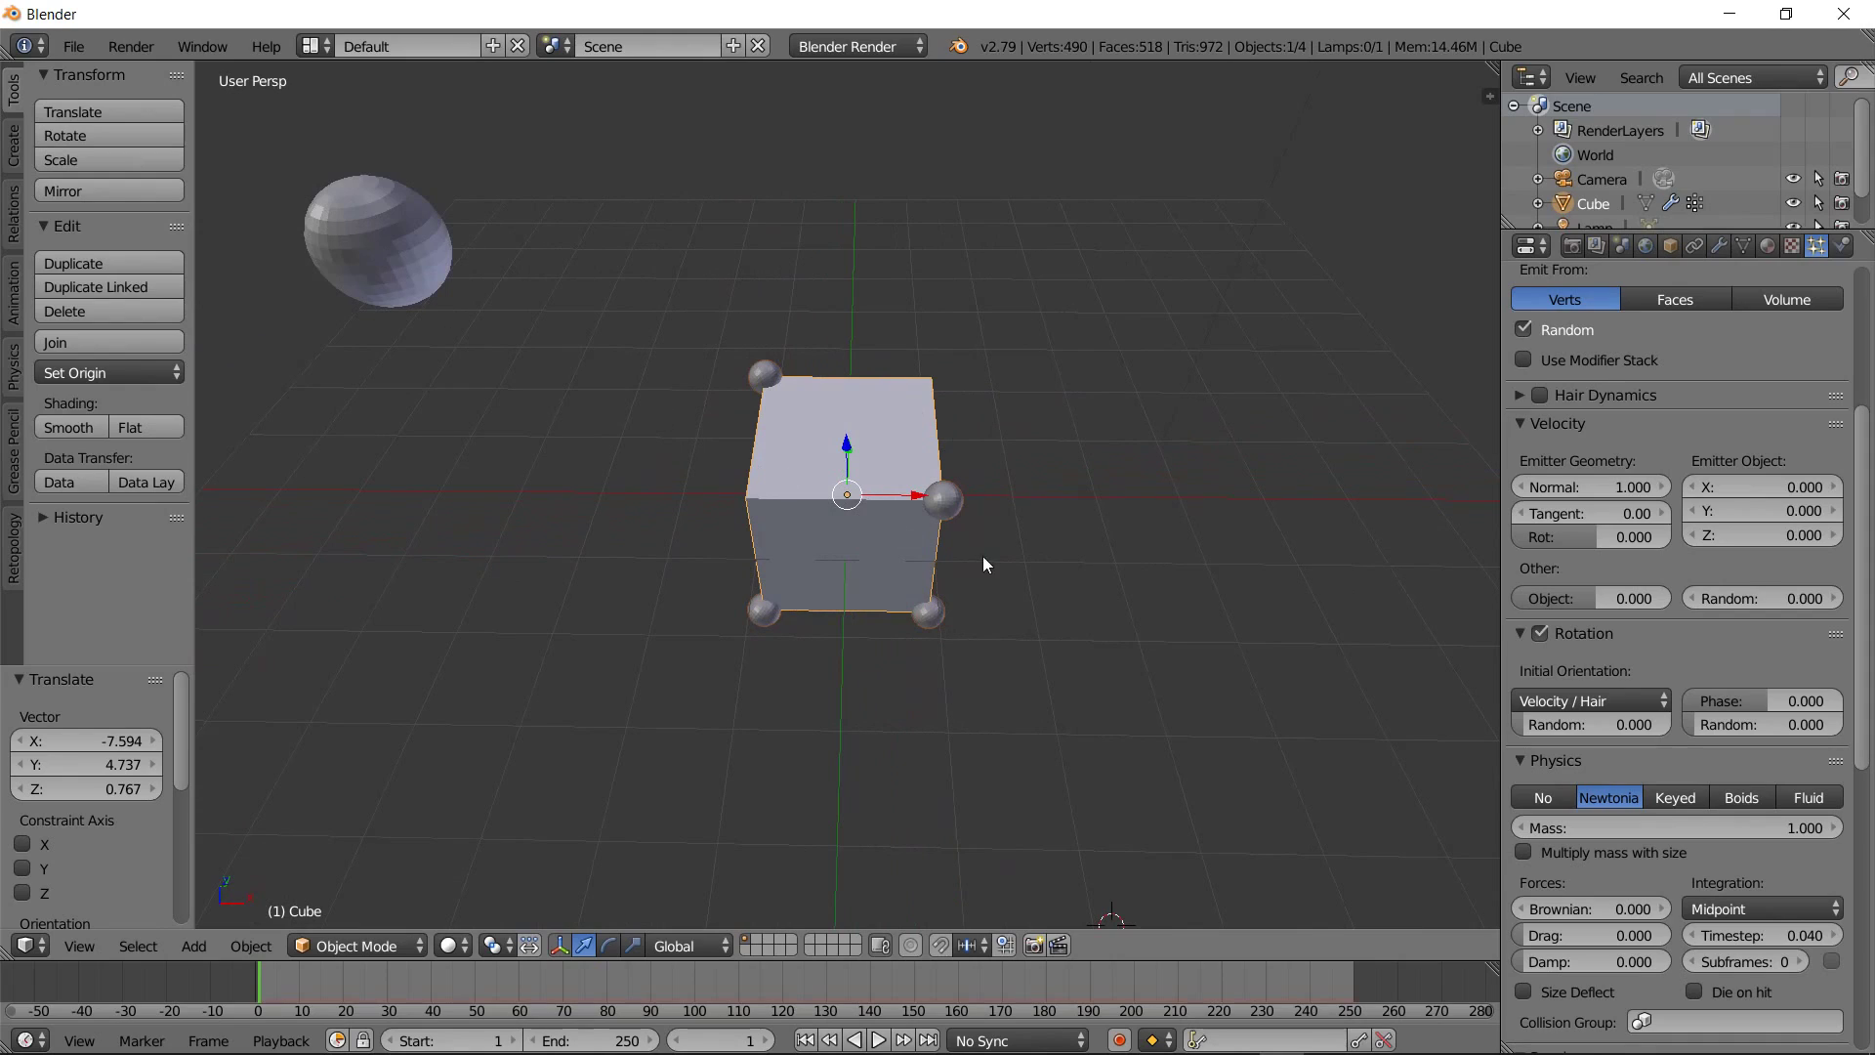
Apply rotation and scale to the sphere object
{"action": "right_click", "coordinate": [358, 258]}
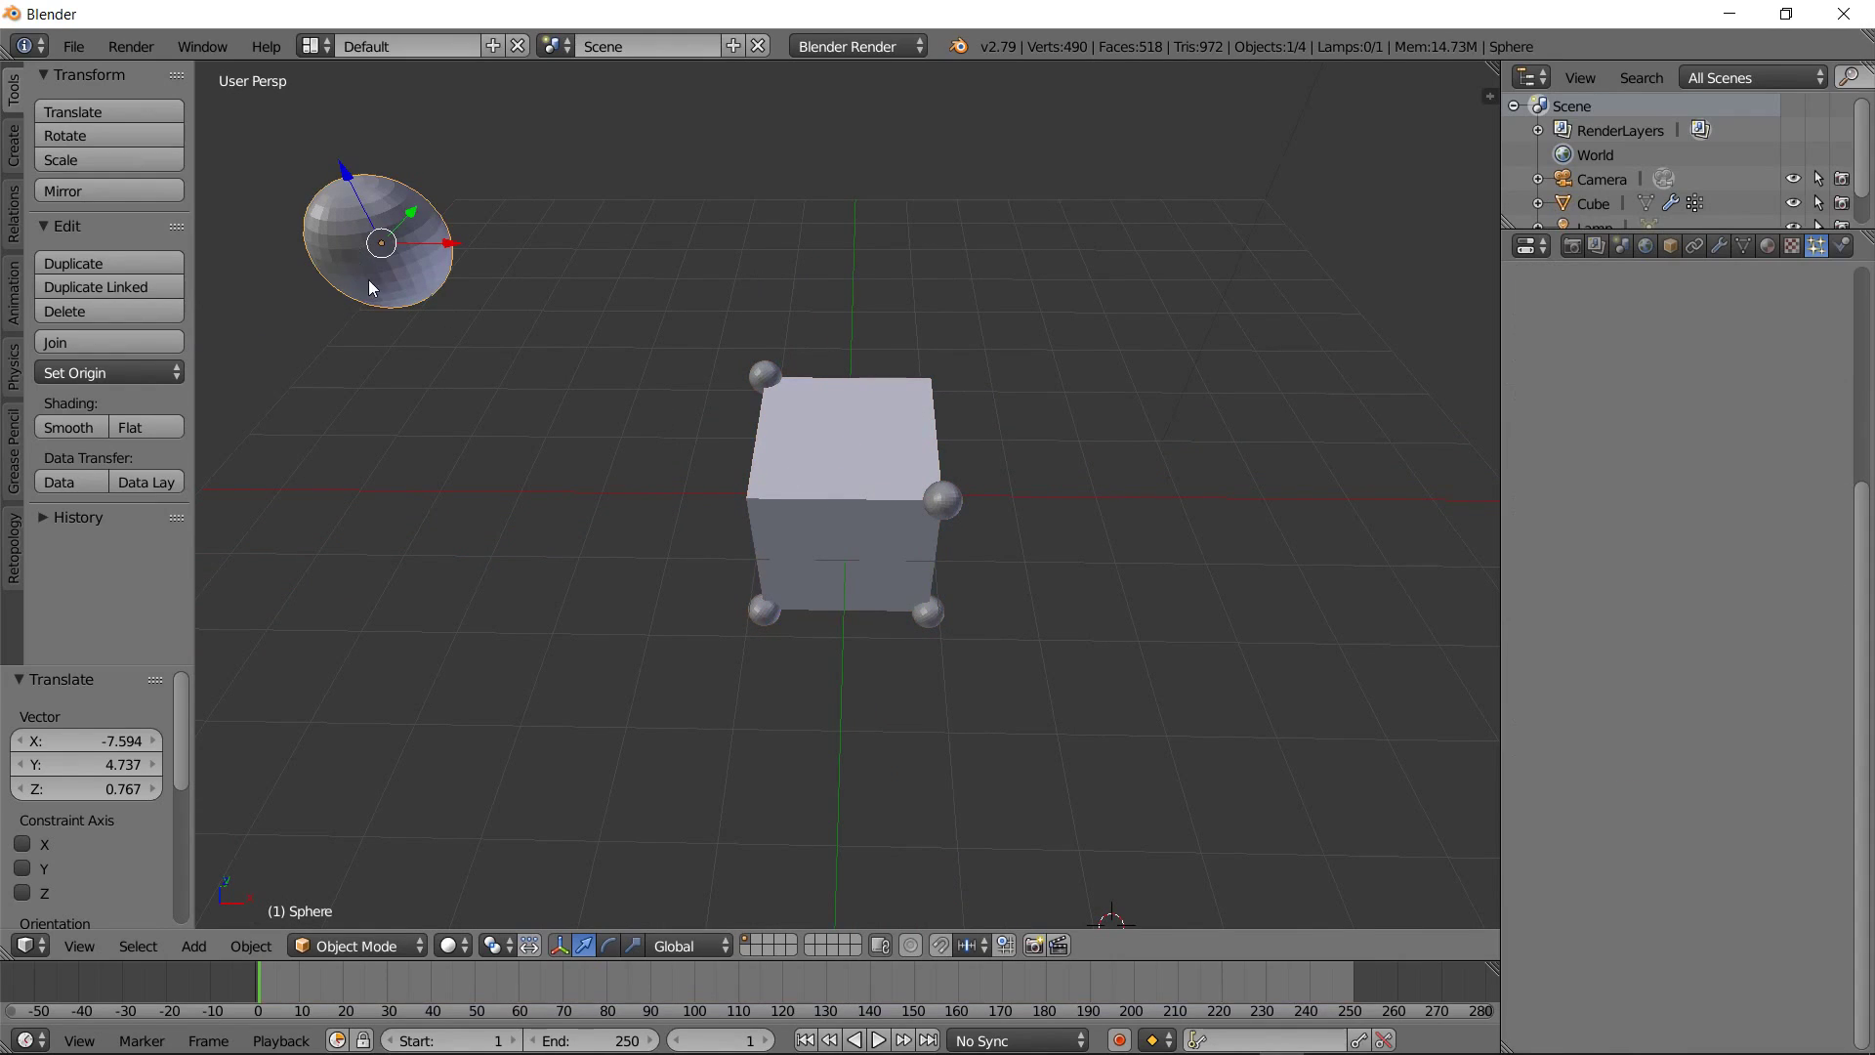
{"action": "key", "text": "ctrl+a"}
{"action": "left_click", "coordinate": [354, 261]}
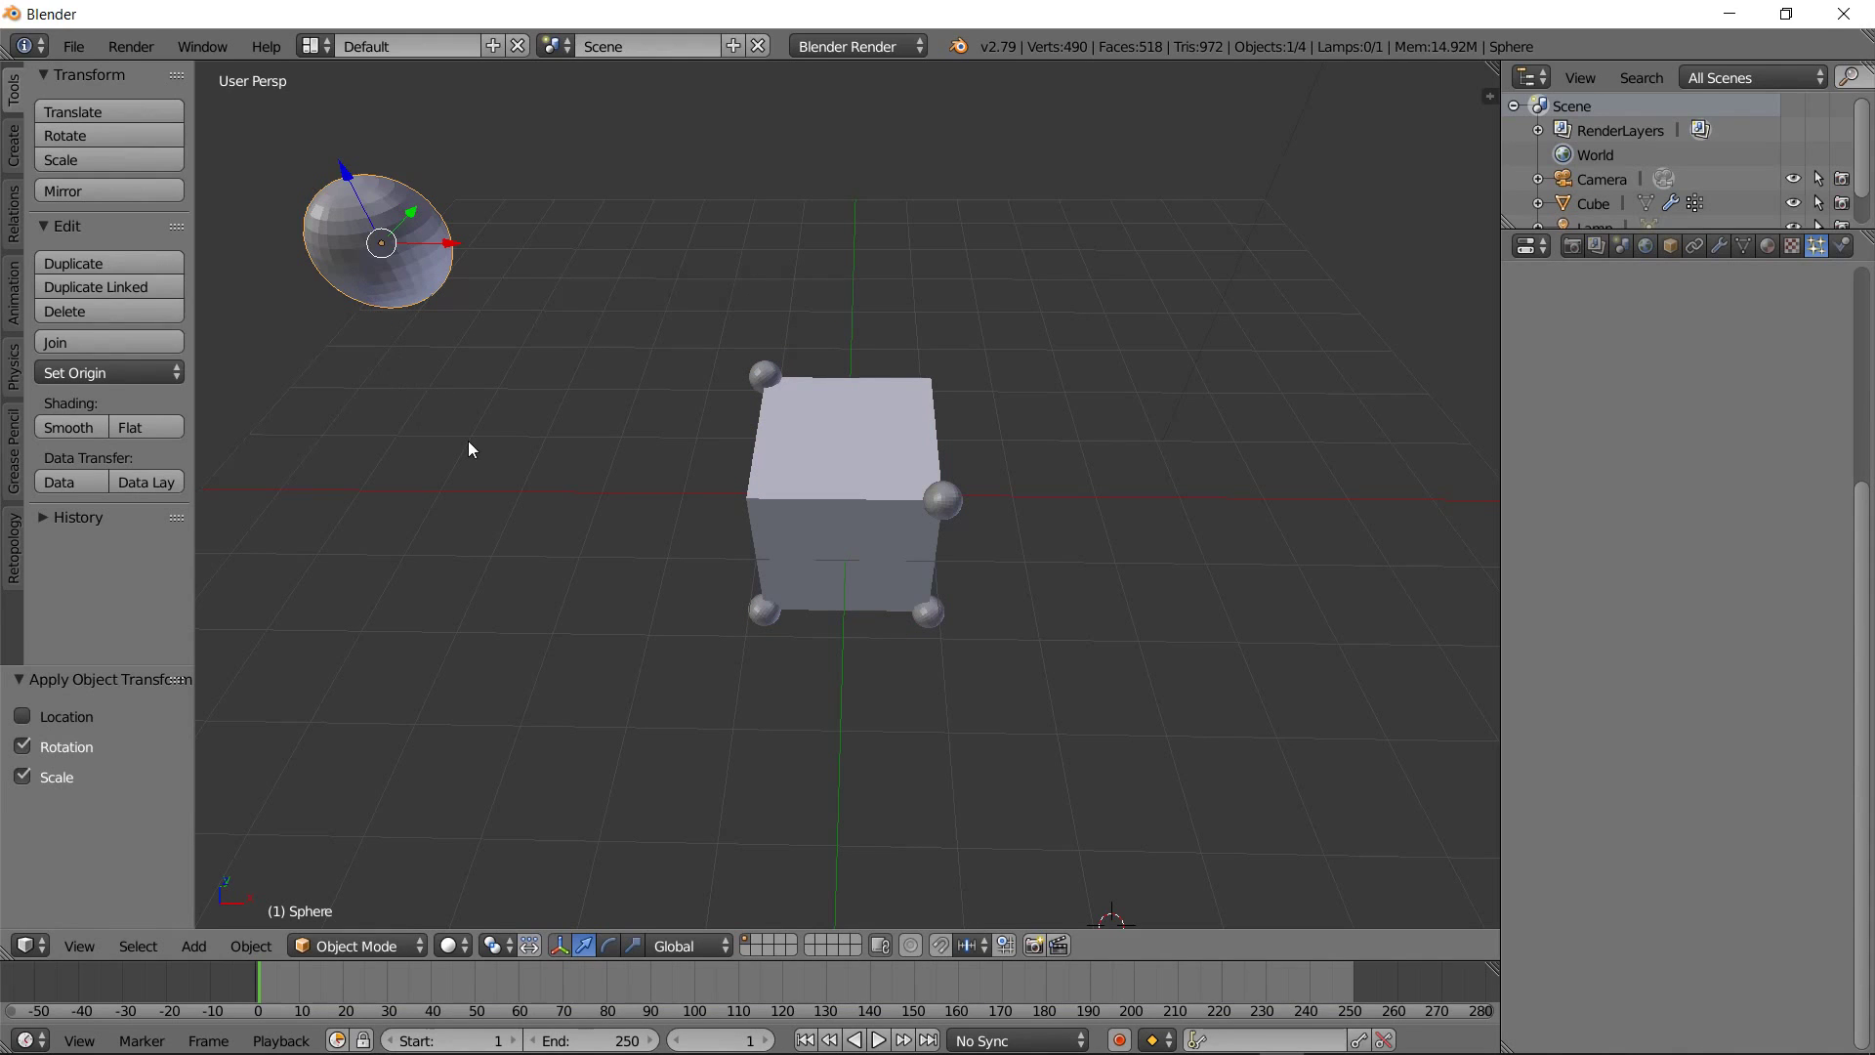
Show the sphere and cube in front orthographic view
{"action": "middle_click_drag", "start_coordinate": [469, 448], "coordinate": [515, 391]}
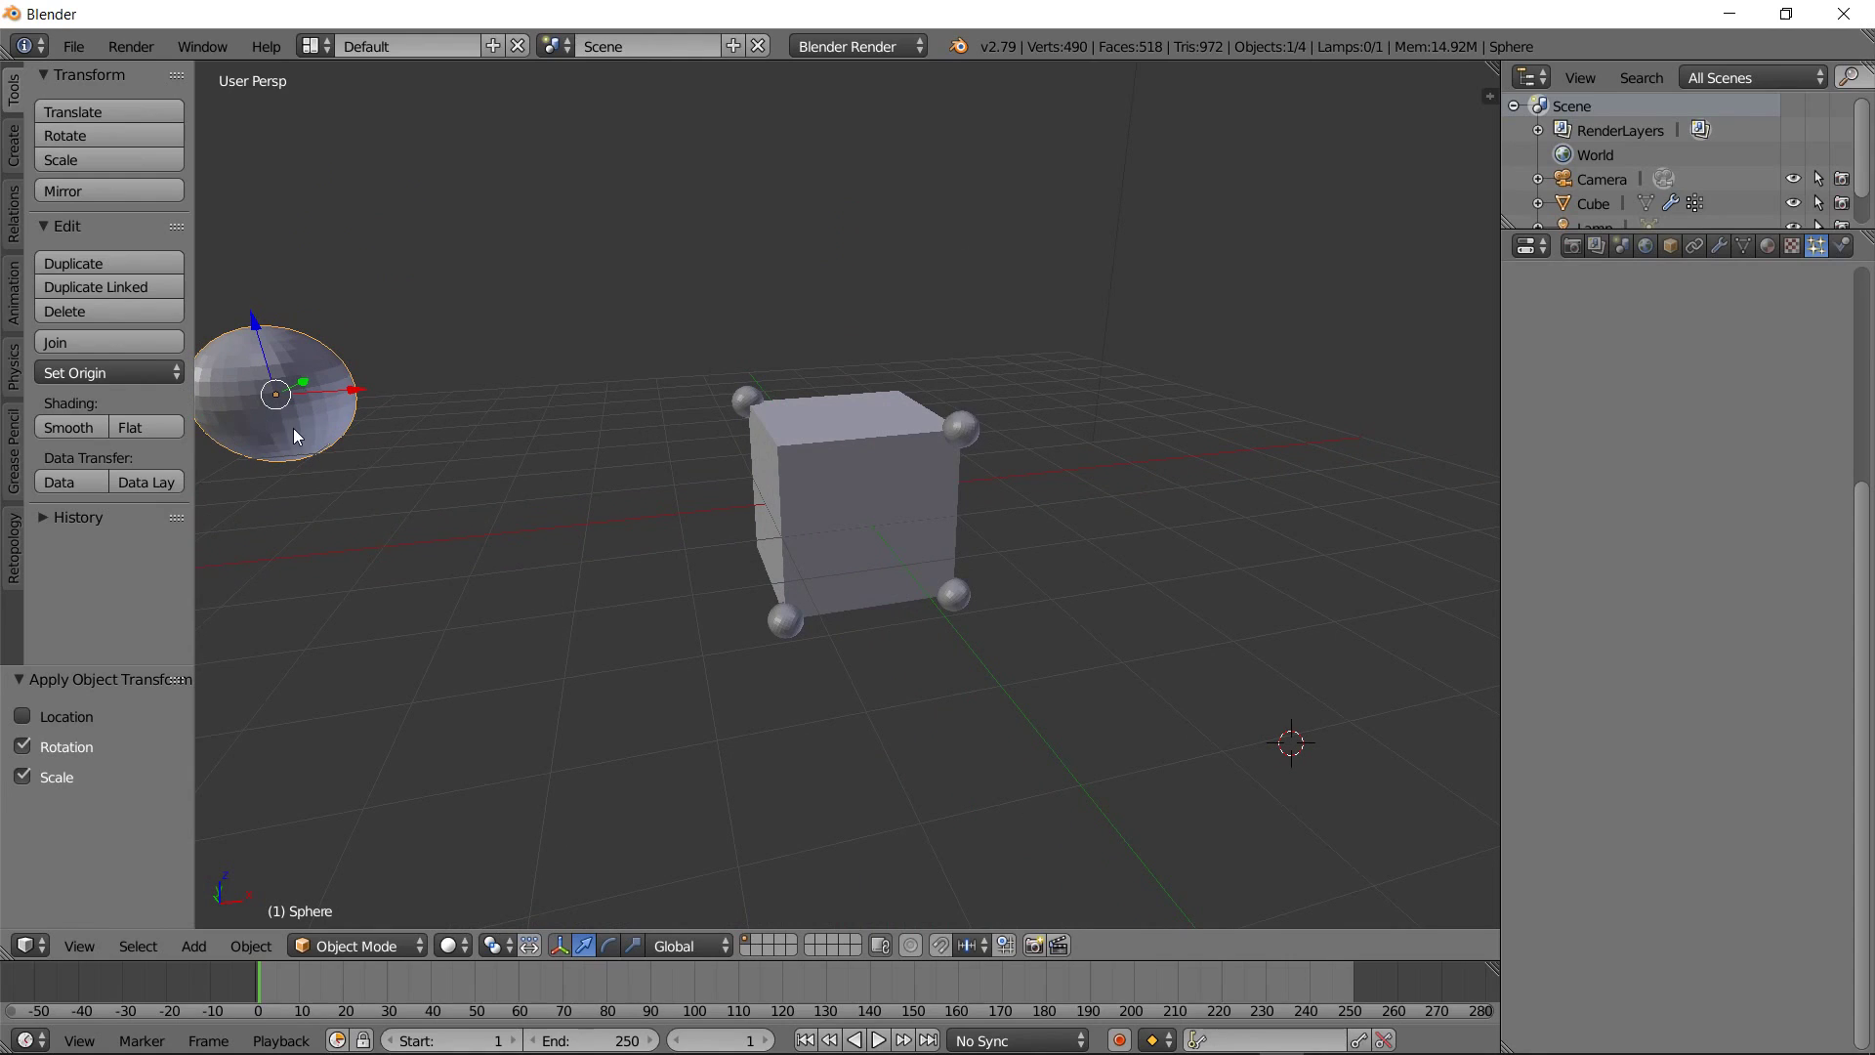
{"action": "key", "text": "KP_1"}
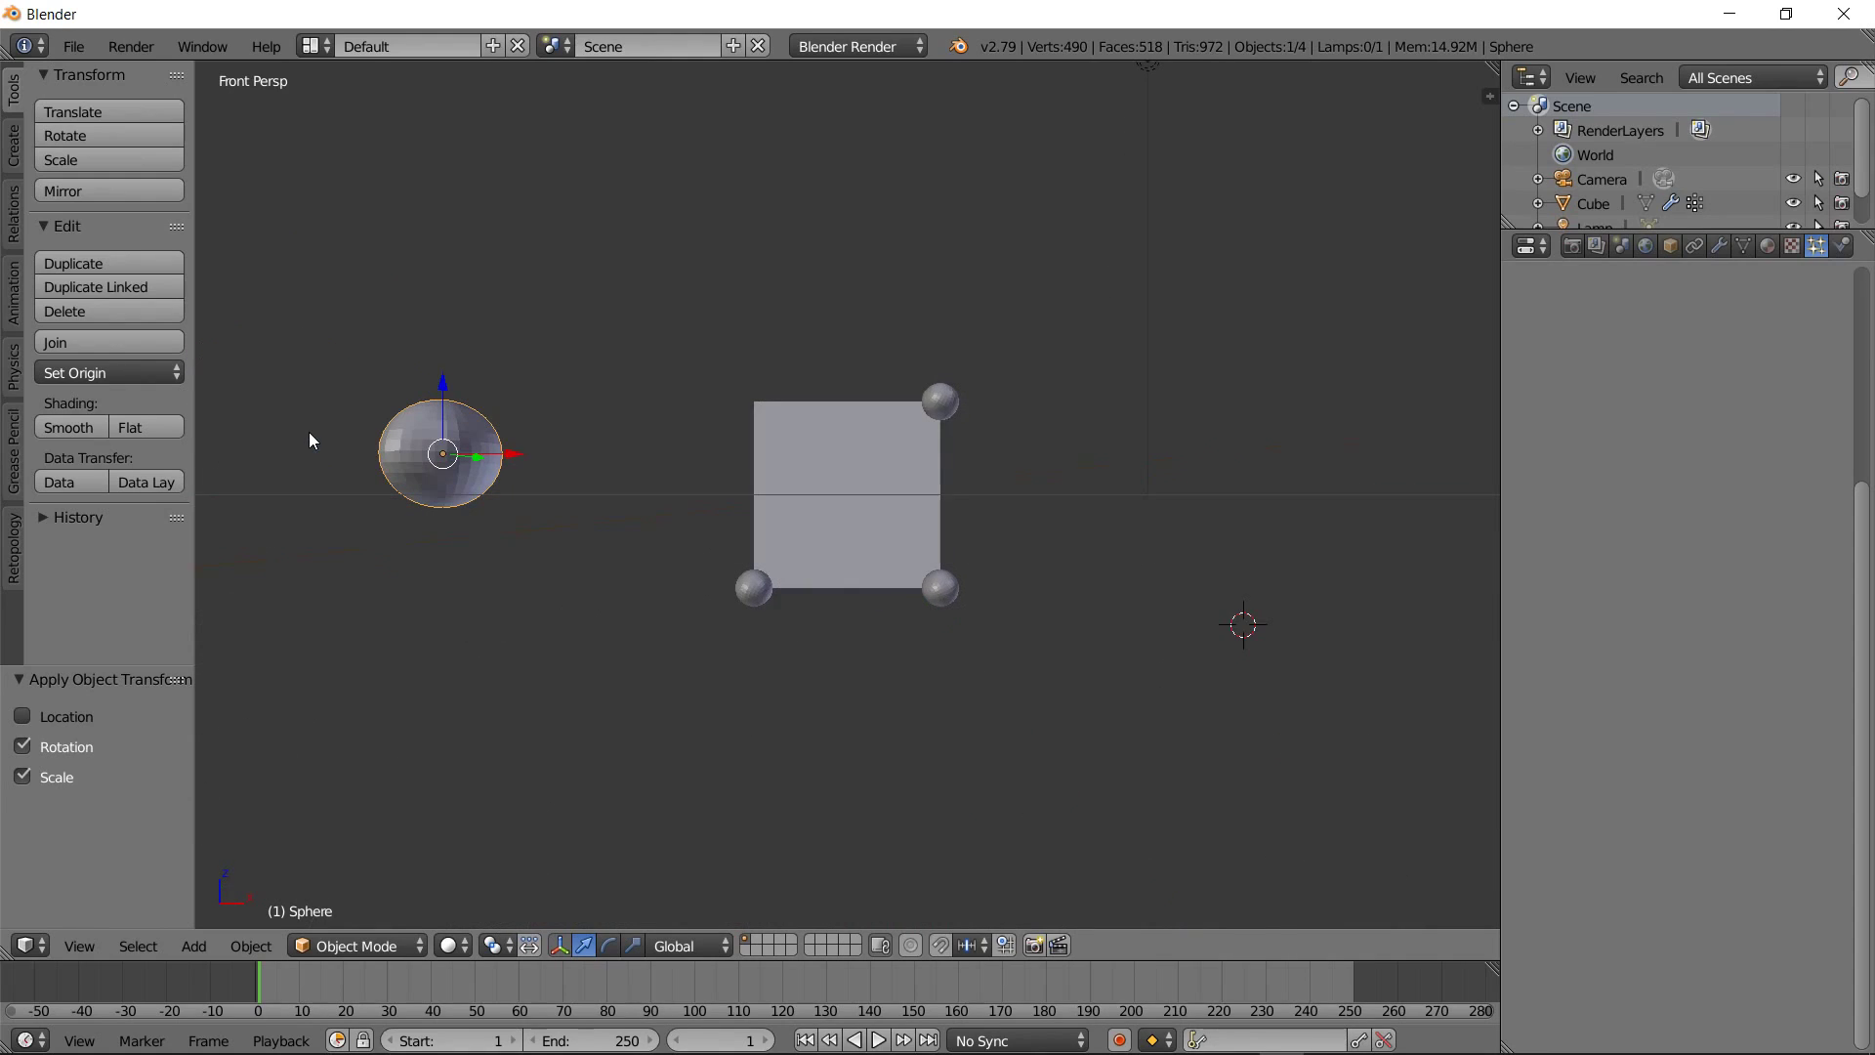
{"action": "key", "text": "KP_5"}
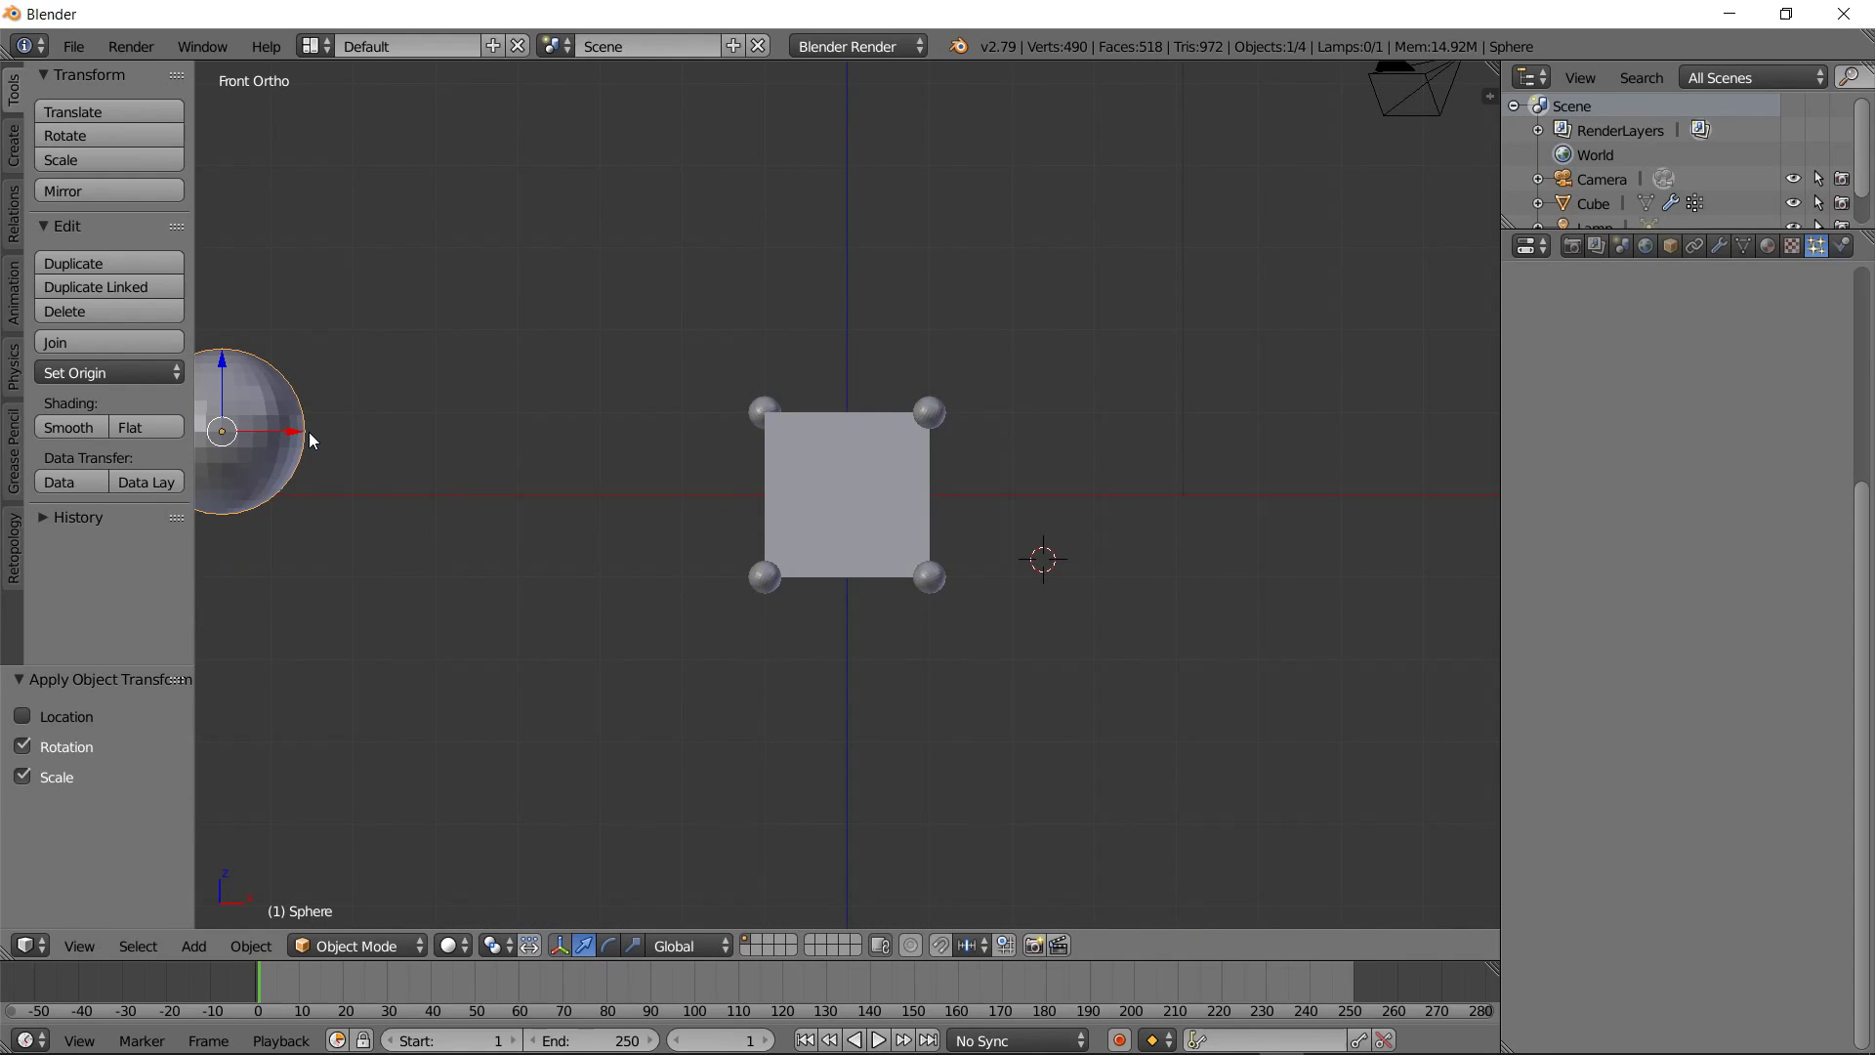
{"action": "mouse_move", "coordinate": [309, 433]}
{"action": "middle_mouse_down", "text": "shift"}
{"action": "mouse_move", "coordinate": [648, 520]}
{"action": "mouse_move", "coordinate": [738, 604]}
{"action": "middle_mouse_up", "text": "shift"}
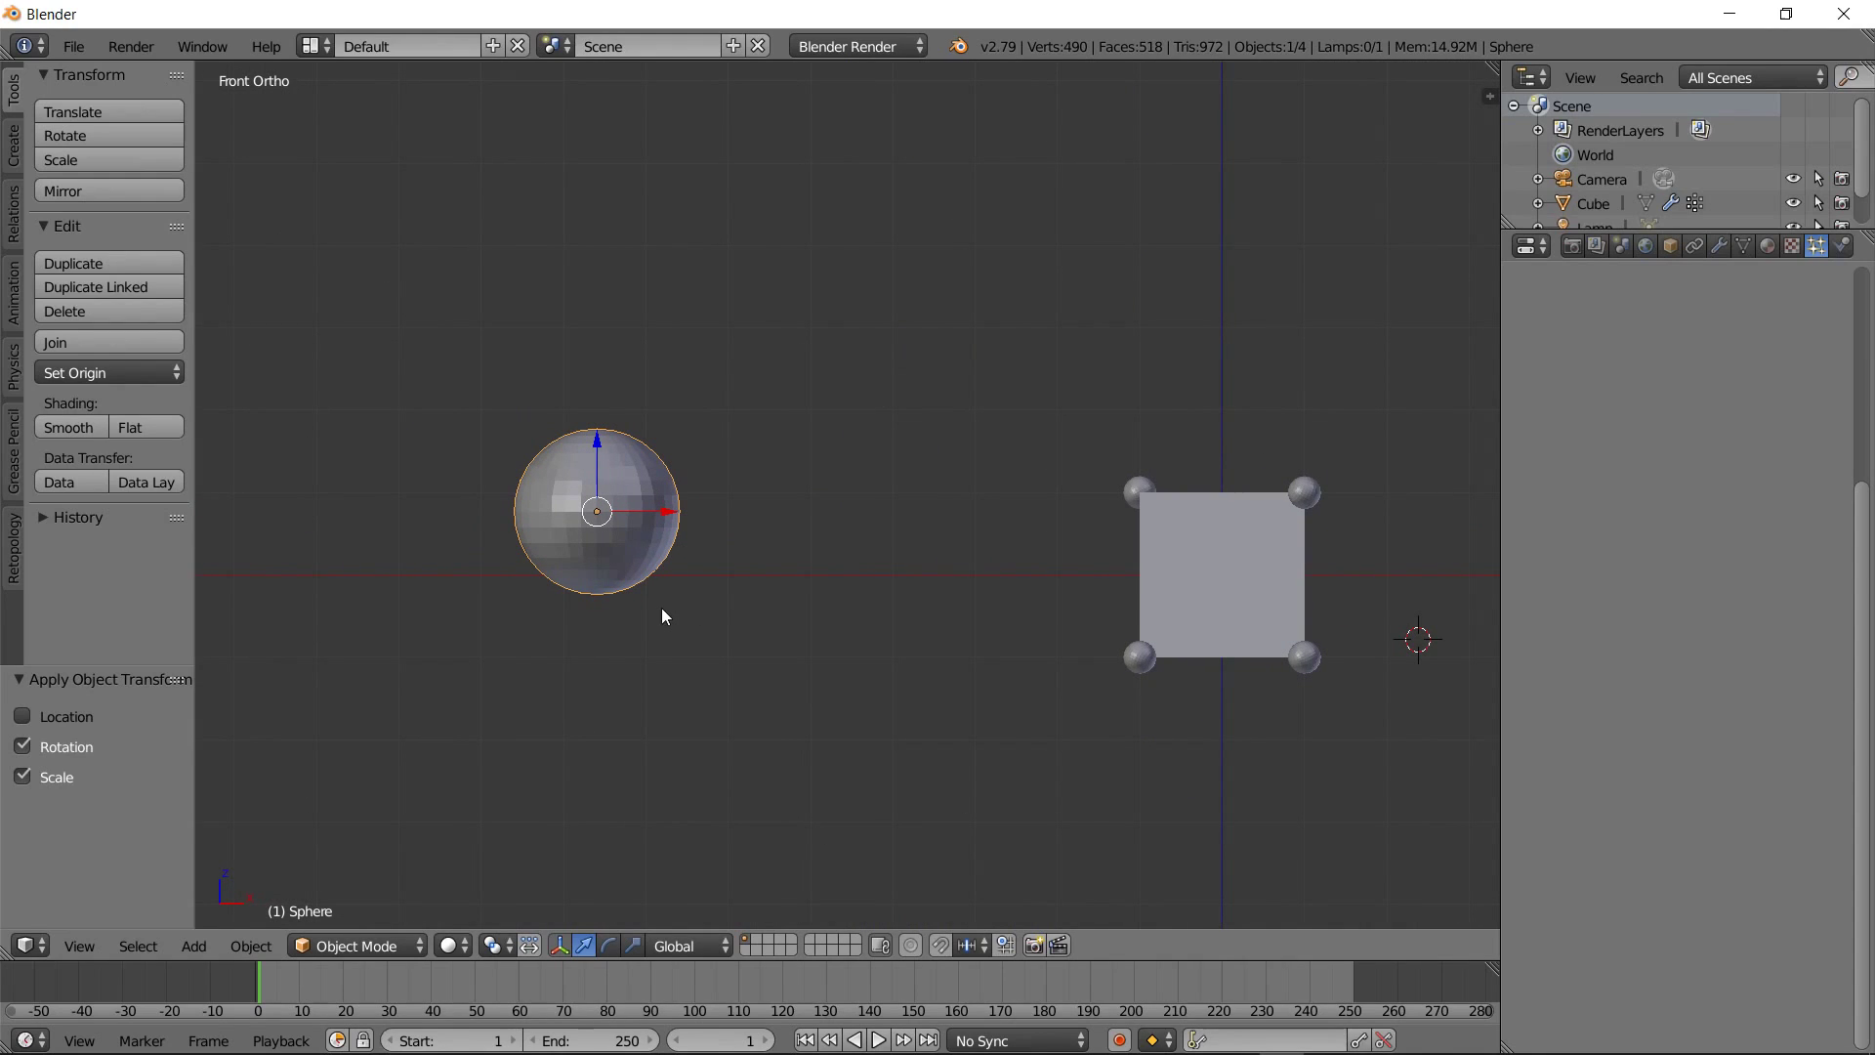
Select only the sphere's bottom vertex and snap the 3D cursor to it
{"action": "key", "text": "Tab"}
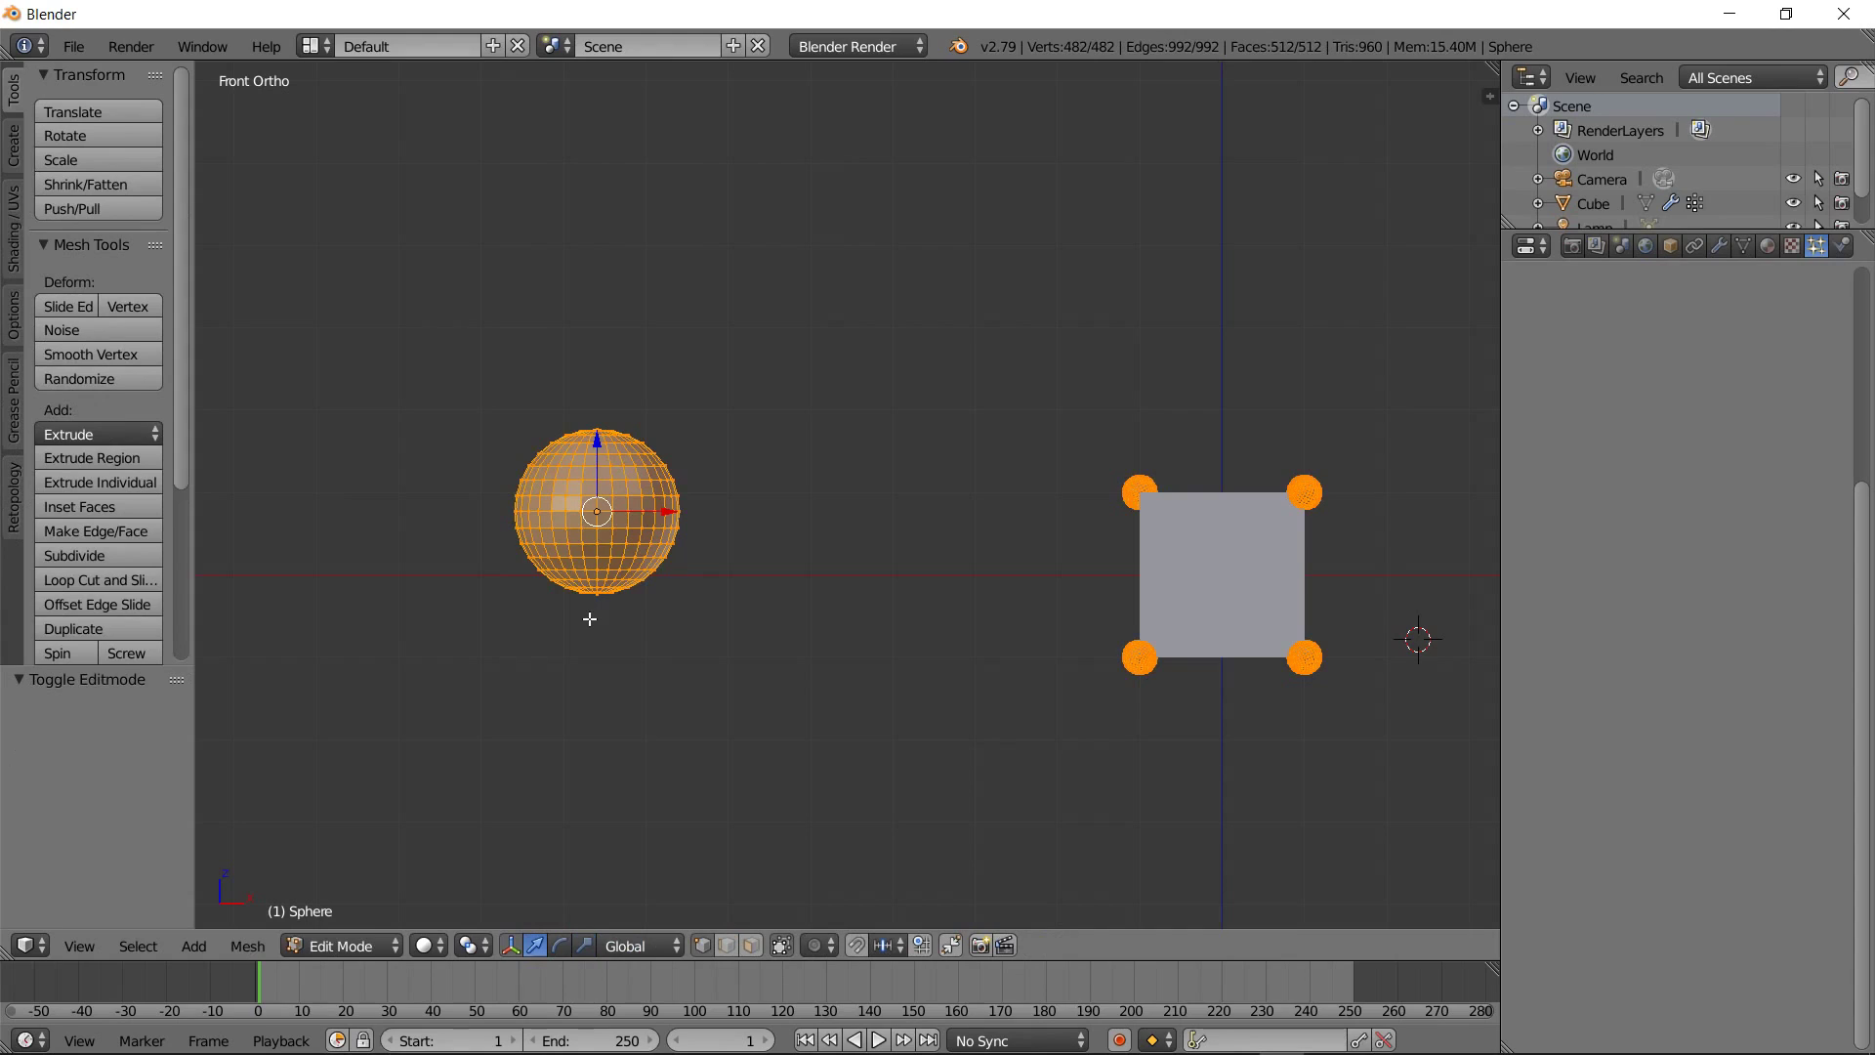
{"action": "key", "text": "a"}
{"action": "middle_click_drag", "start_coordinate": [599, 616], "coordinate": [590, 649]}
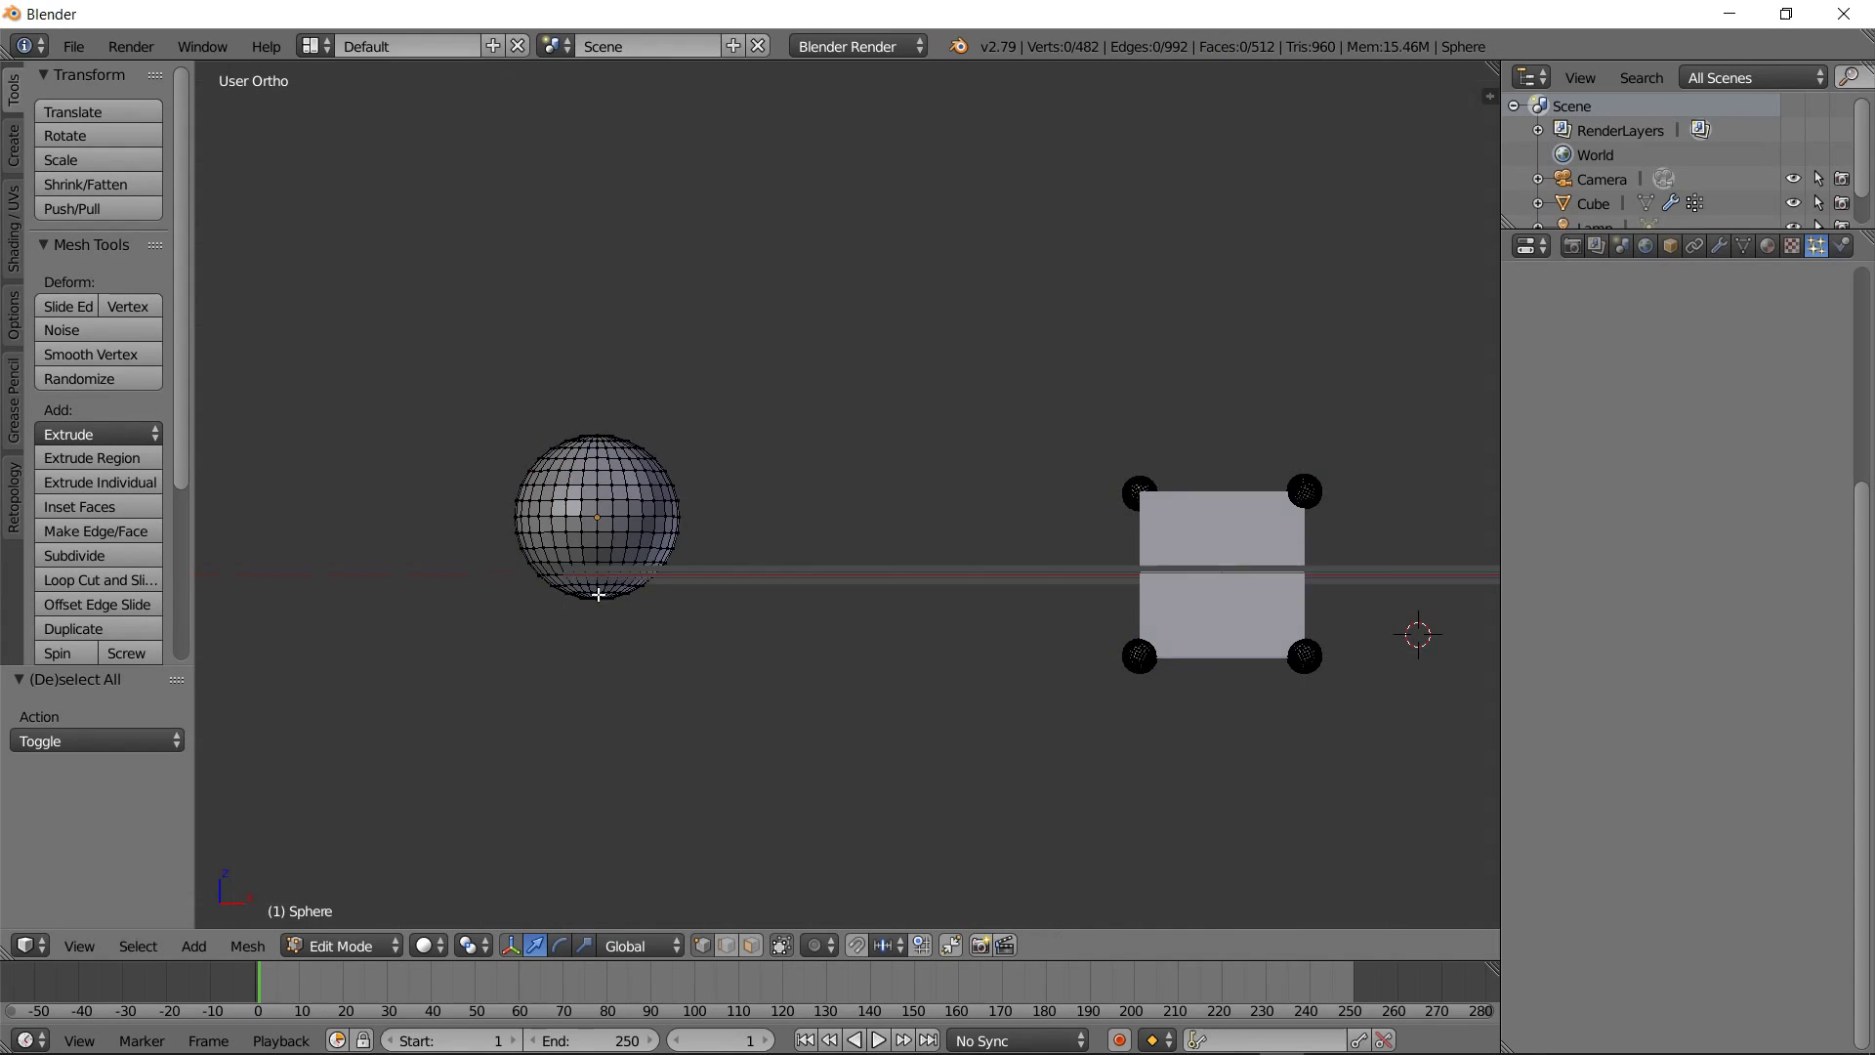
{"action": "right_click", "coordinate": [594, 668]}
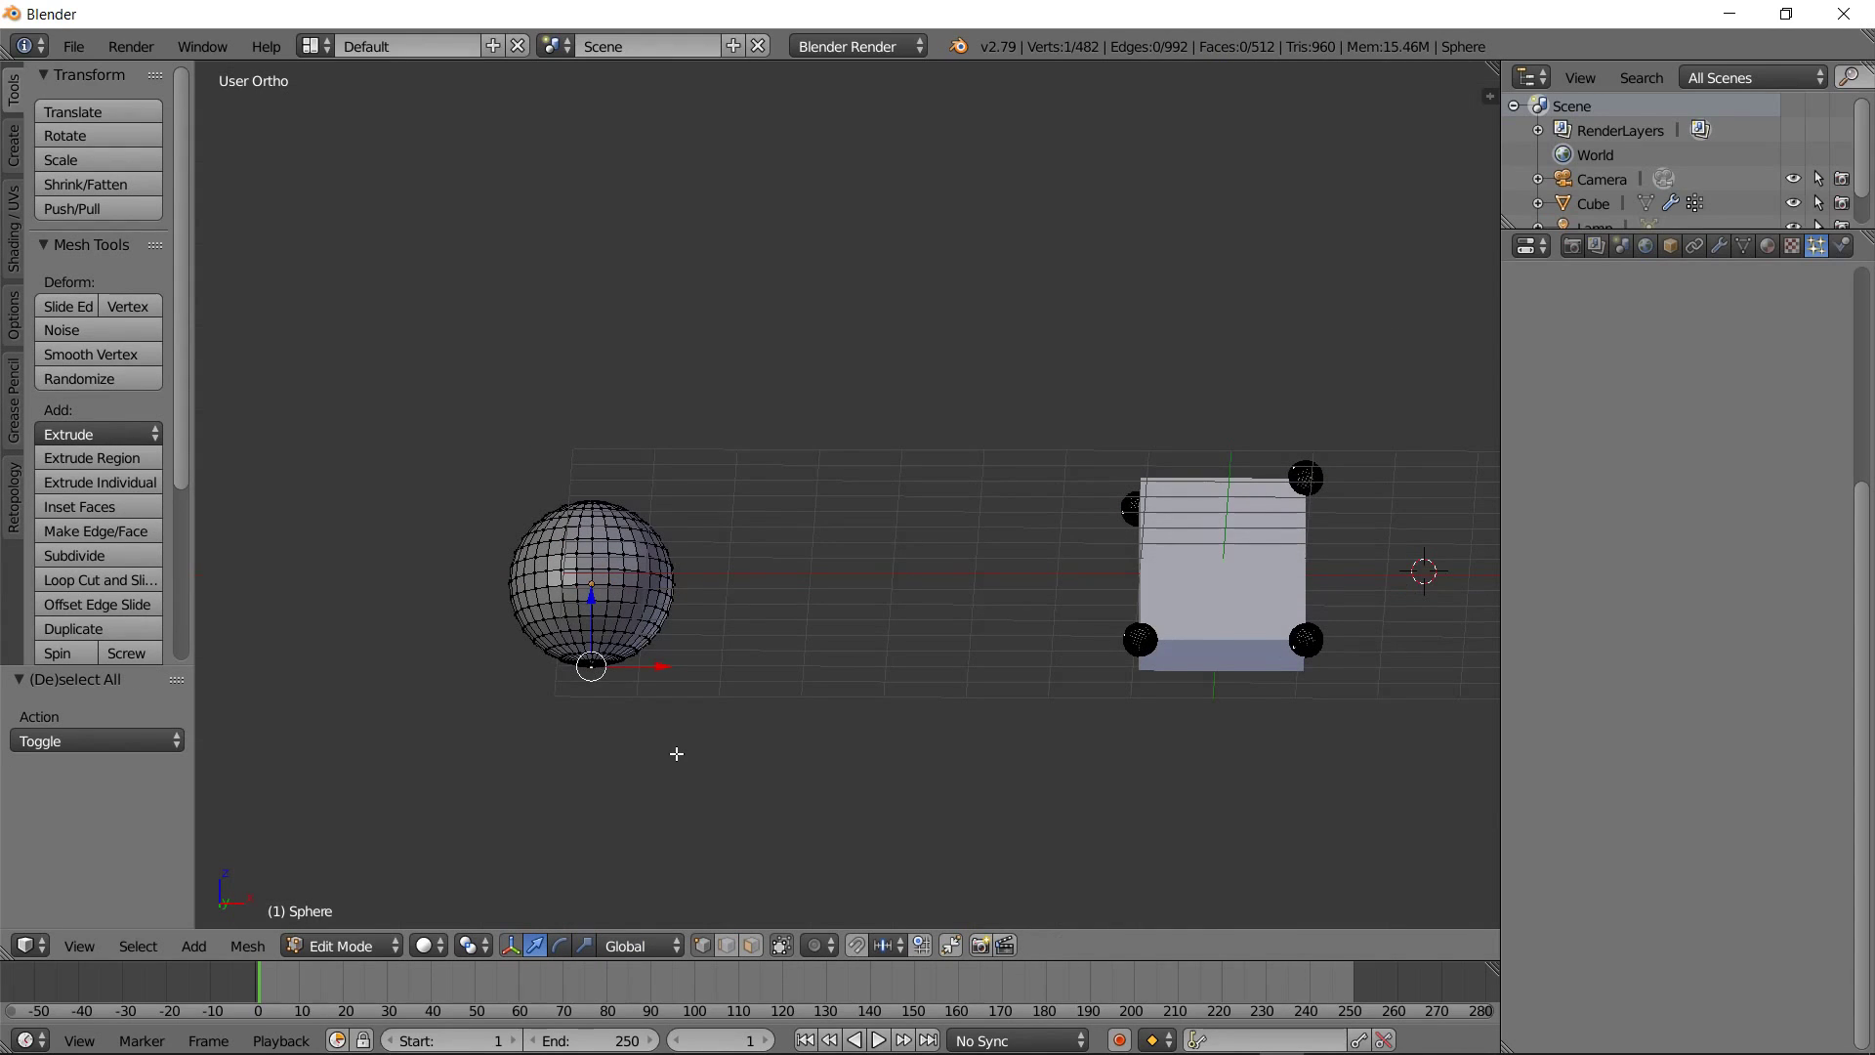
{"action": "key", "text": "shift+s"}
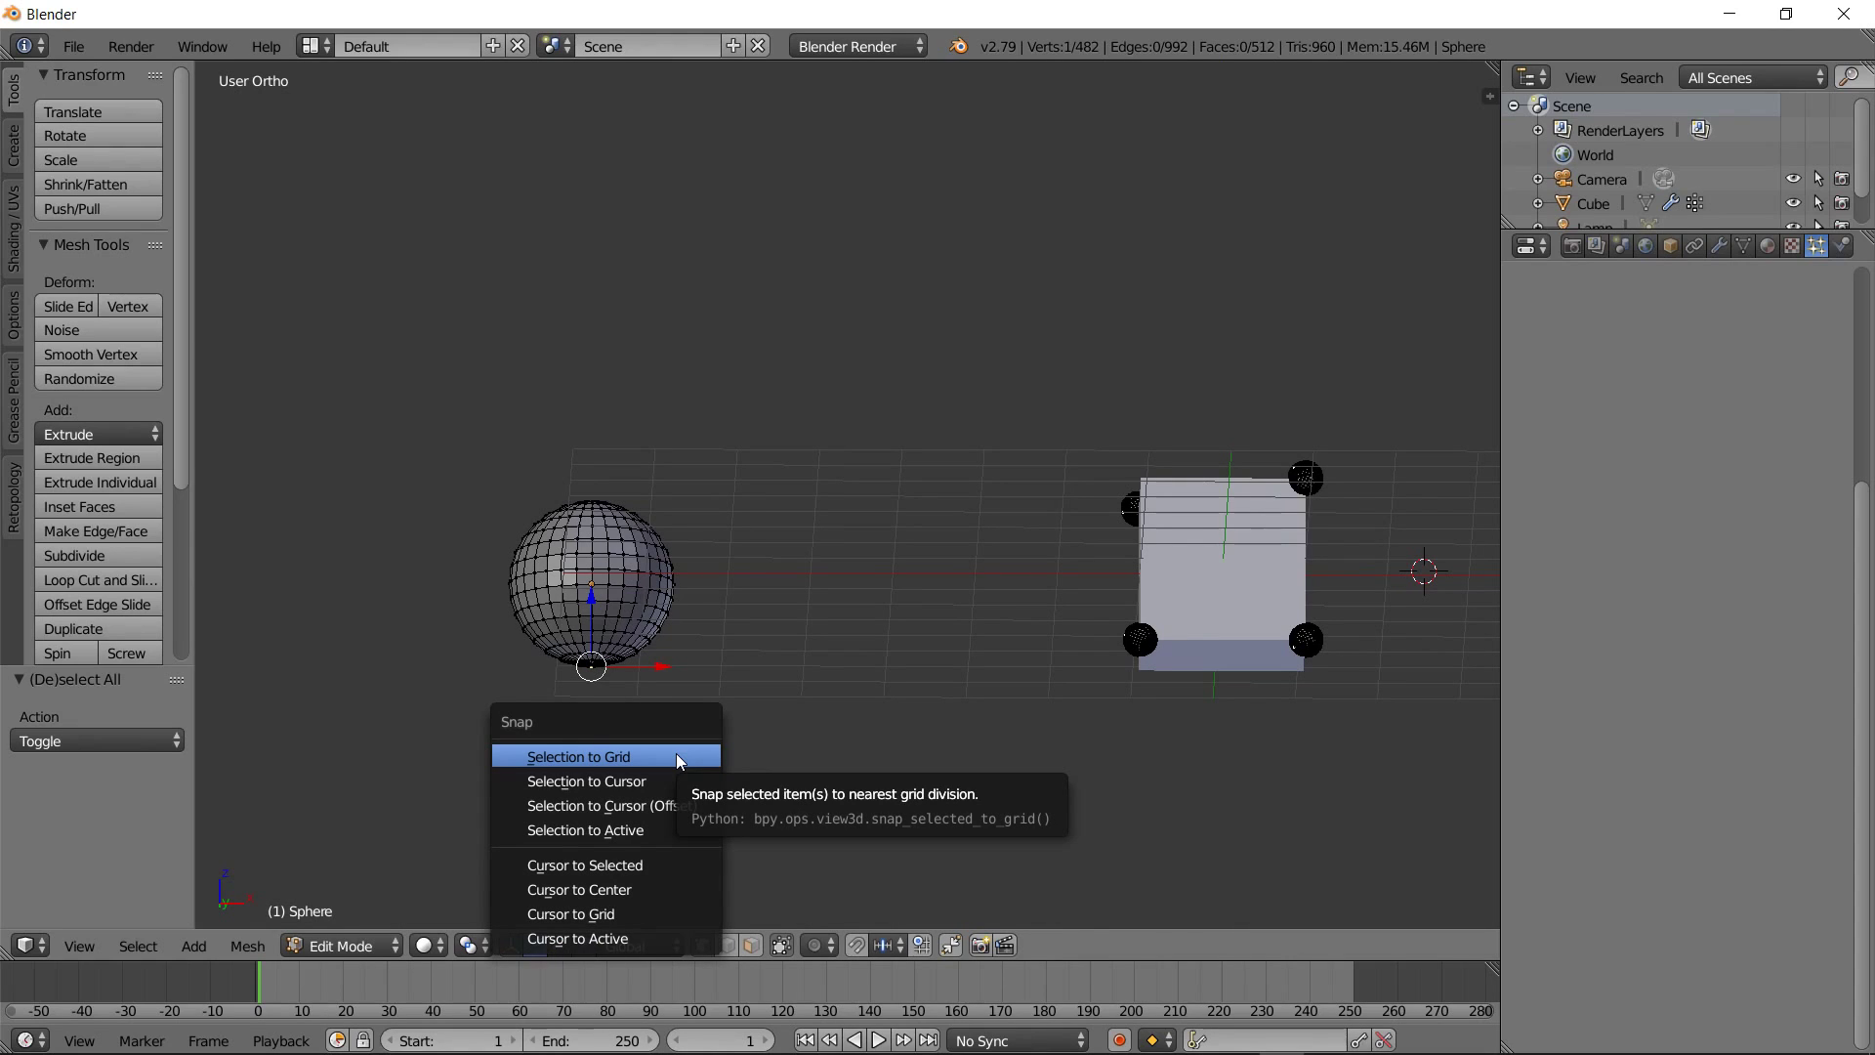
{"action": "left_click", "coordinate": [682, 865]}
Back in Object Mode, set the sphere's origin to the 3D cursor
{"action": "key", "text": "Tab"}
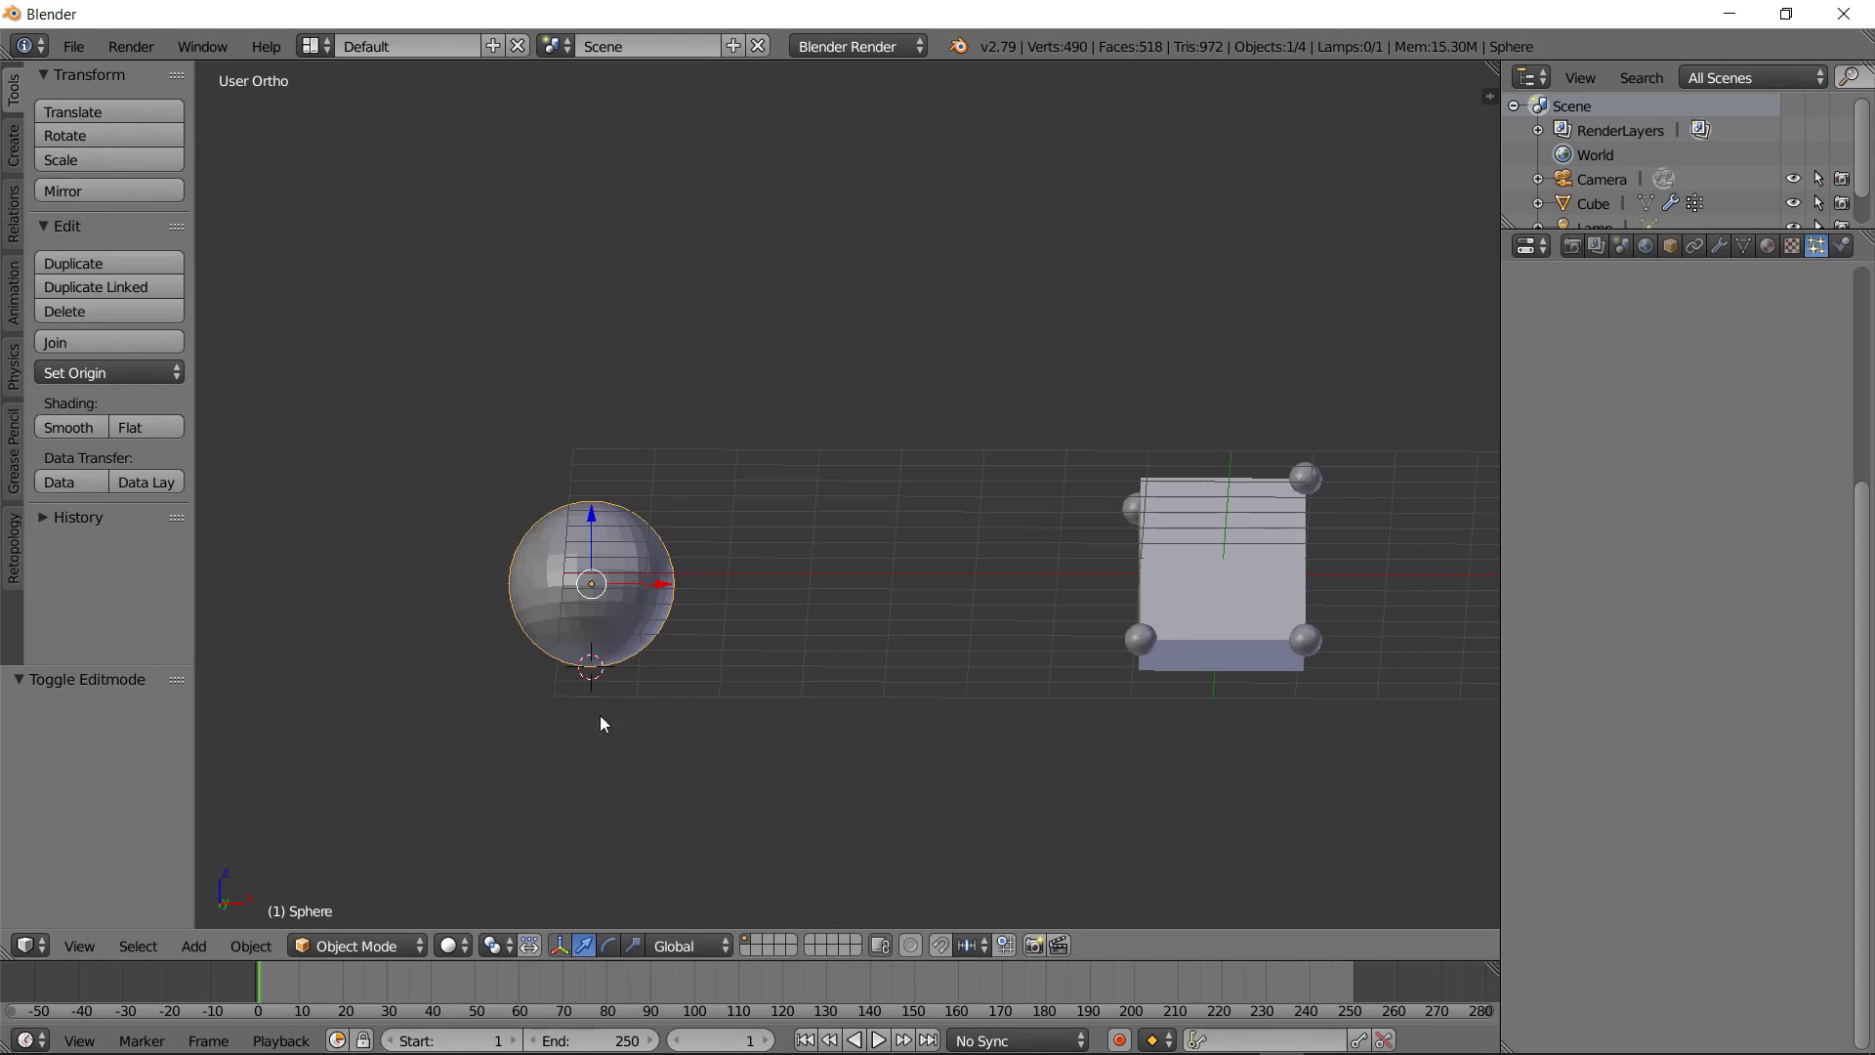
{"action": "left_click", "coordinate": [143, 372]}
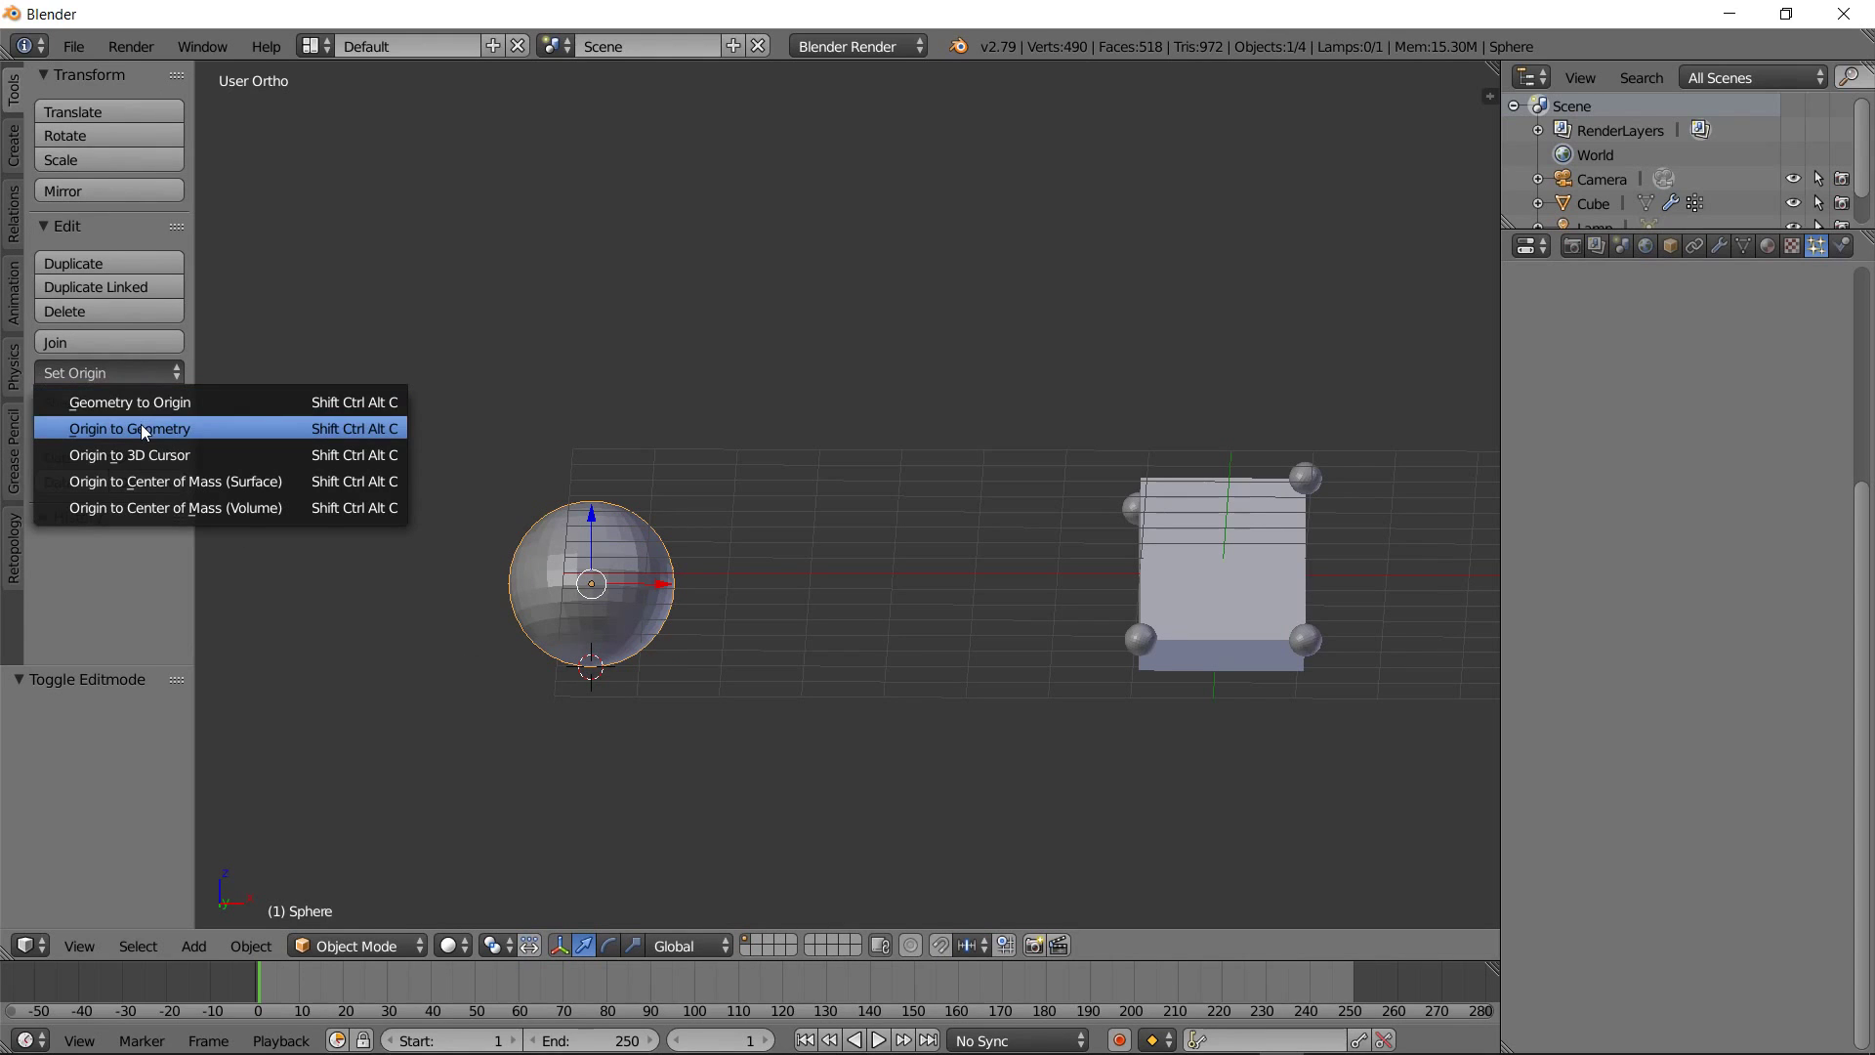
{"action": "left_click", "coordinate": [142, 454]}
{"action": "mouse_move", "coordinate": [1414, 581]}
{"action": "middle_mouse_down"}
{"action": "mouse_move", "coordinate": [1384, 673]}
{"action": "mouse_move", "coordinate": [1293, 598]}
{"action": "middle_mouse_up"}
{"action": "scroll", "coordinate": [1118, 623], "scroll_direction": "up", "scroll_amount": 2}
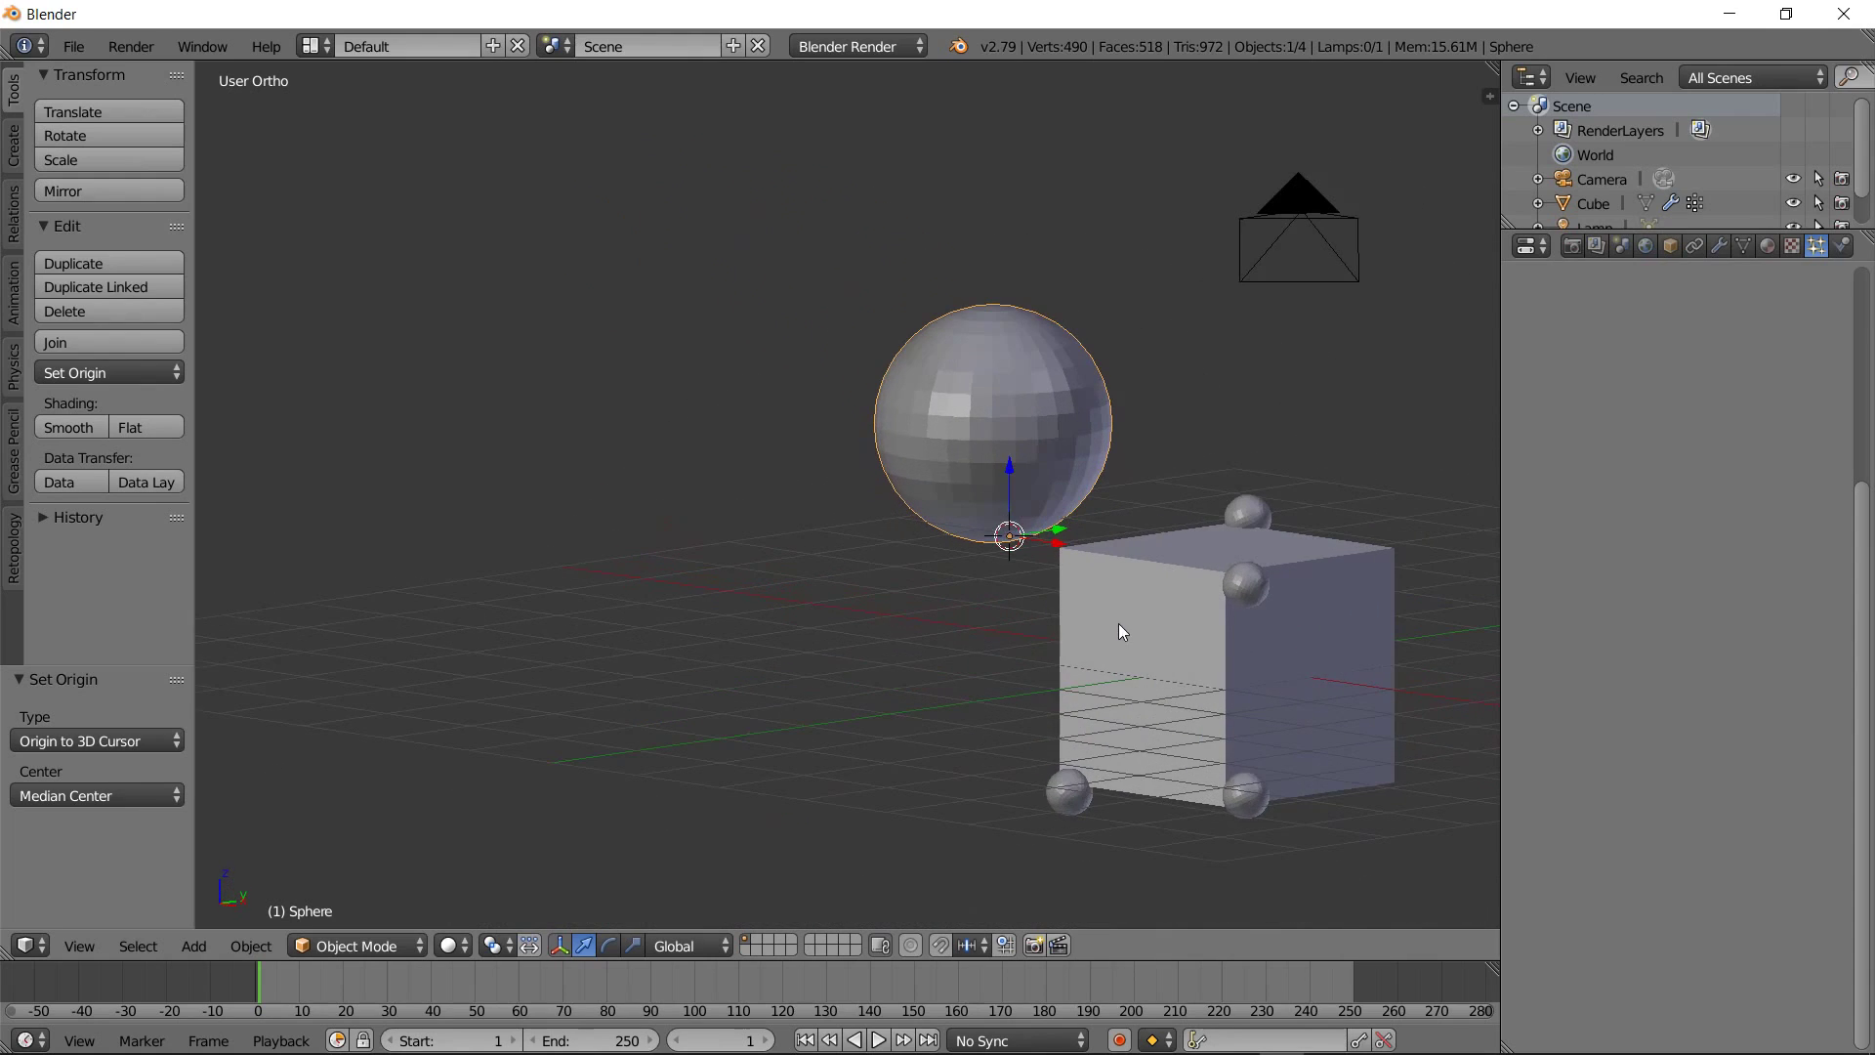
{"action": "middle_click_drag", "start_coordinate": [1208, 640], "coordinate": [1308, 551], "text": "shift"}
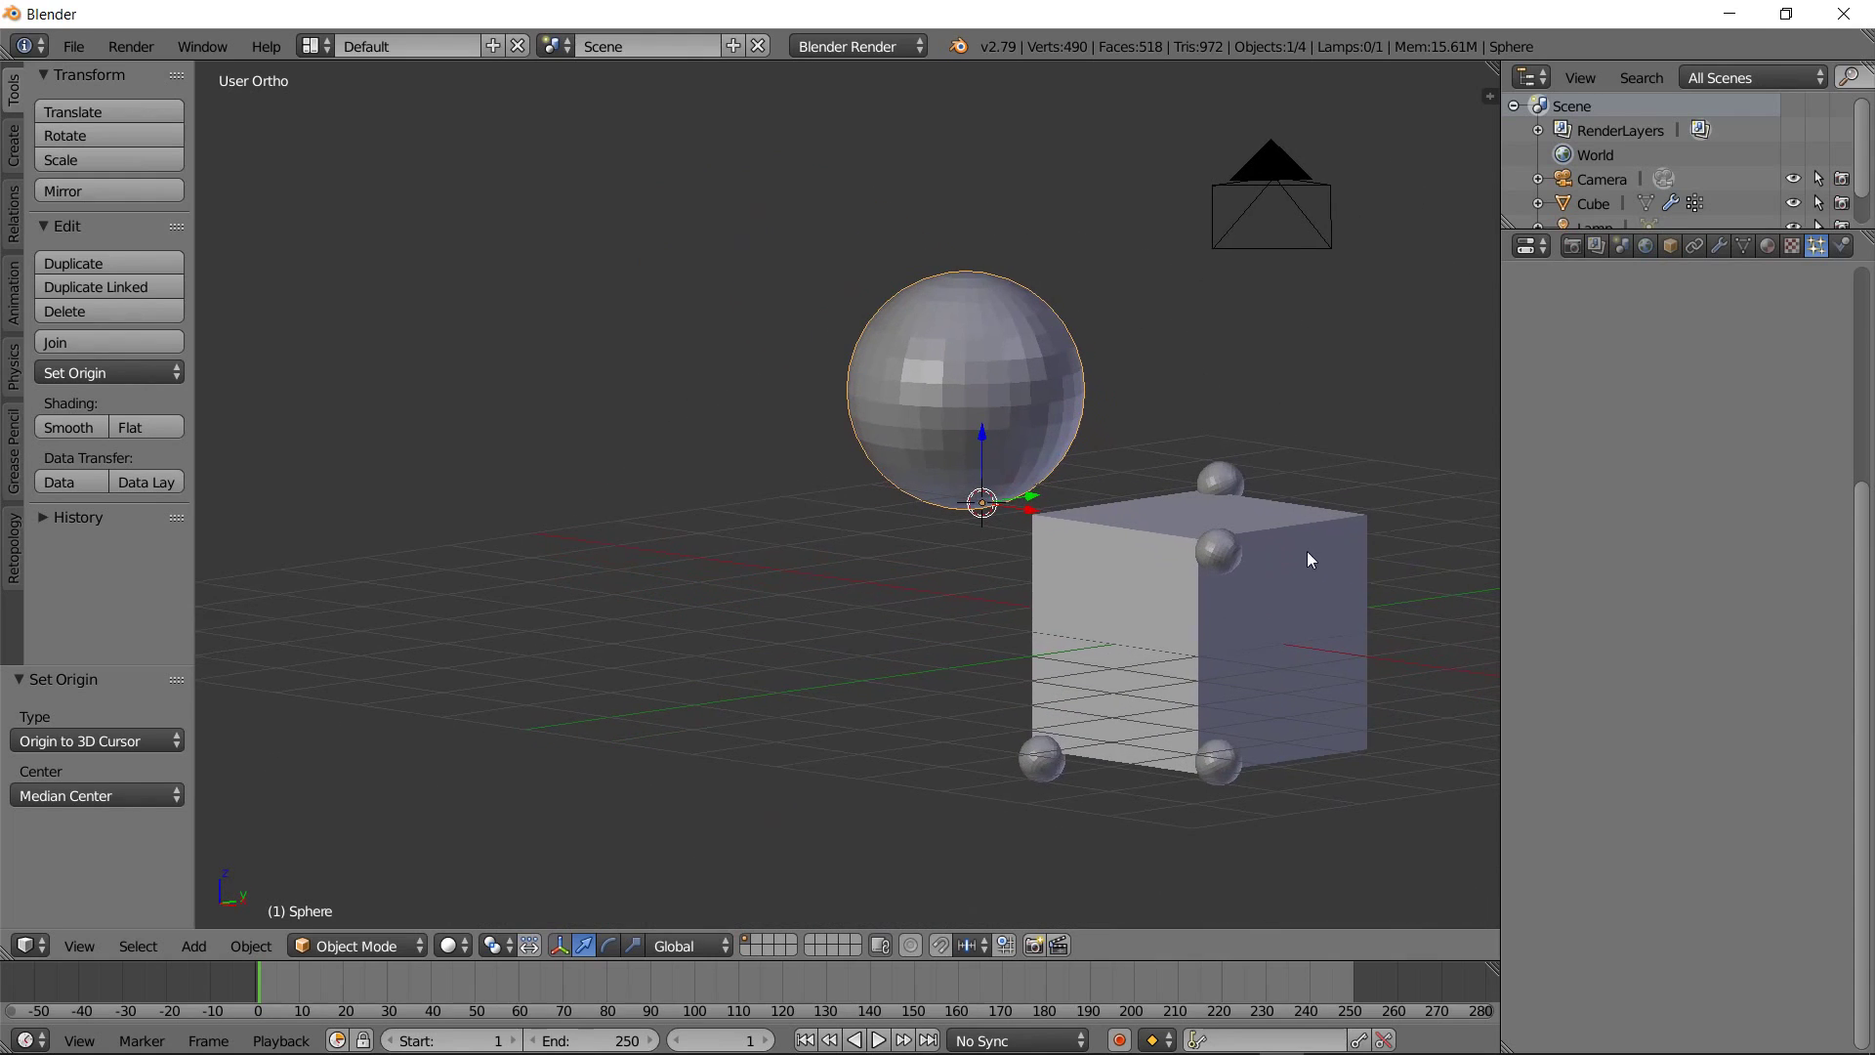
Select the cube and try Normal, then Global X, as initial particle orientation
{"action": "right_click", "coordinate": [1228, 609]}
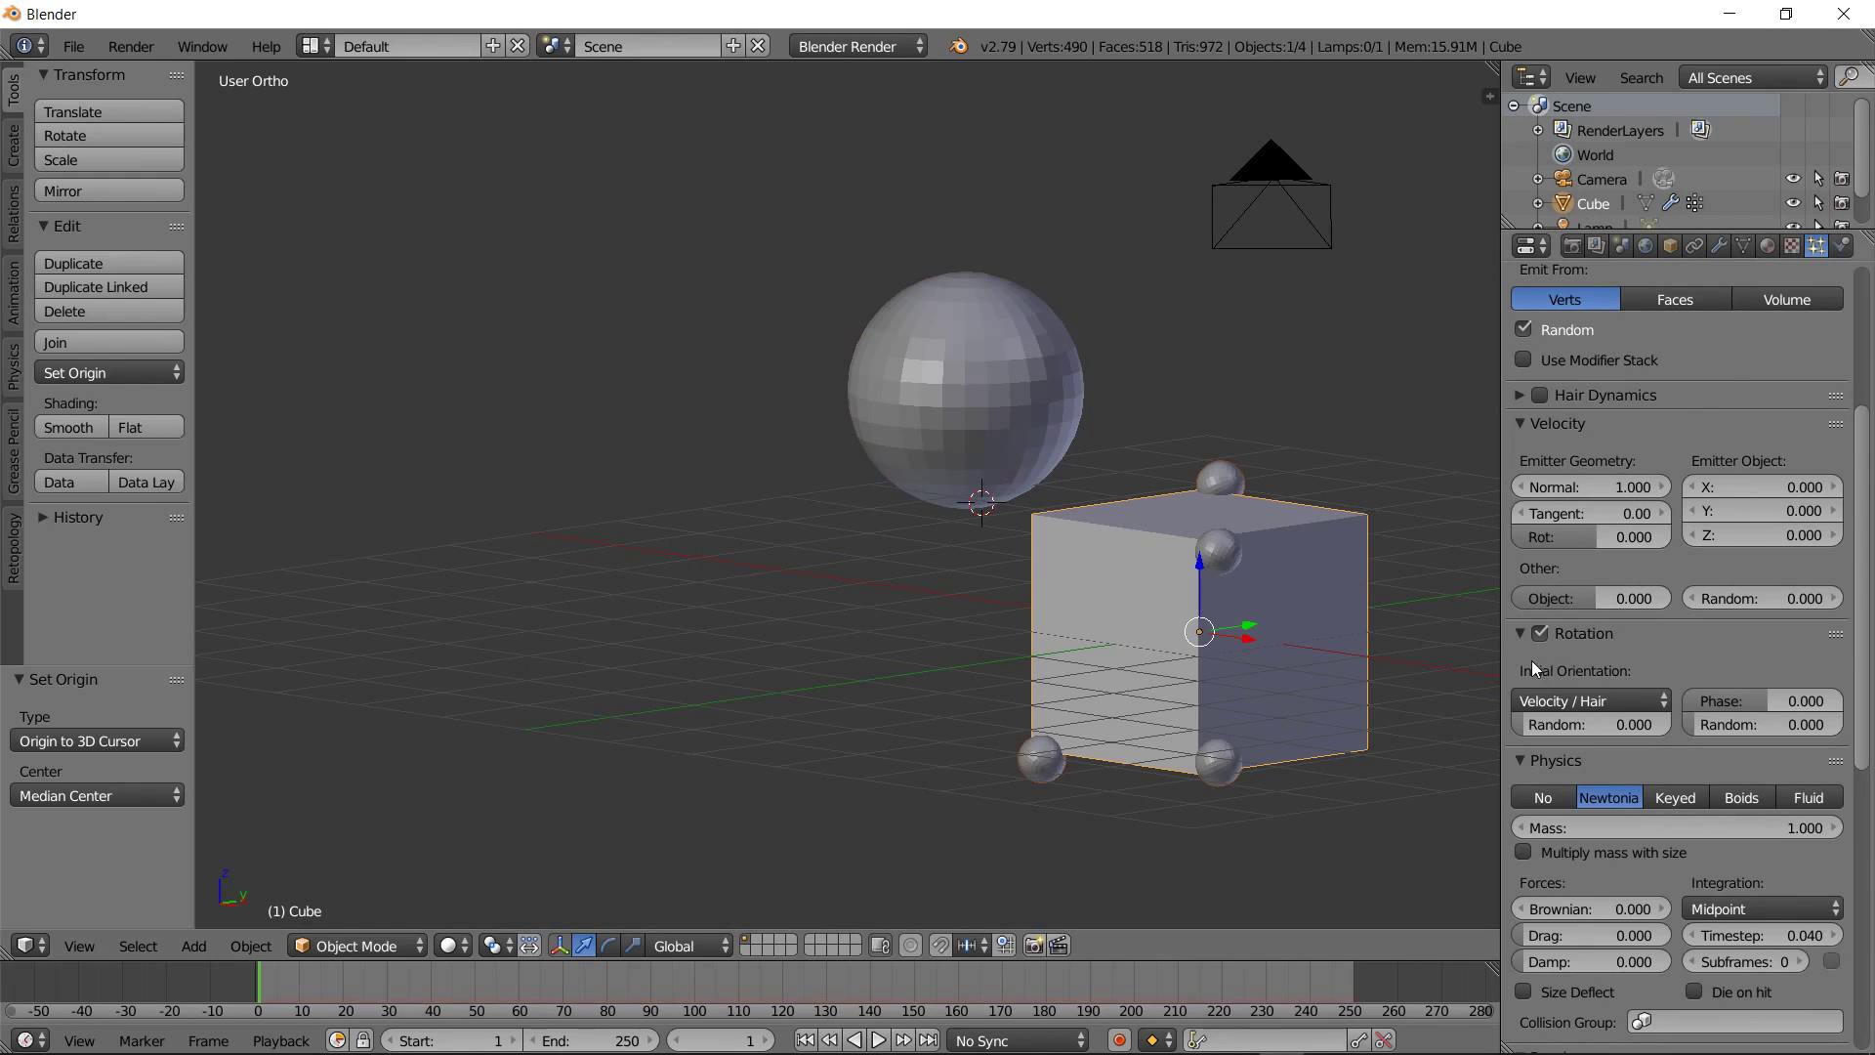
{"action": "left_click", "coordinate": [1562, 694]}
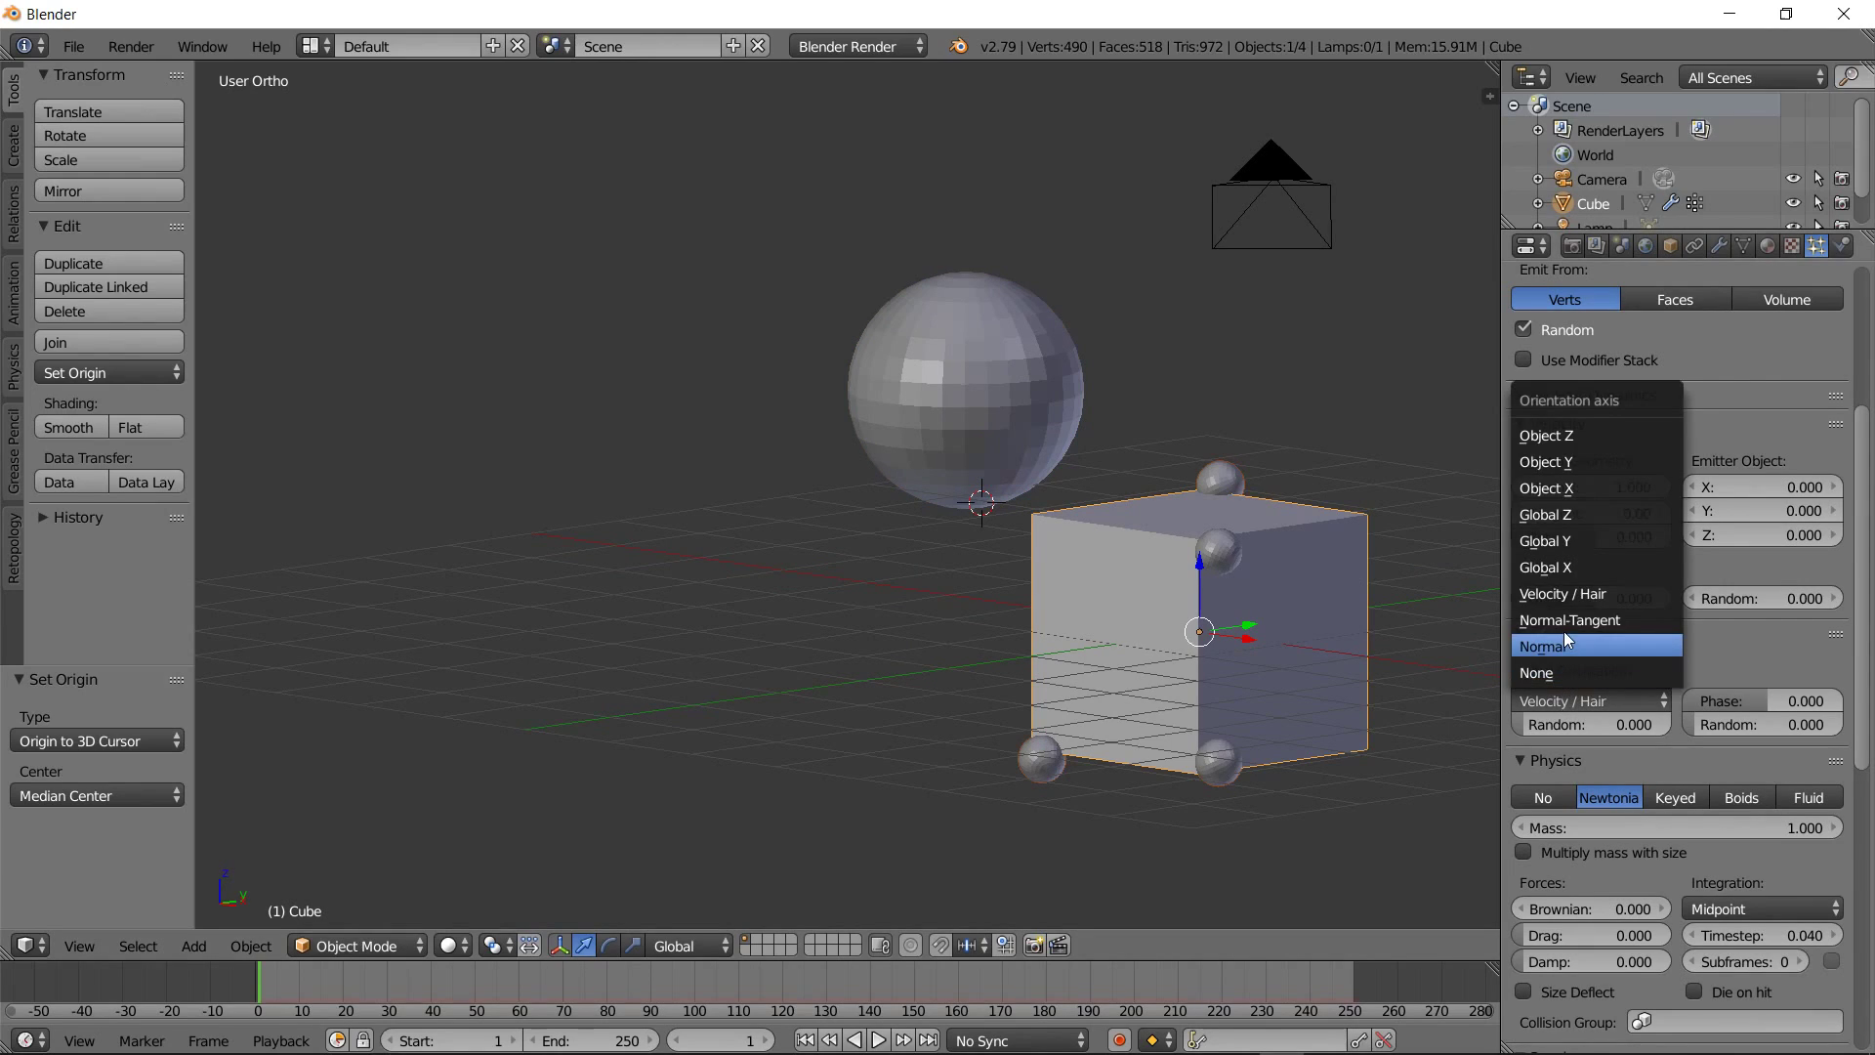
{"action": "left_click", "coordinate": [1563, 646]}
{"action": "left_click", "coordinate": [1560, 702]}
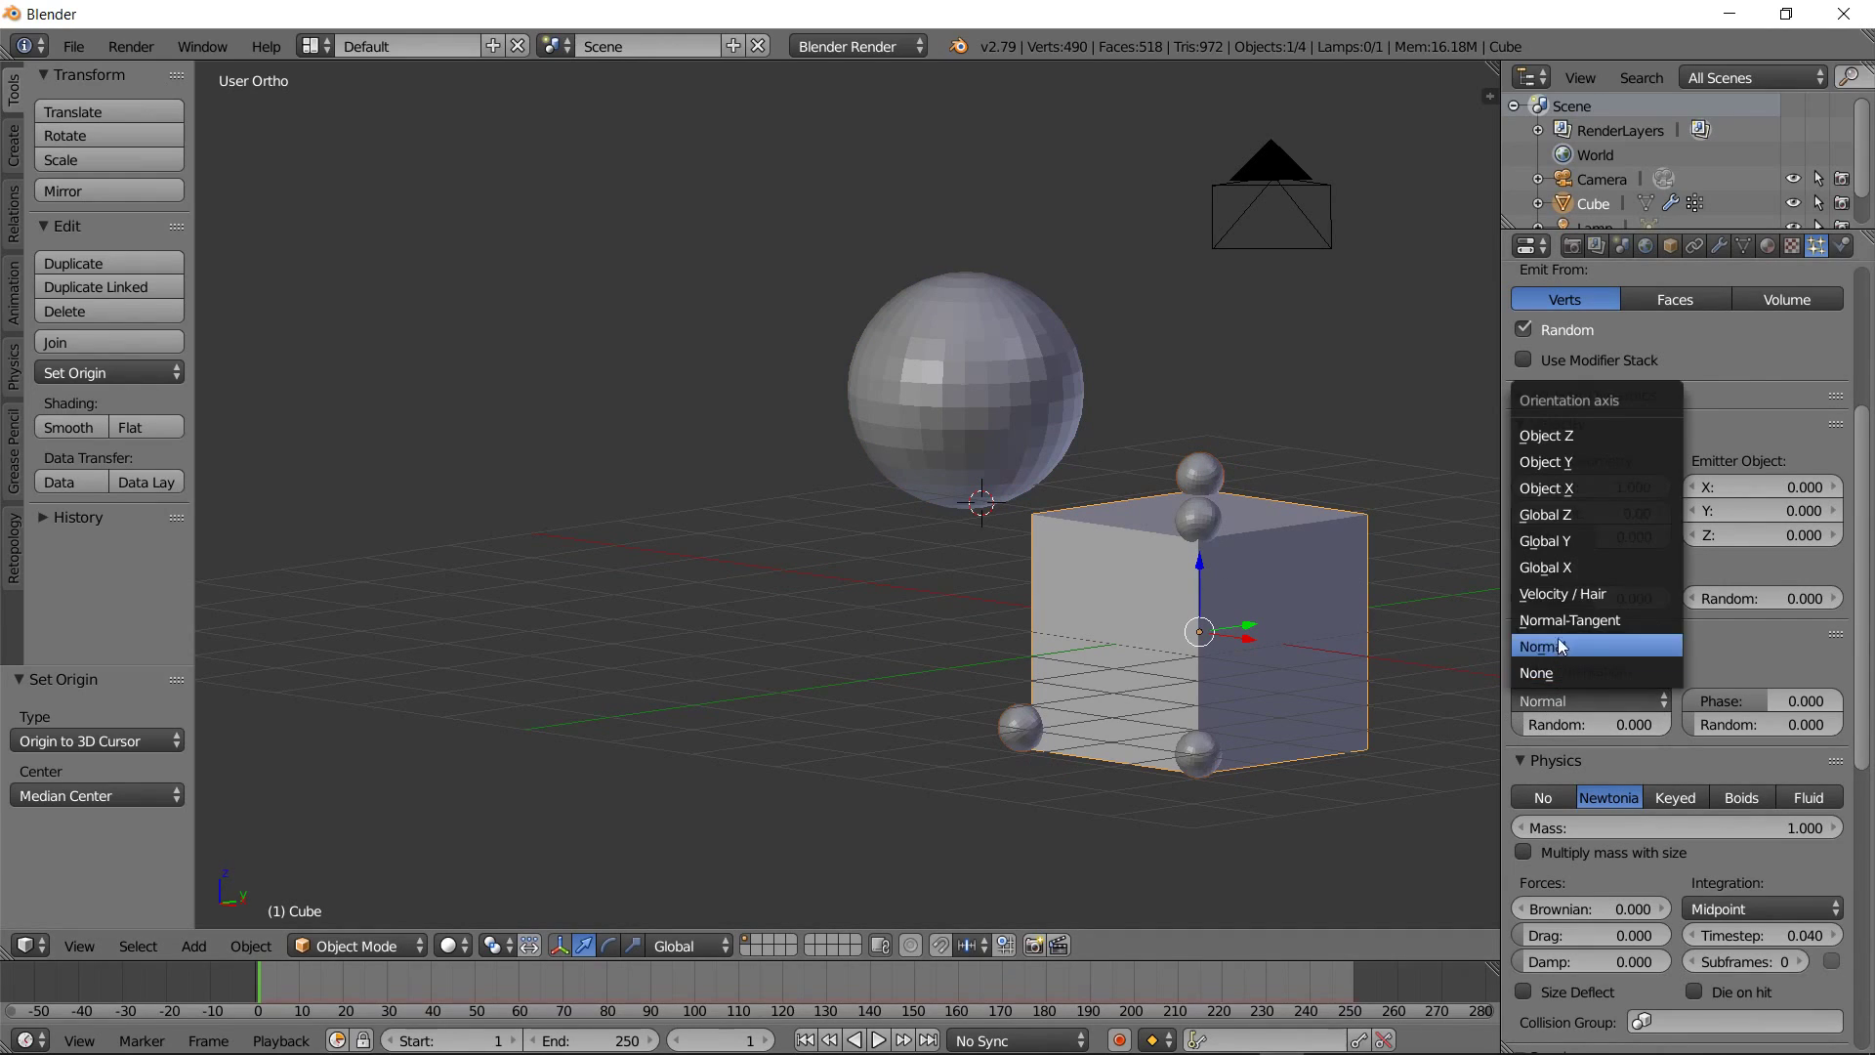
{"action": "left_click", "coordinate": [1561, 567]}
{"action": "mouse_move", "coordinate": [1405, 544]}
{"action": "middle_mouse_down"}
{"action": "mouse_move", "coordinate": [1319, 594]}
{"action": "mouse_move", "coordinate": [1308, 565]}
{"action": "mouse_move", "coordinate": [1248, 537]}
{"action": "middle_mouse_up"}
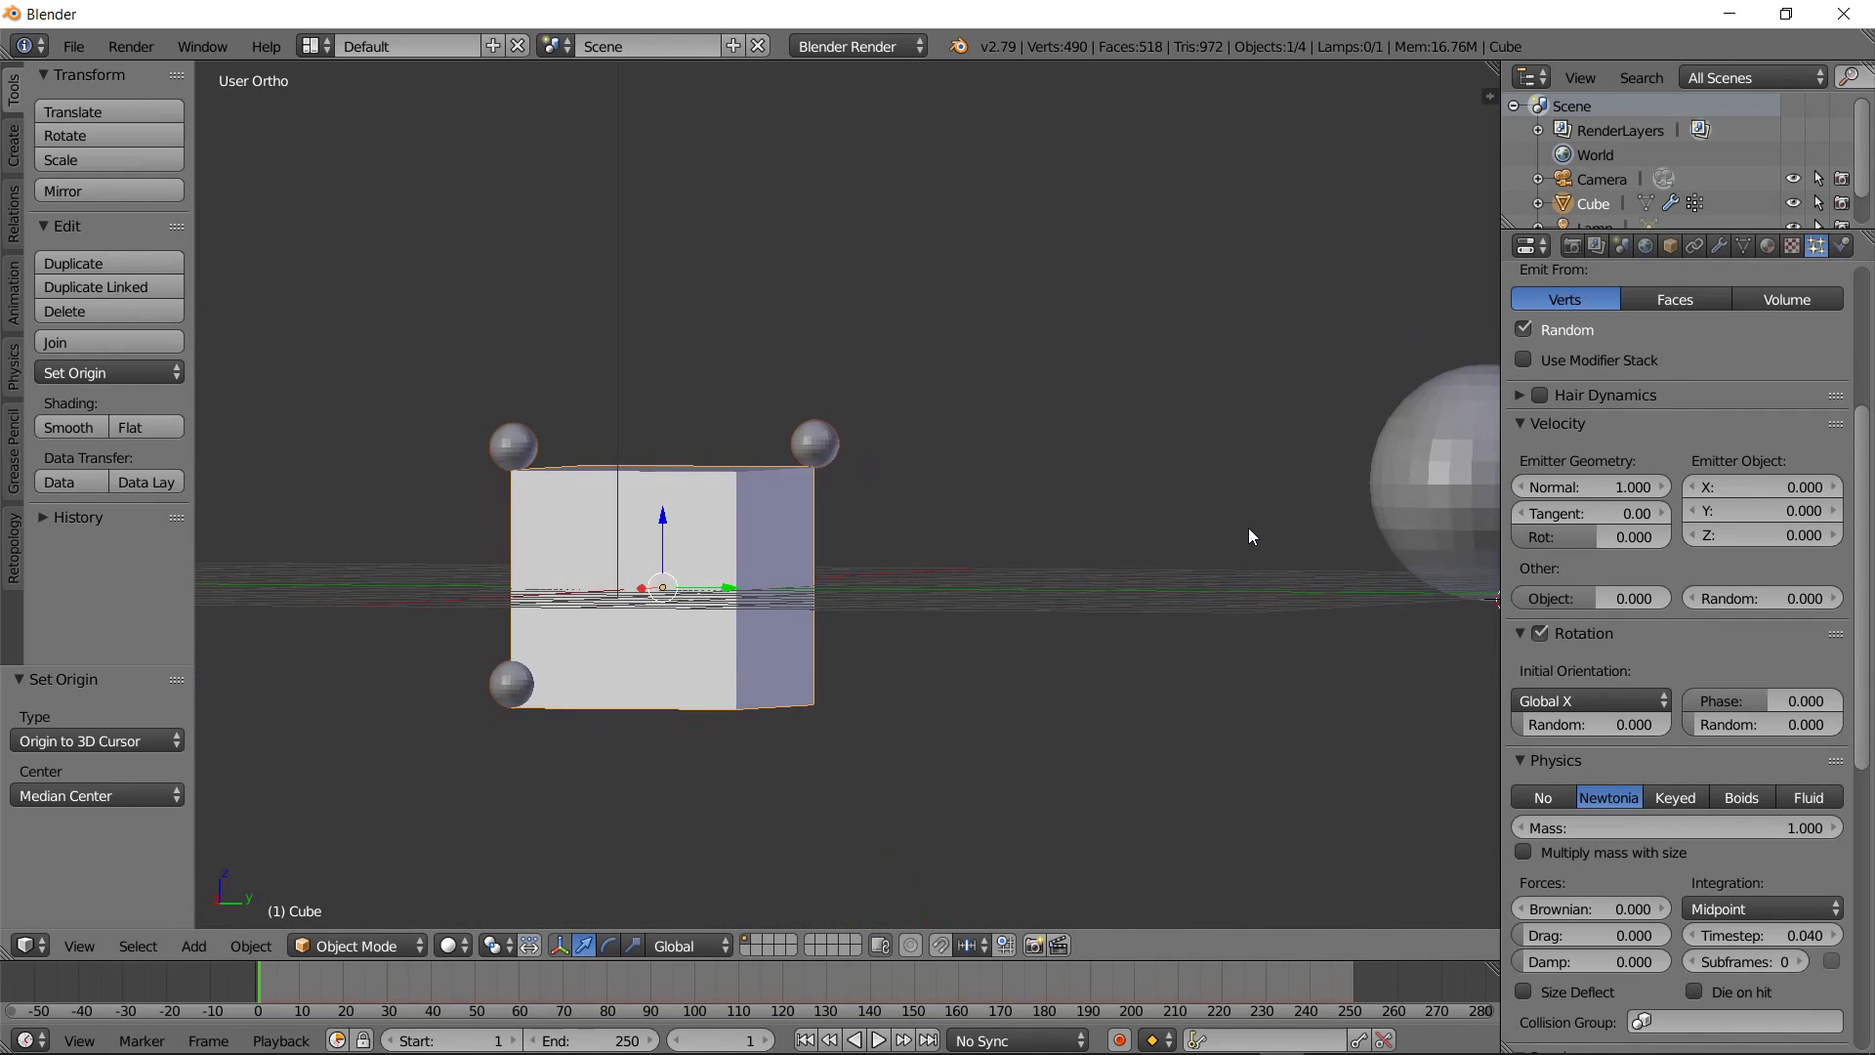
Try Normal again, then Normal-Tangent, as the initial orientation
{"action": "left_click", "coordinate": [1599, 697]}
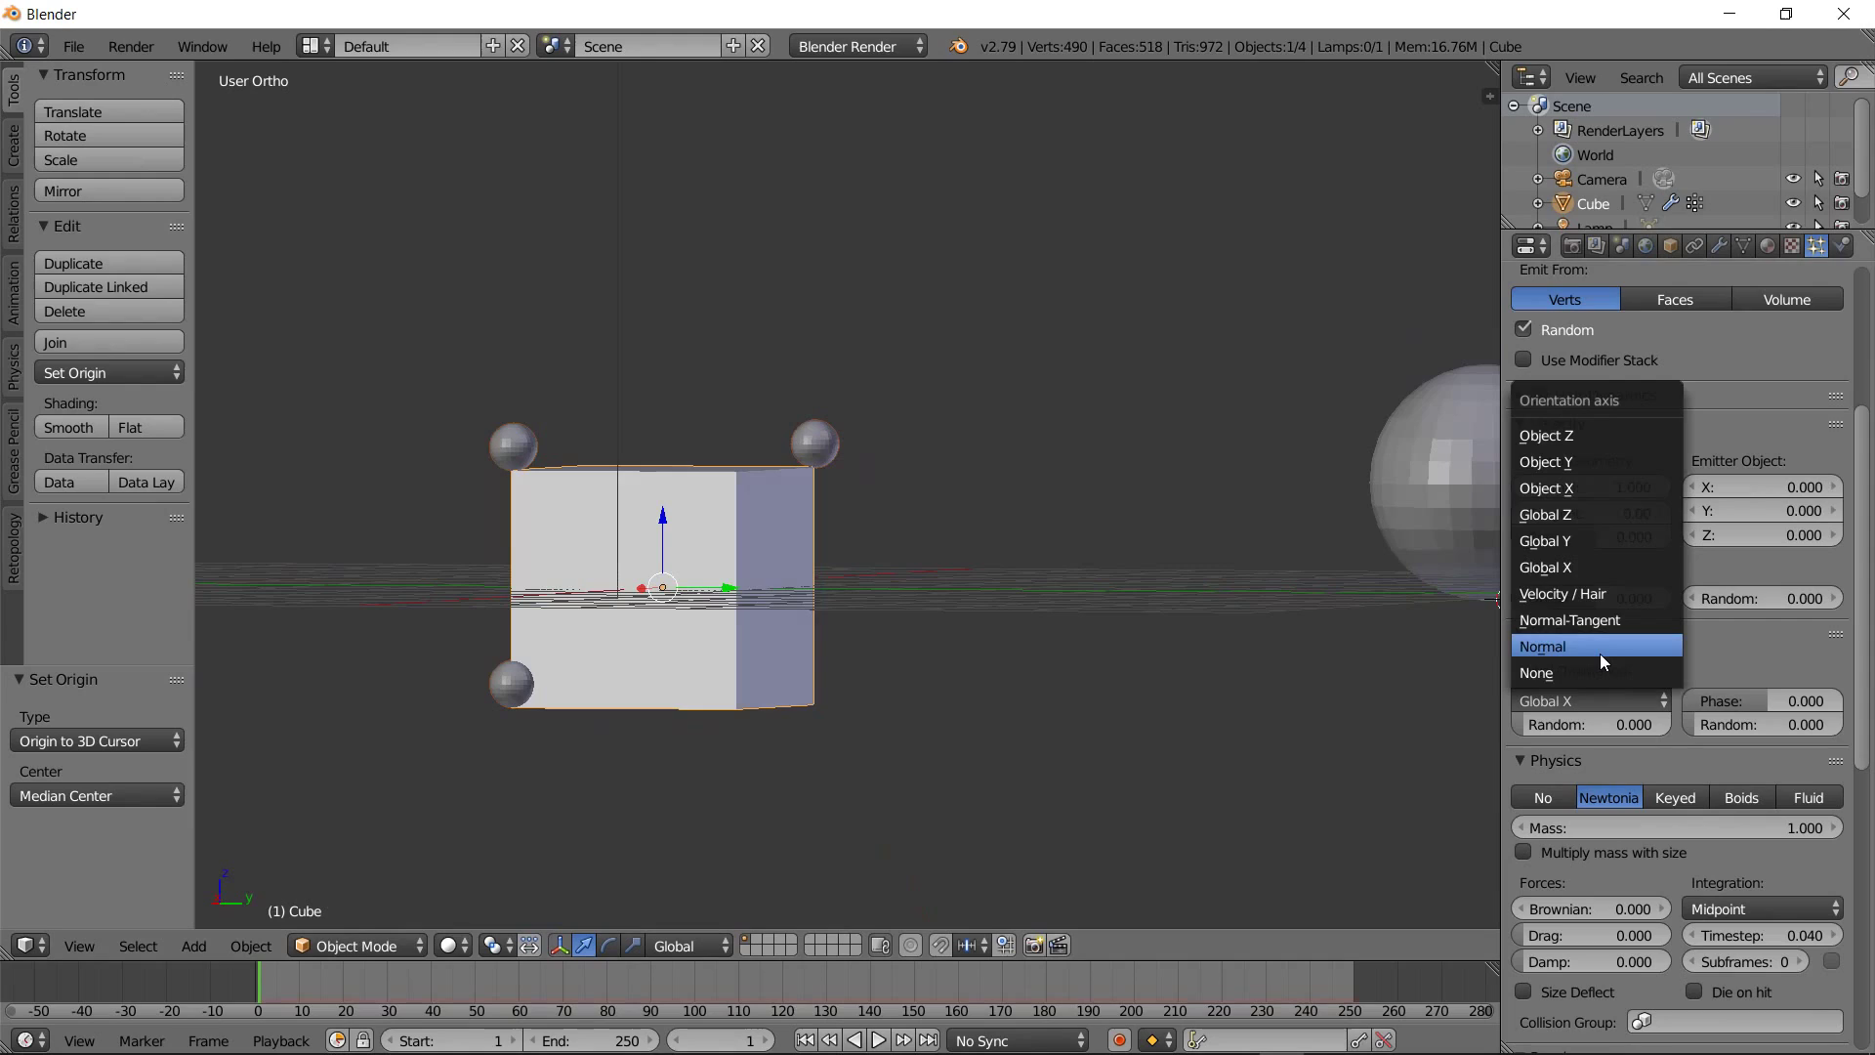
{"action": "left_click", "coordinate": [1600, 657]}
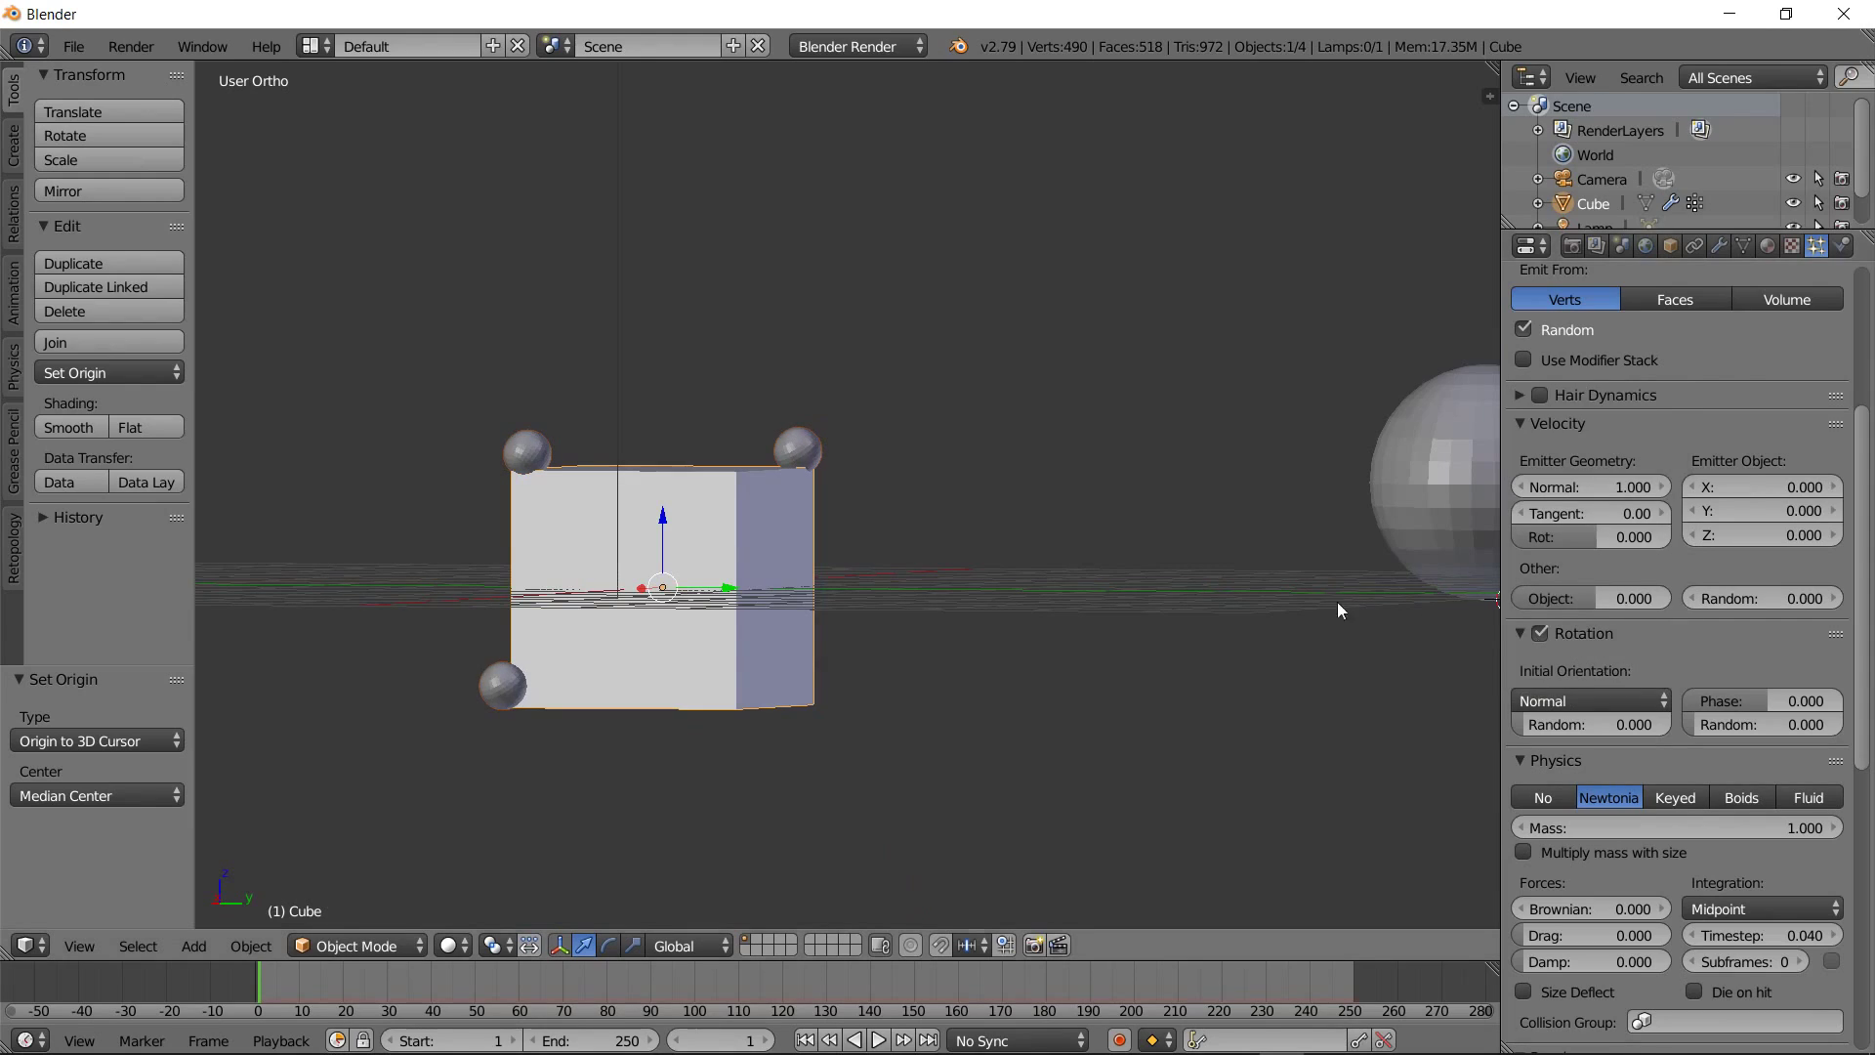
{"action": "left_click", "coordinate": [1526, 700]}
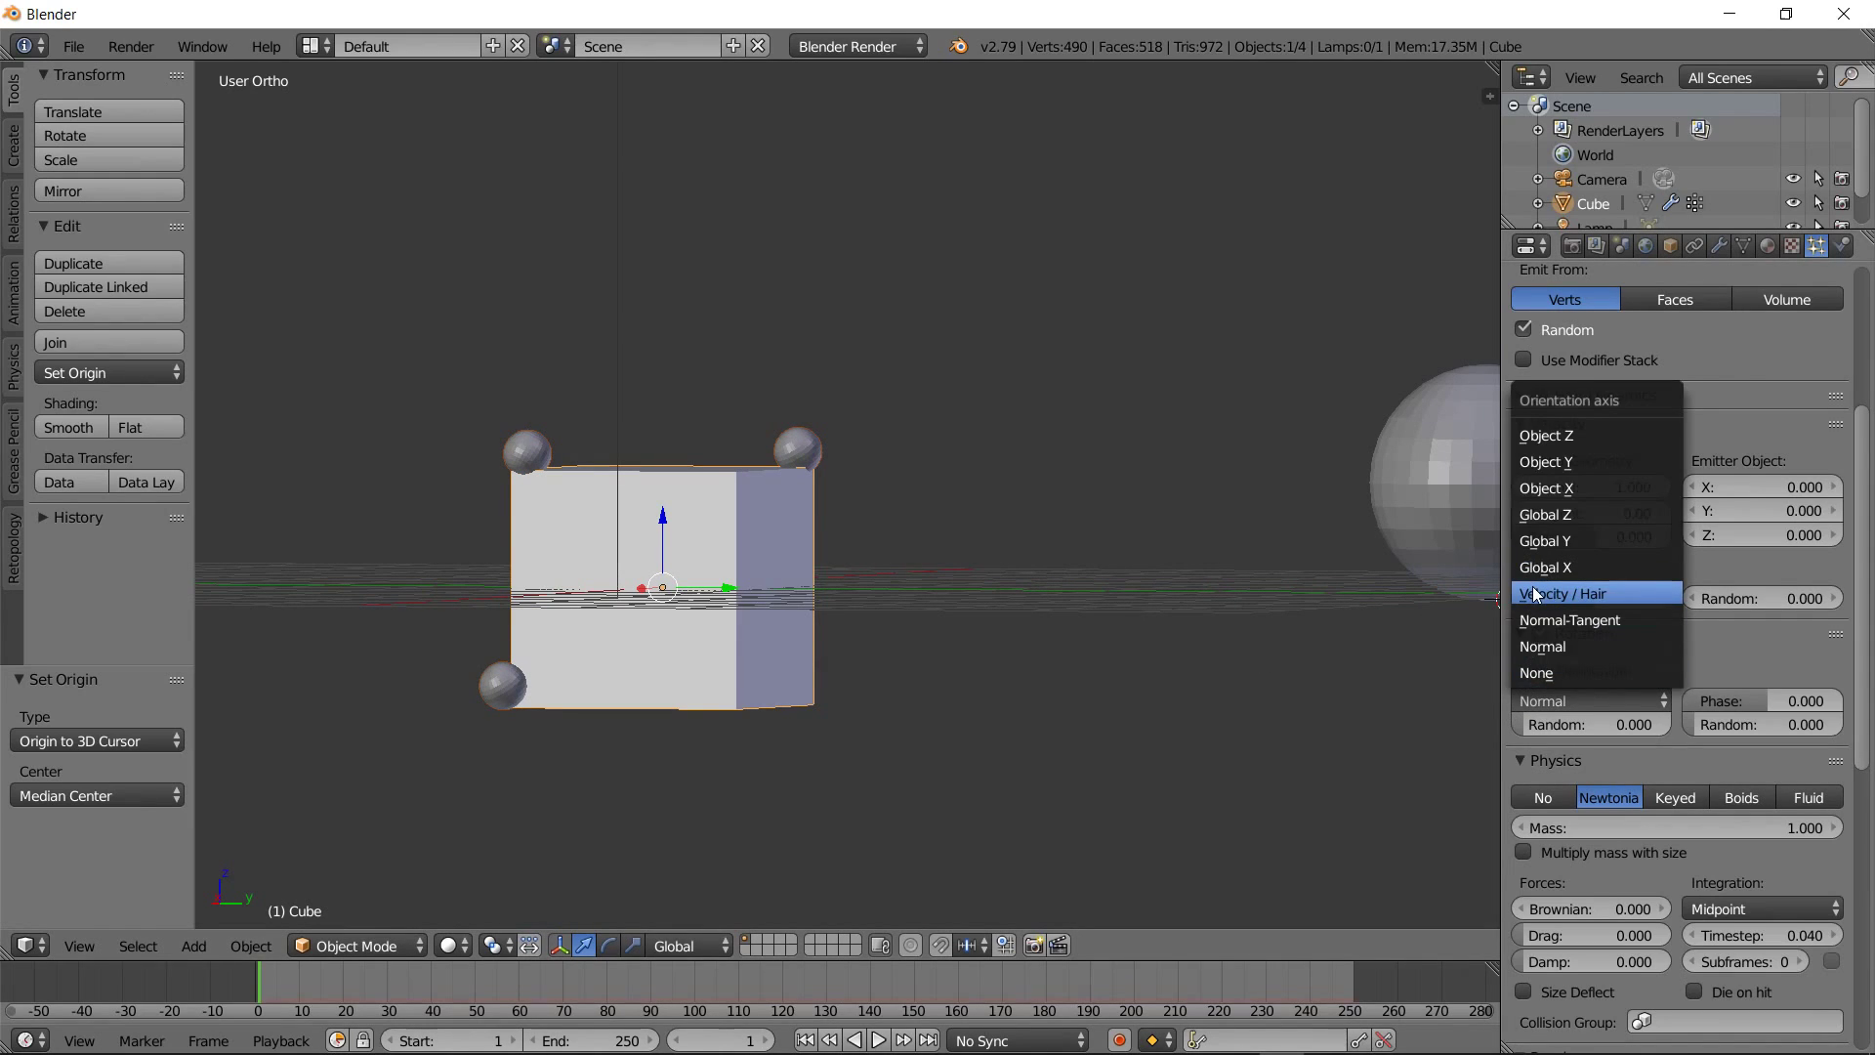
{"action": "left_click", "coordinate": [1552, 621]}
{"action": "middle_click_drag", "start_coordinate": [983, 593], "coordinate": [788, 612]}
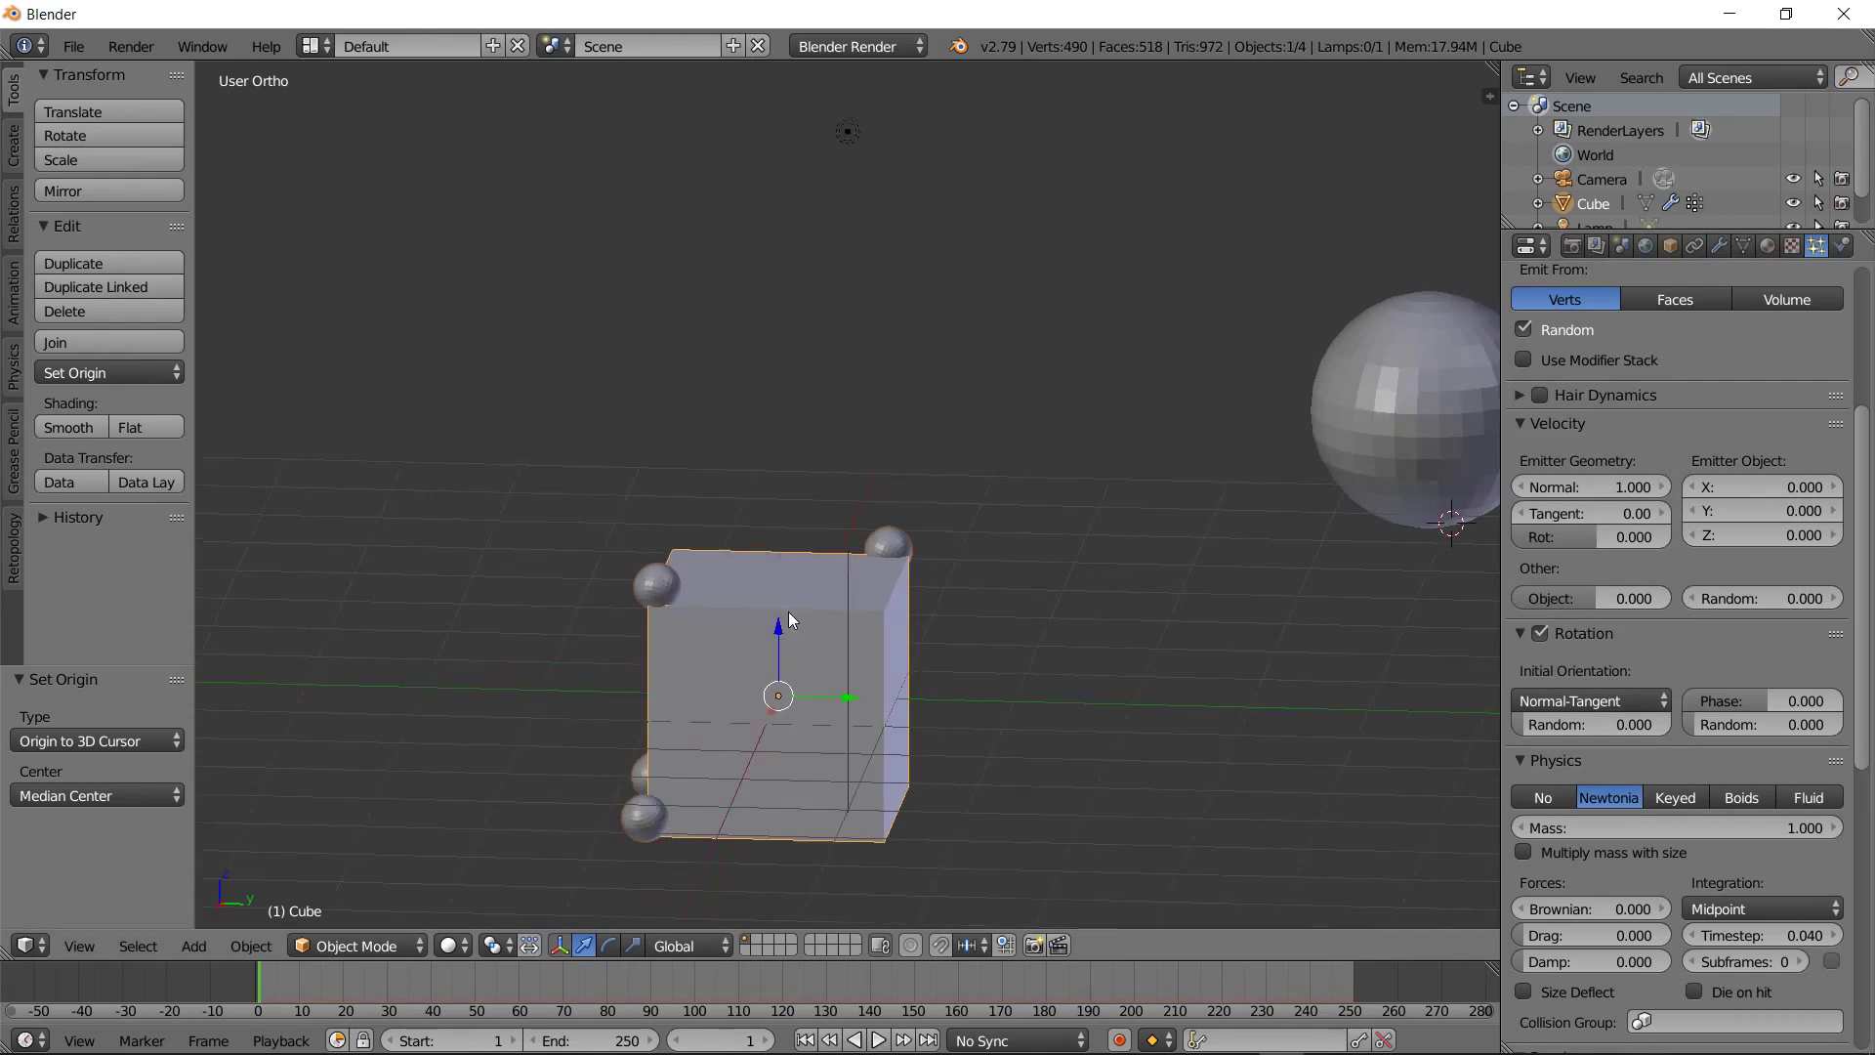
Try Object Z, then settle on Object Y as the initial orientation
{"action": "left_click", "coordinate": [1531, 701]}
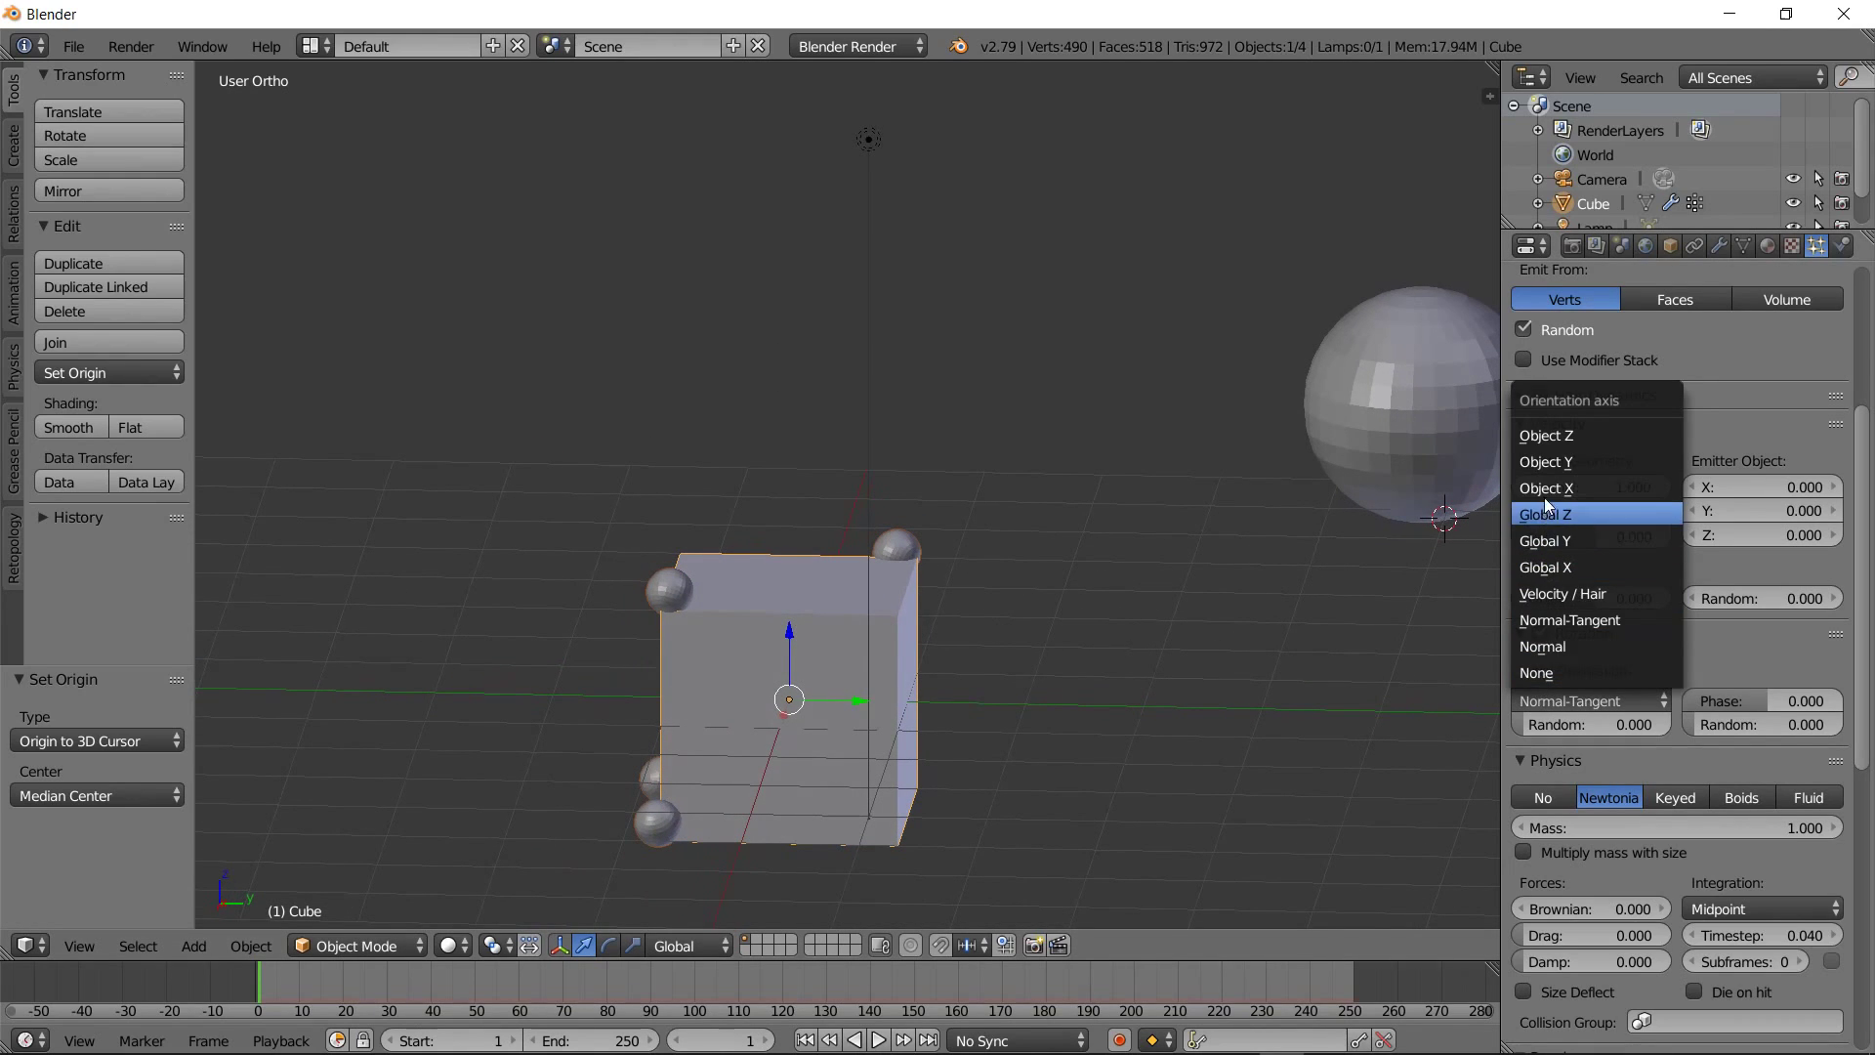
{"action": "left_click", "coordinate": [1545, 439]}
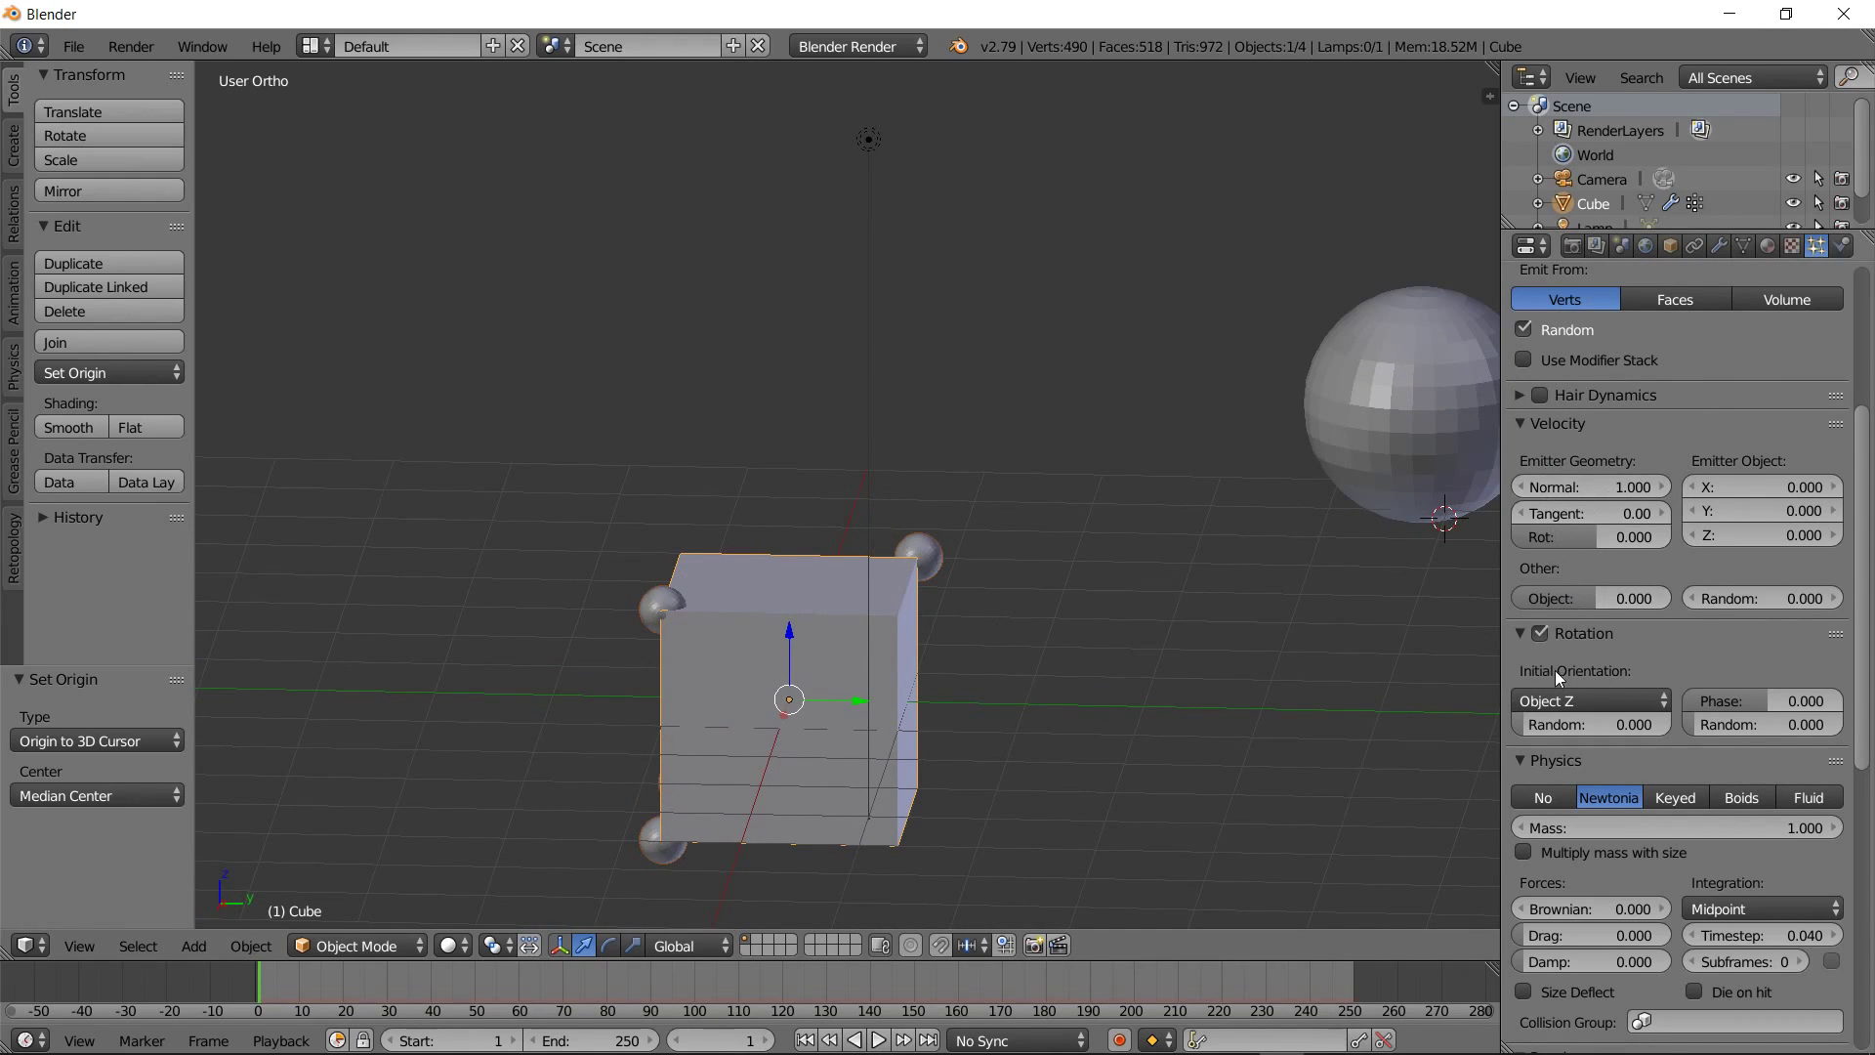
{"action": "left_click", "coordinate": [1572, 699]}
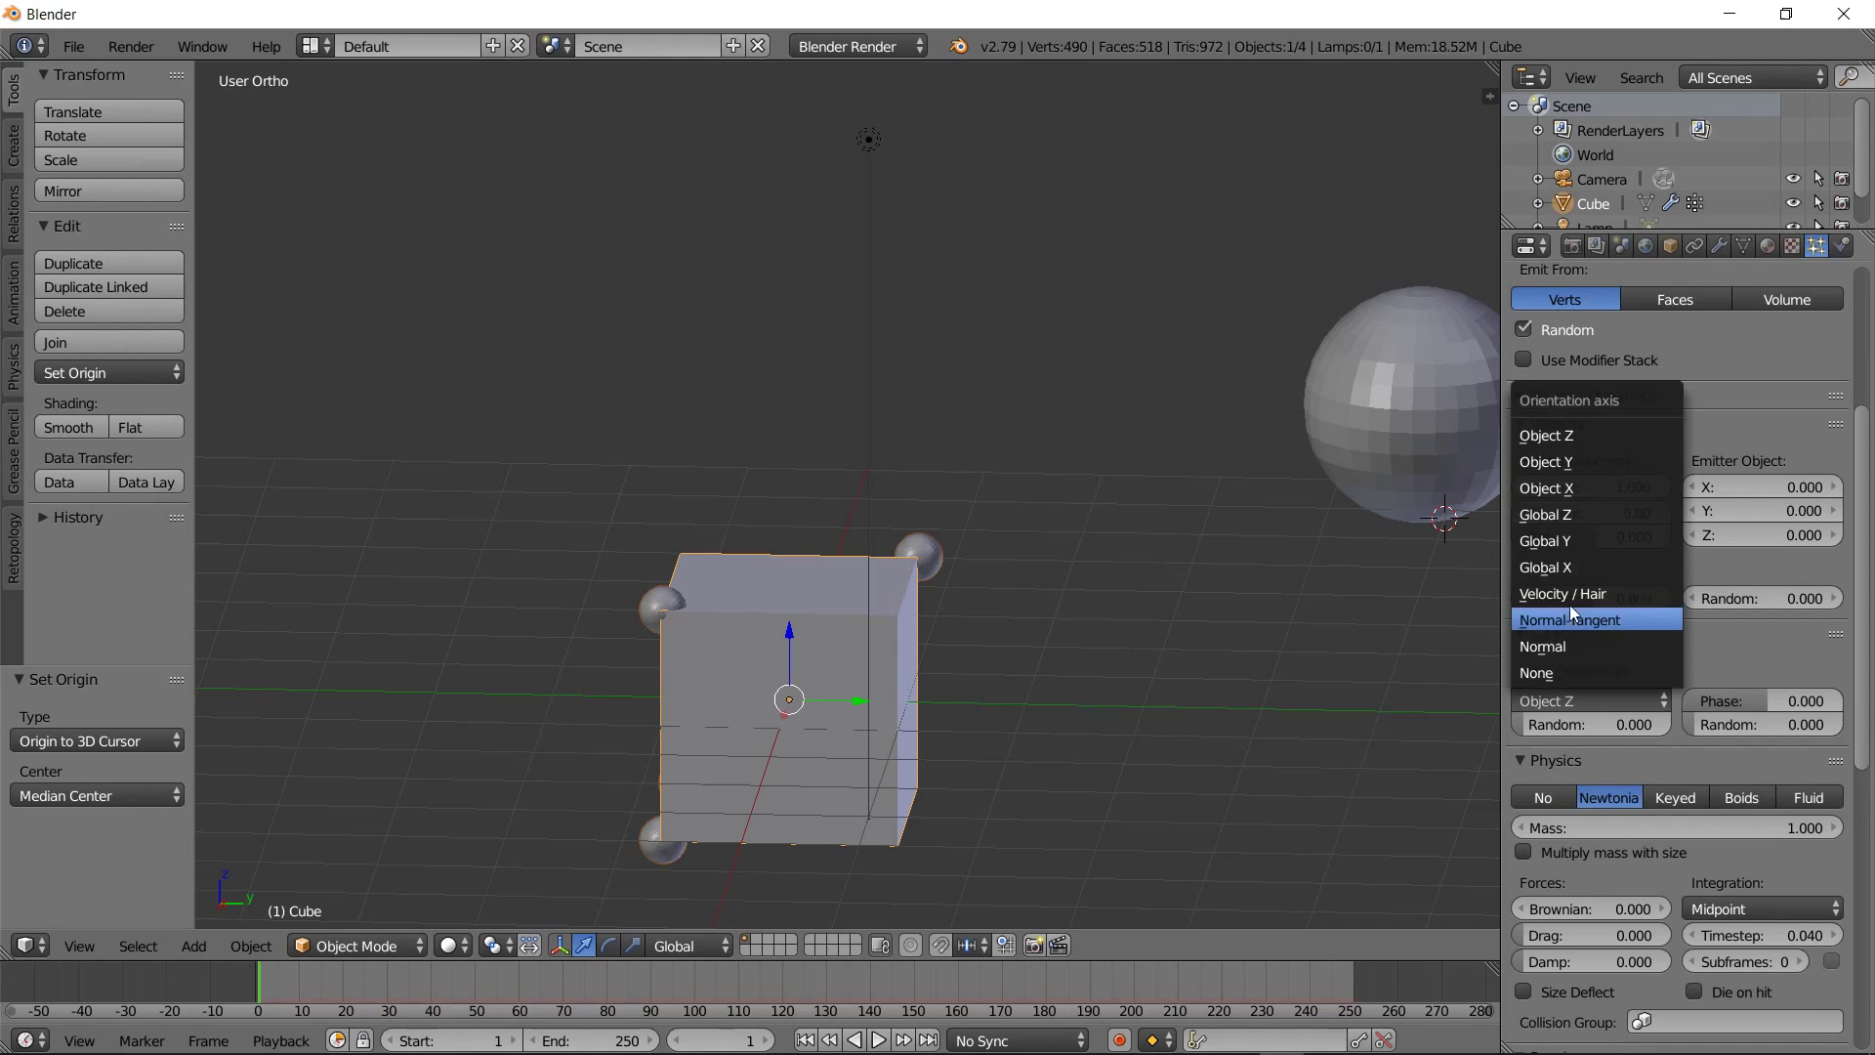
{"action": "left_click", "coordinate": [1555, 460]}
{"action": "mouse_move", "coordinate": [1034, 658]}
{"action": "middle_mouse_down"}
{"action": "mouse_move", "coordinate": [935, 647]}
{"action": "mouse_move", "coordinate": [983, 645]}
{"action": "middle_mouse_up"}
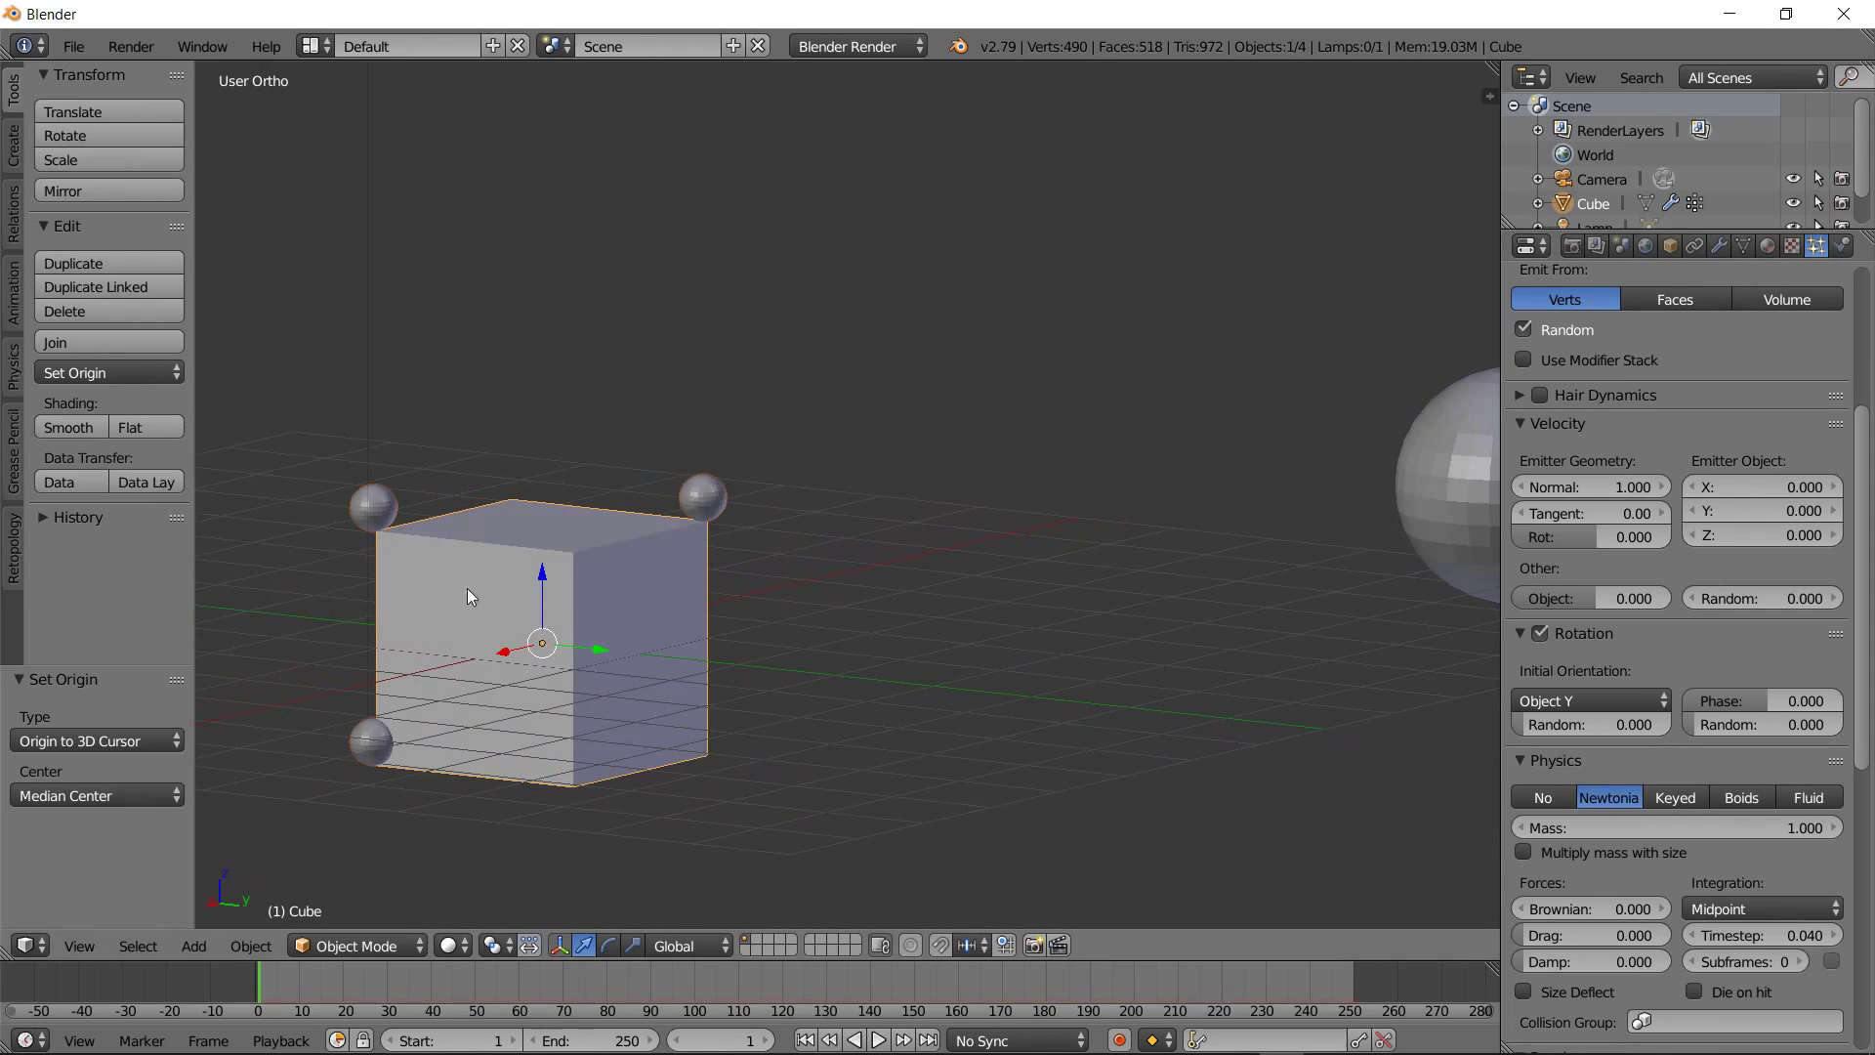